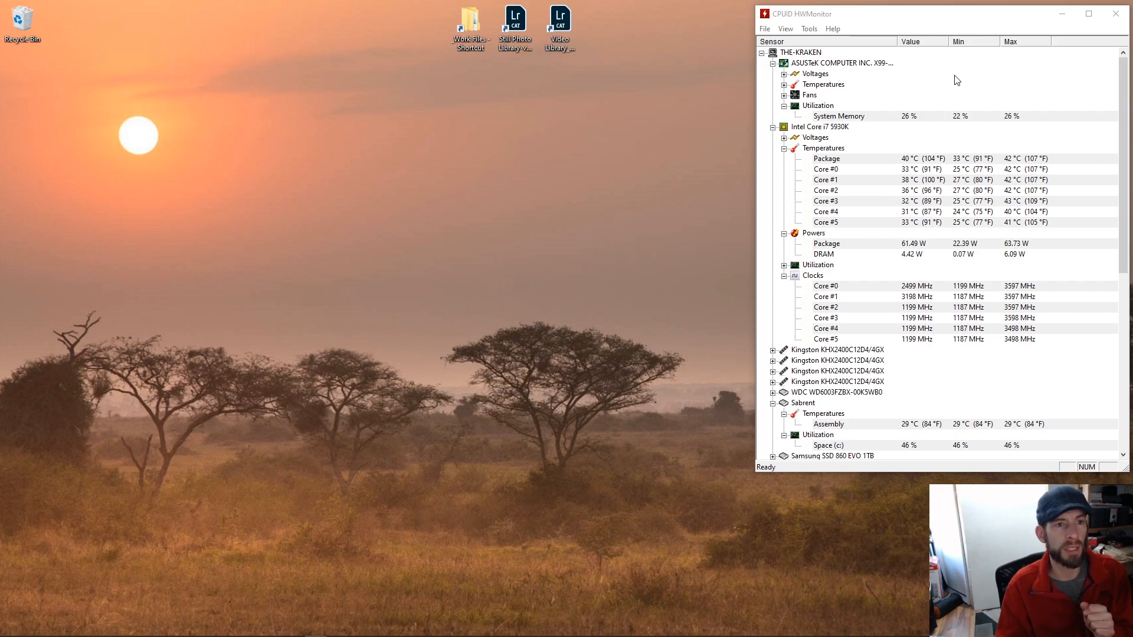
# Step: Examine the CPU, drive and NVIDIA GeForce GTX 1060 sensor readings in the hardware monitor
pyautogui.scroll(-9, 947, 237)
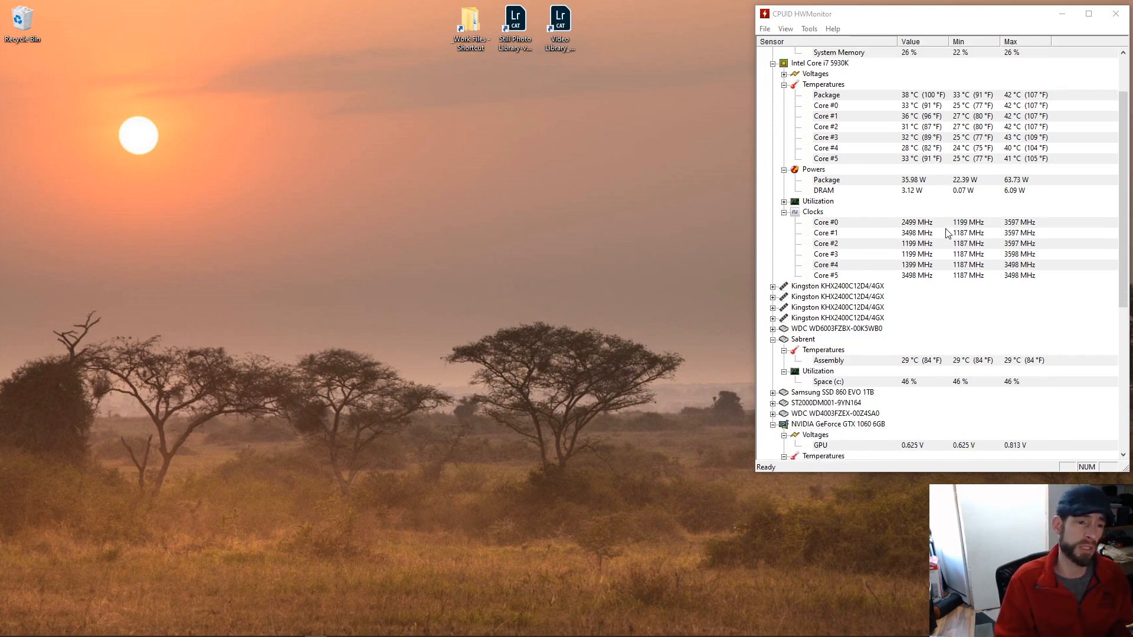
pyautogui.scroll(-2, 825, 319)
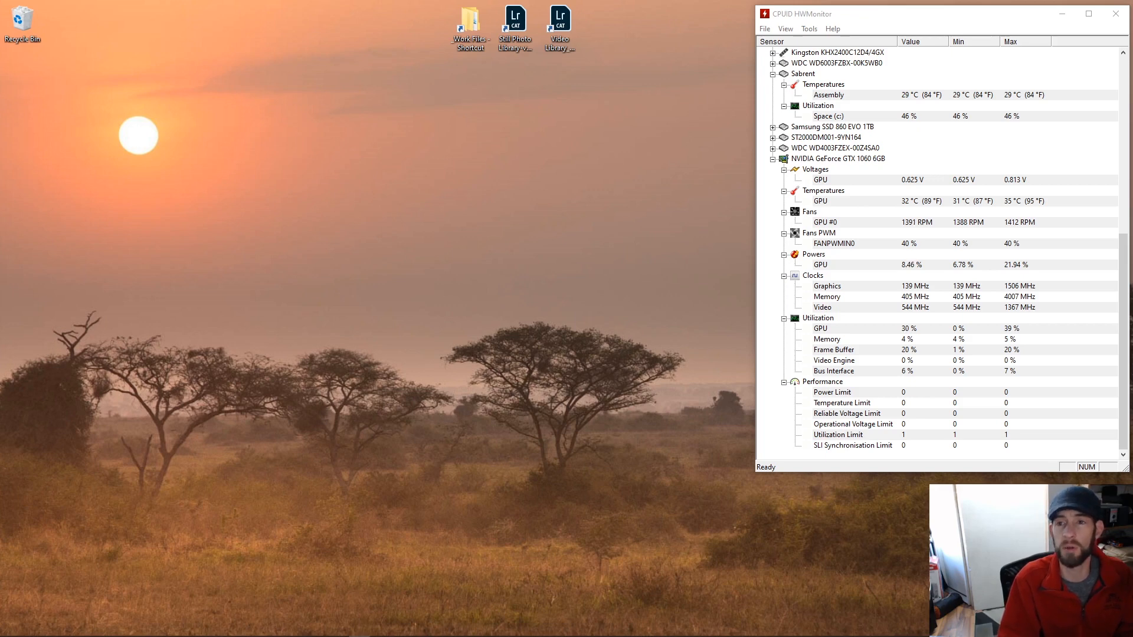
# Step: Switch to MakeMKV, place its window clear of the hardware monitor, and widen the title list to show the full descriptions
pyautogui.moveTo(922, 58); pyautogui.dragTo(669, 68)
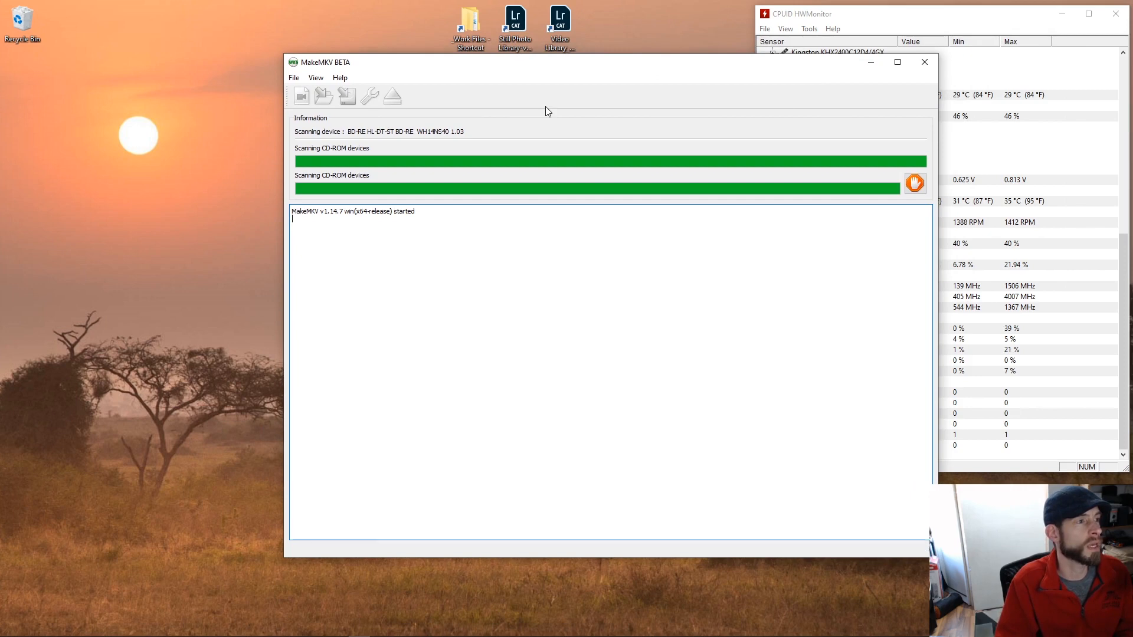
pyautogui.moveTo(581, 69); pyautogui.dragTo(562, 71)
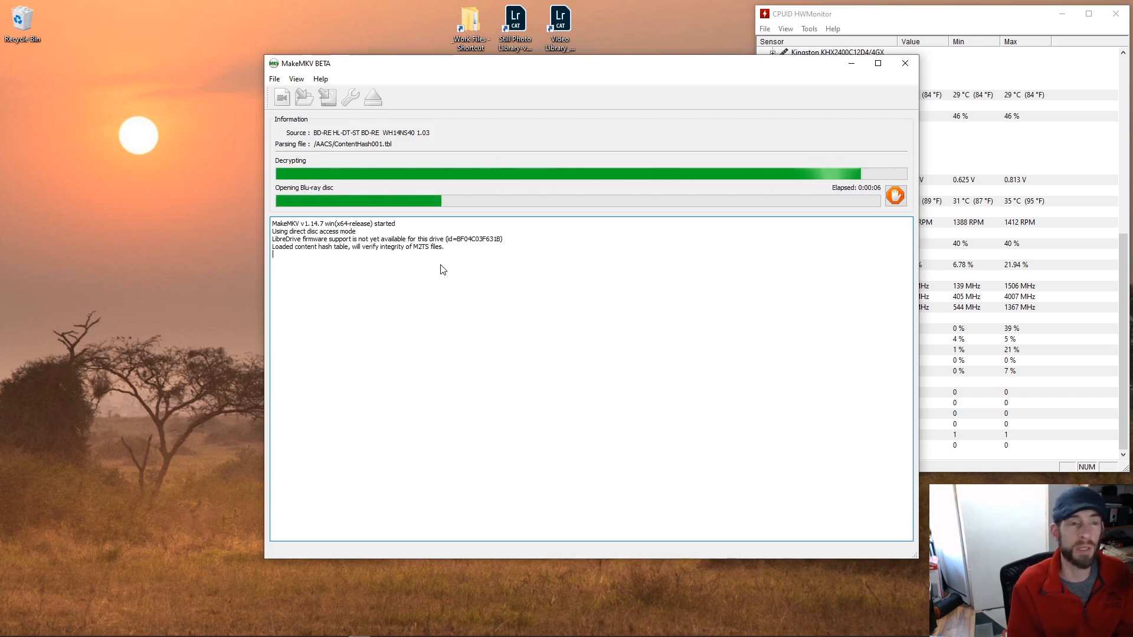
pyautogui.moveTo(633, 68); pyautogui.dragTo(419, 37)
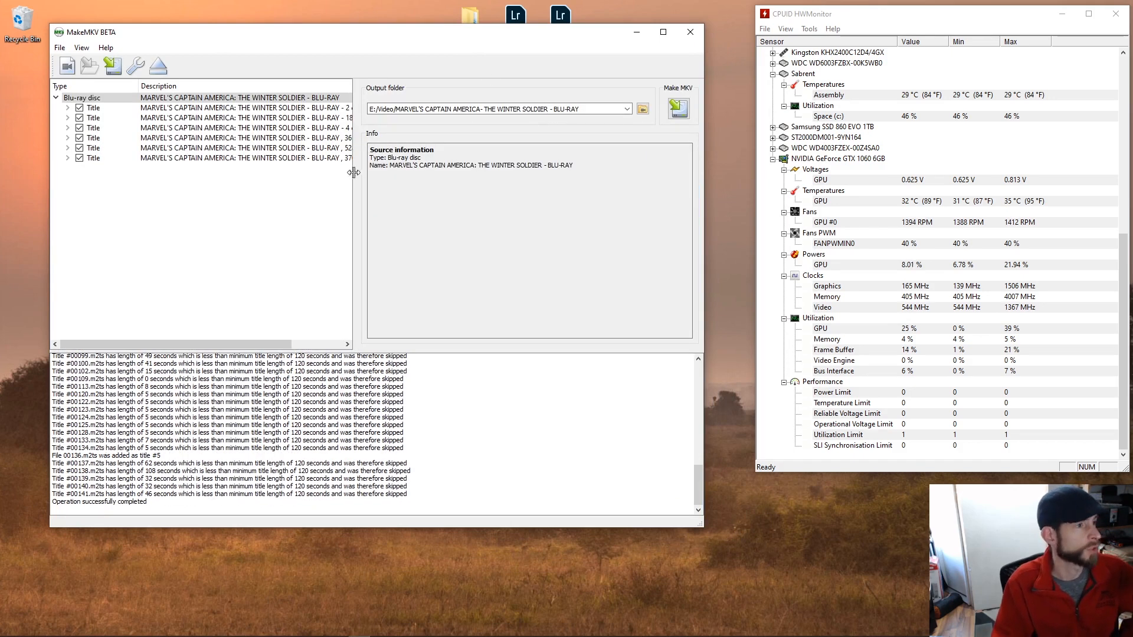
pyautogui.moveTo(354, 187); pyautogui.dragTo(449, 177)
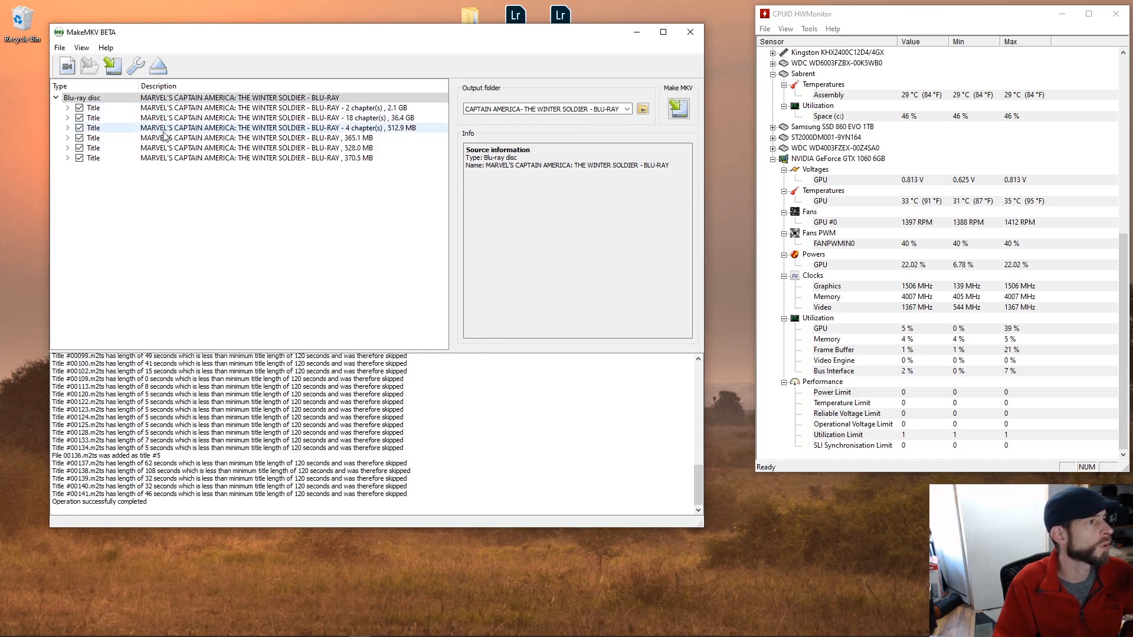
# Step: Deselect all titles on the Blu-ray disc and select only the 2-chapter, 2.1 GB title
pyautogui.rightClick(78, 99)
pyautogui.click(109, 129)
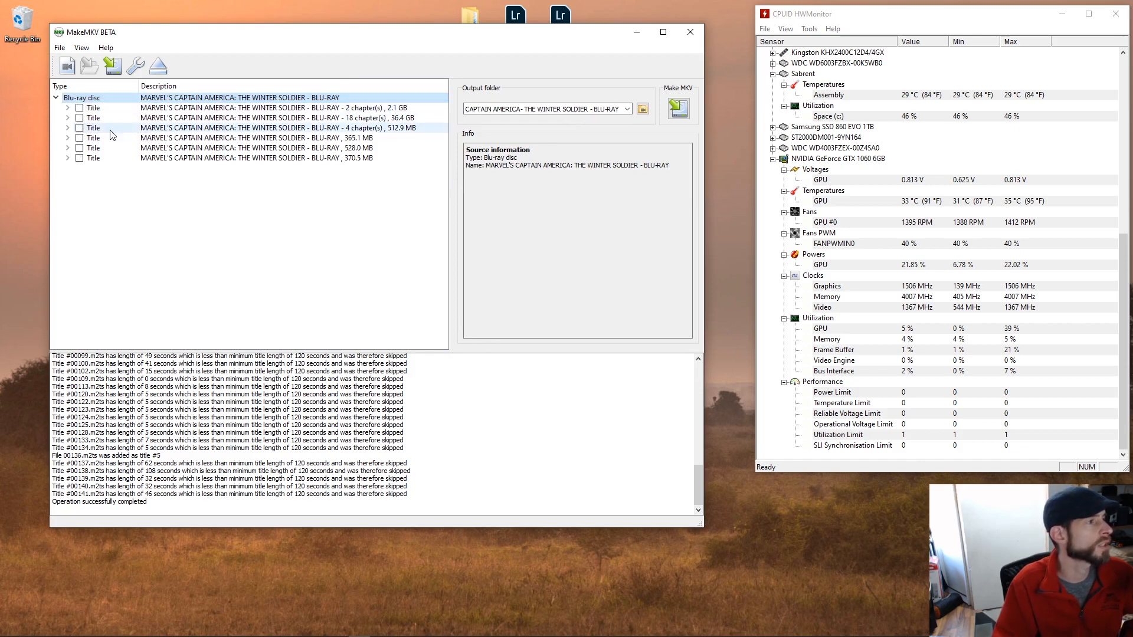
pyautogui.click(80, 108)
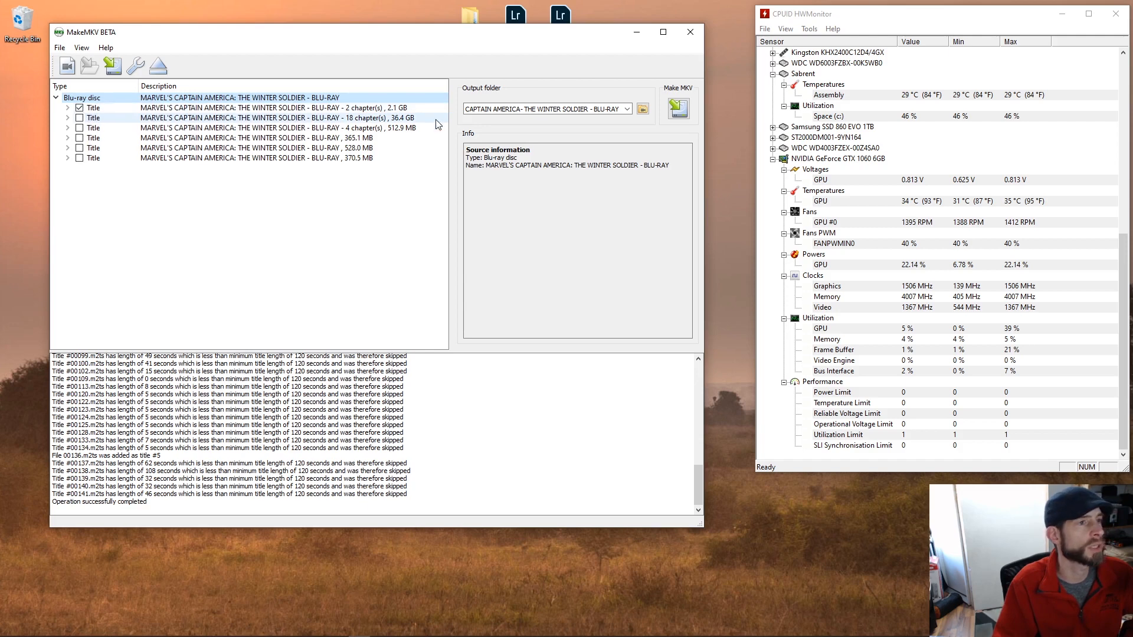
# Step: Create a folder named "CaptainAmerica Test" in Videos and set it as the output folder
pyautogui.click(642, 109)
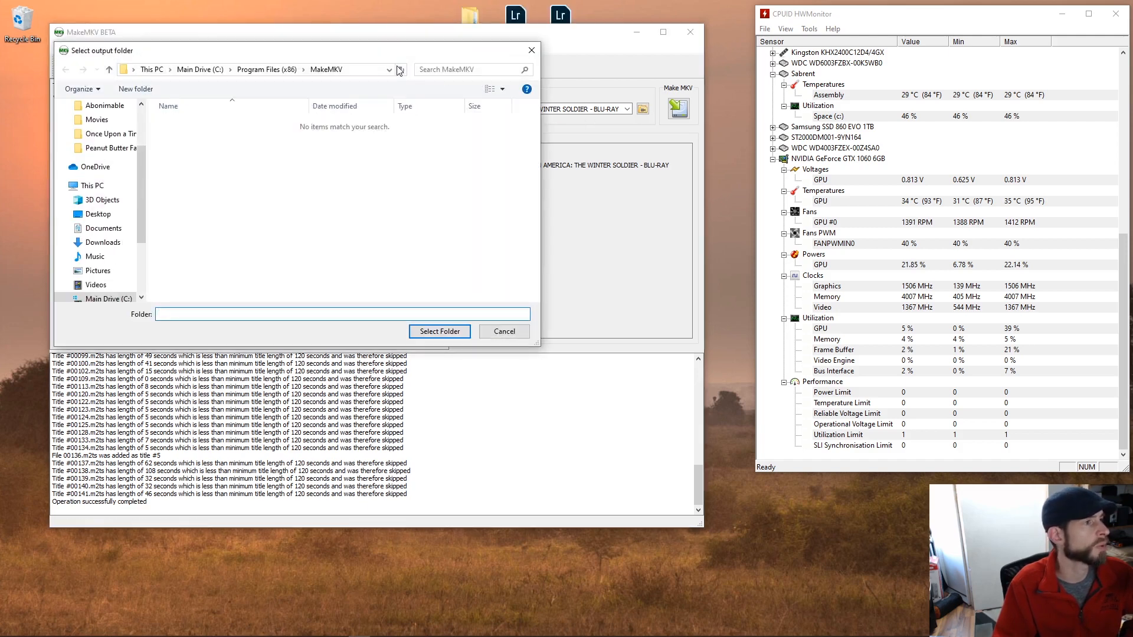
pyautogui.click(95, 284)
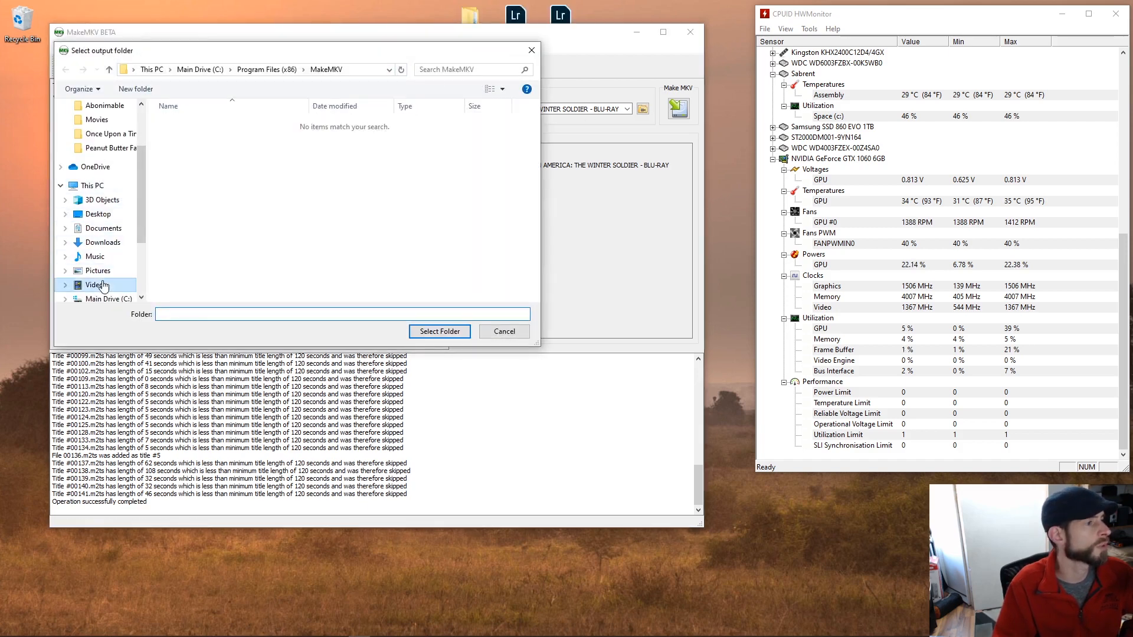
pyautogui.click(142, 89)
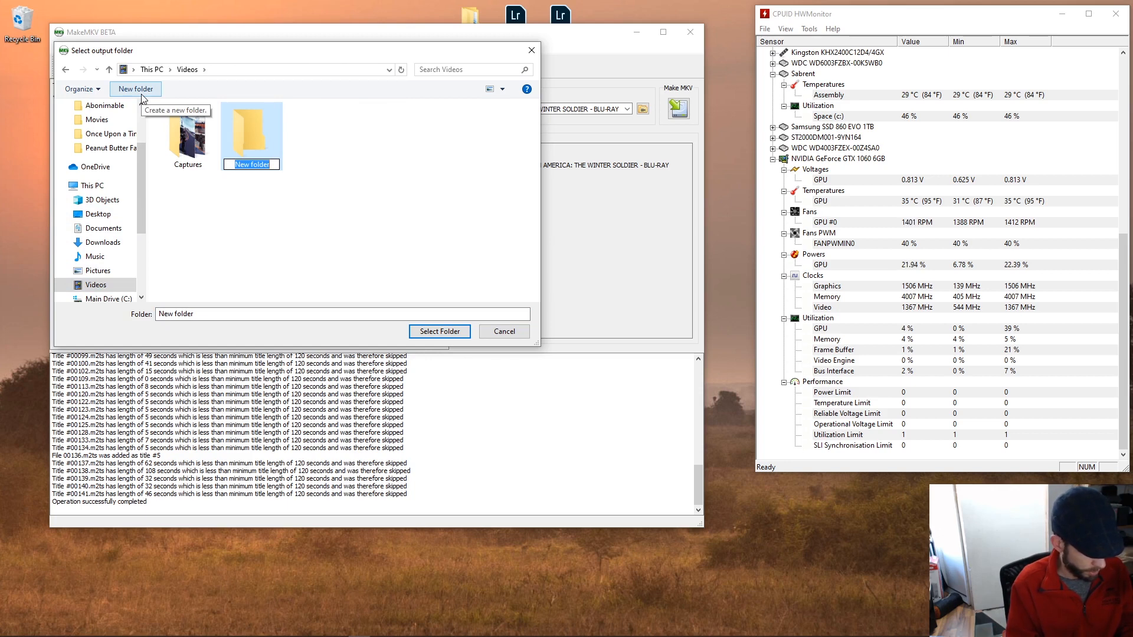
pyautogui.write('CaptainAm')
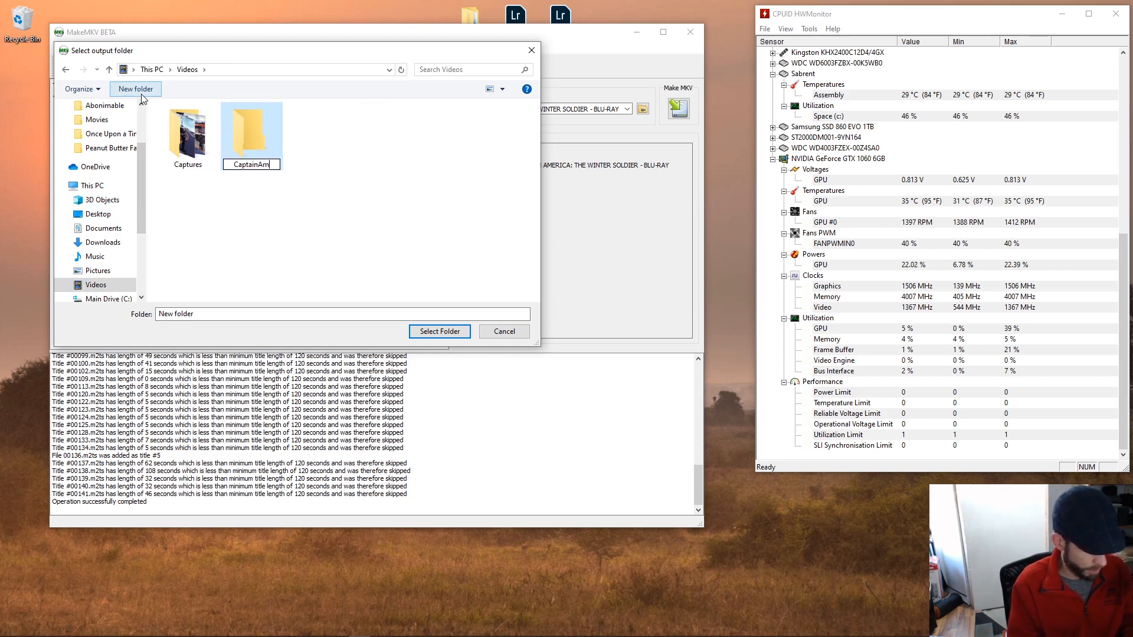
pyautogui.write('erica Test')
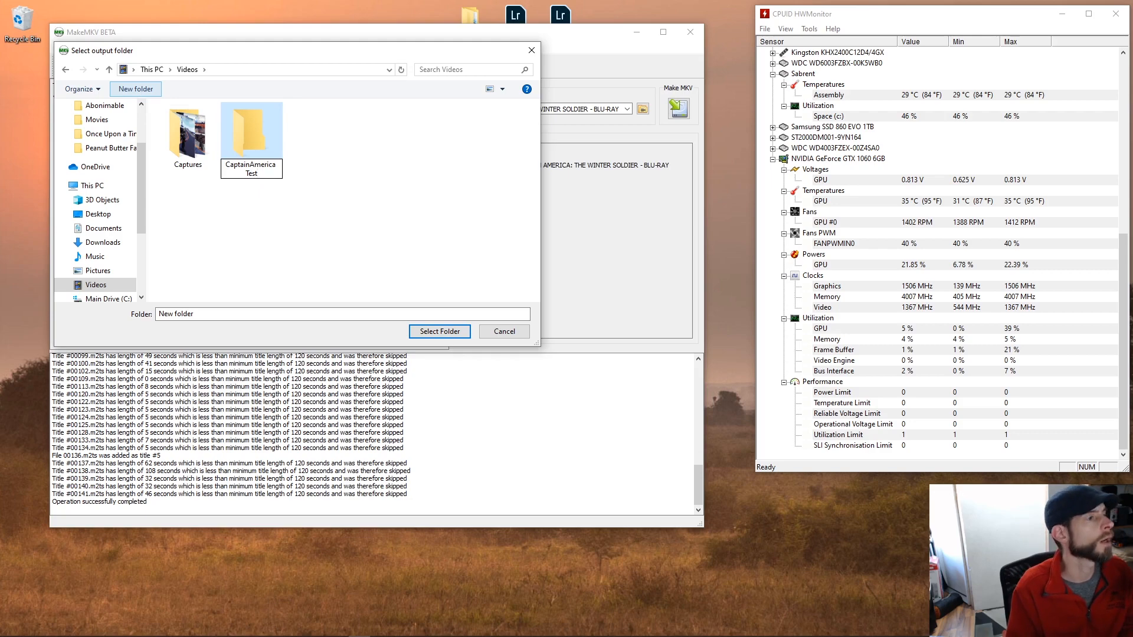
pyautogui.press('Return')
pyautogui.press('Return')
pyautogui.click(440, 331)
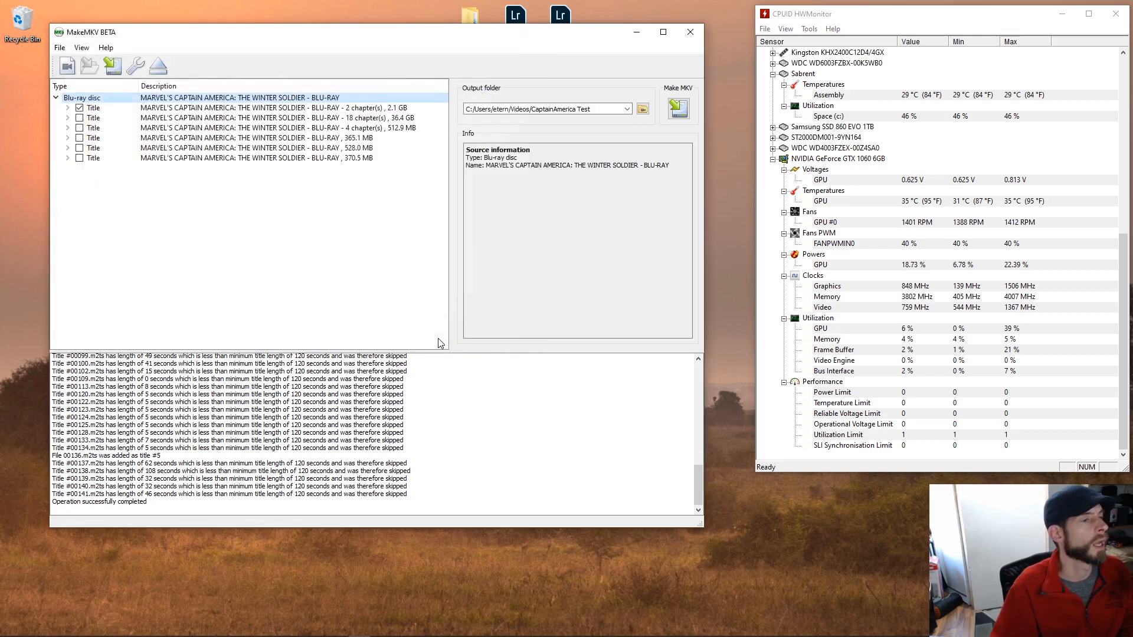
# Step: Save the selected title to an MKV file and dismiss the message once the copy has finished
pyautogui.click(679, 109)
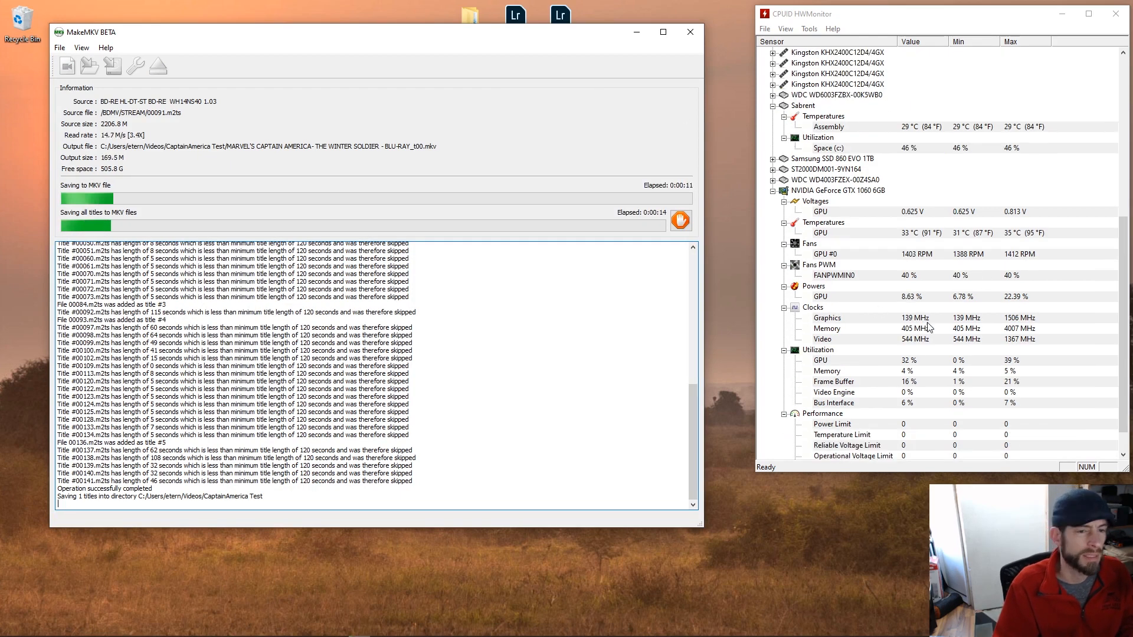
pyautogui.scroll(9, 986, 308)
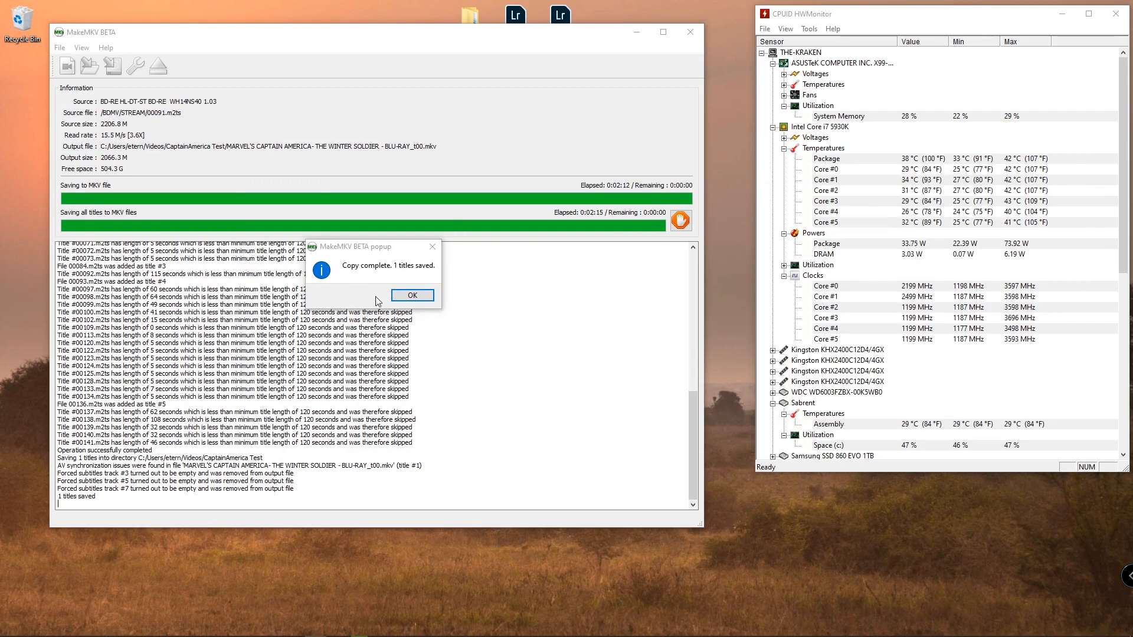
pyautogui.click(411, 295)
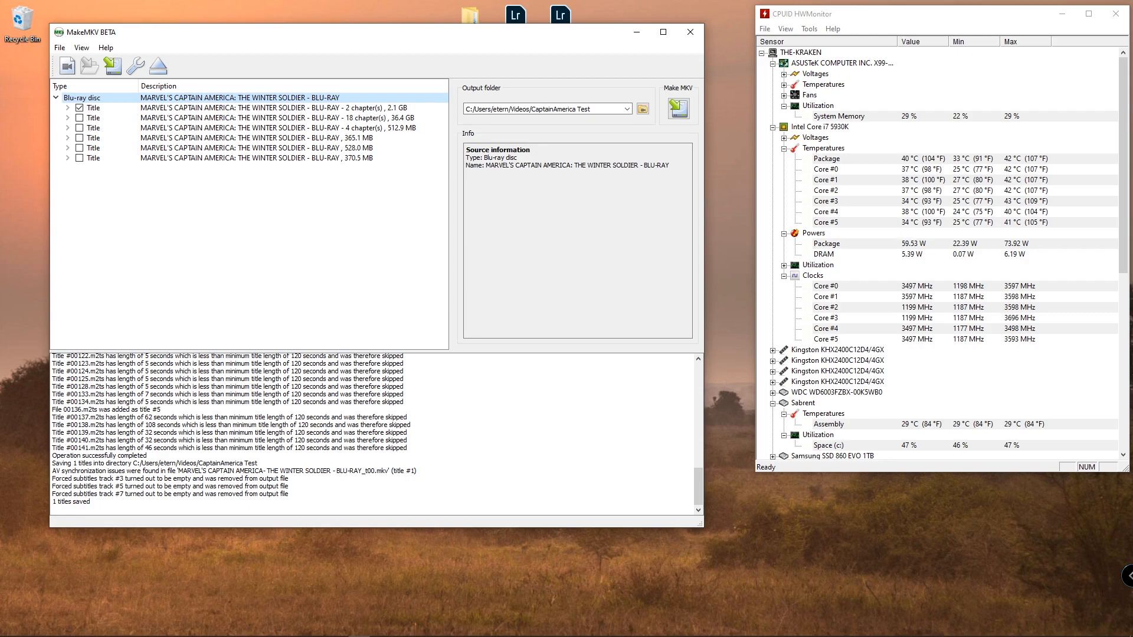
# Step: Switch to the CaptainAmerica Test folder in File Explorer, shrink its window, and place it below the hardware sensor readings
pyautogui.moveTo(1132, 163); pyautogui.dragTo(266, 169)
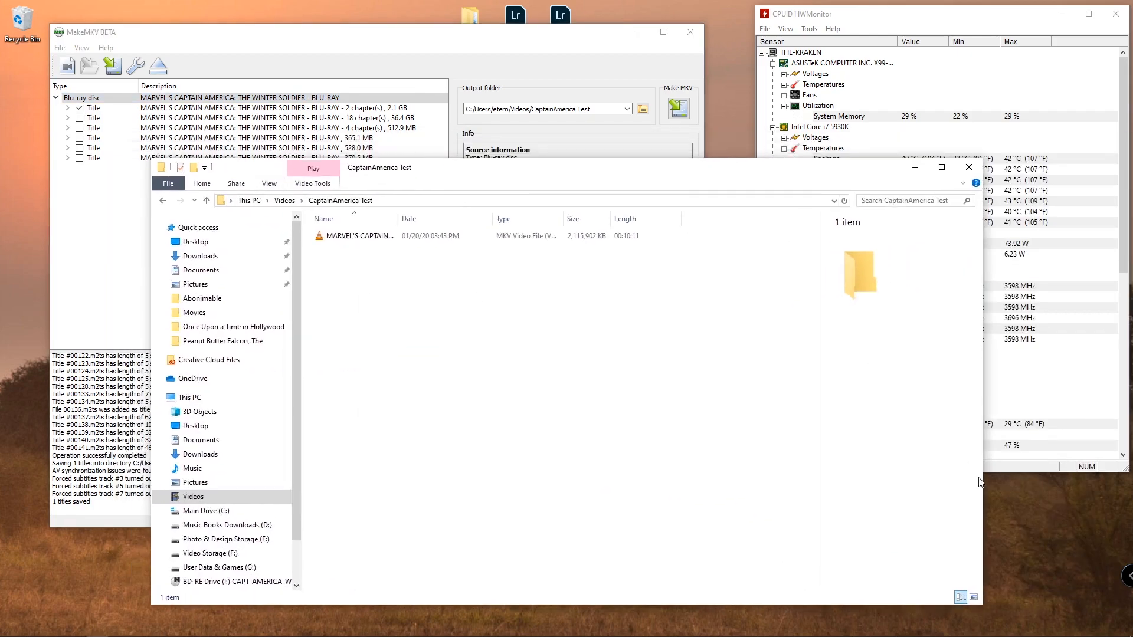
pyautogui.moveTo(989, 604); pyautogui.dragTo(868, 364)
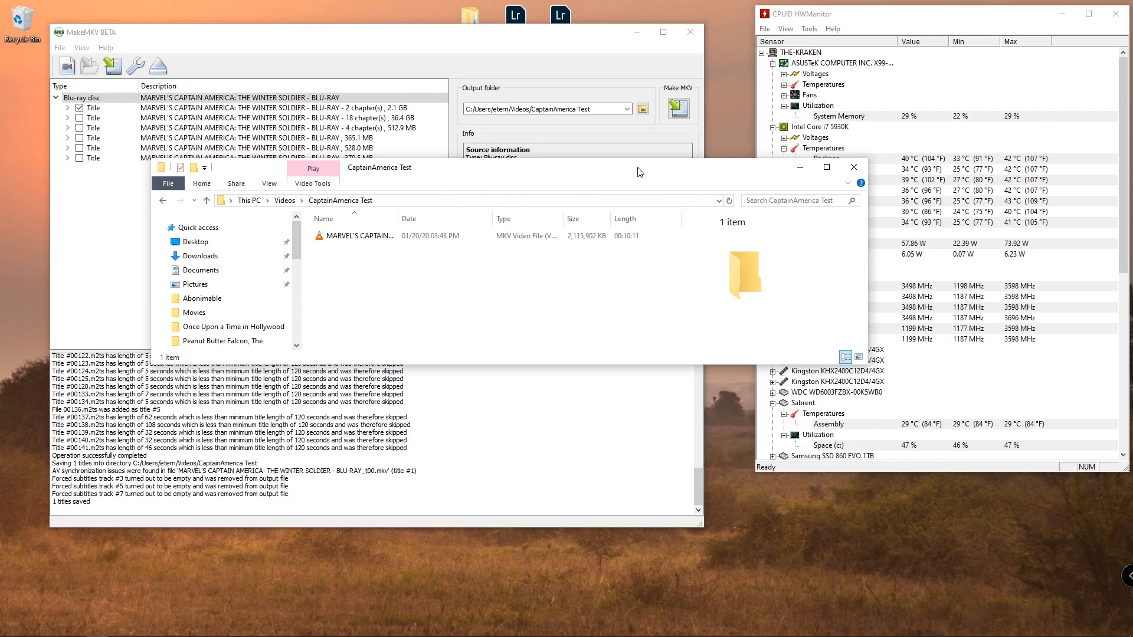
pyautogui.moveTo(633, 178); pyautogui.dragTo(871, 411)
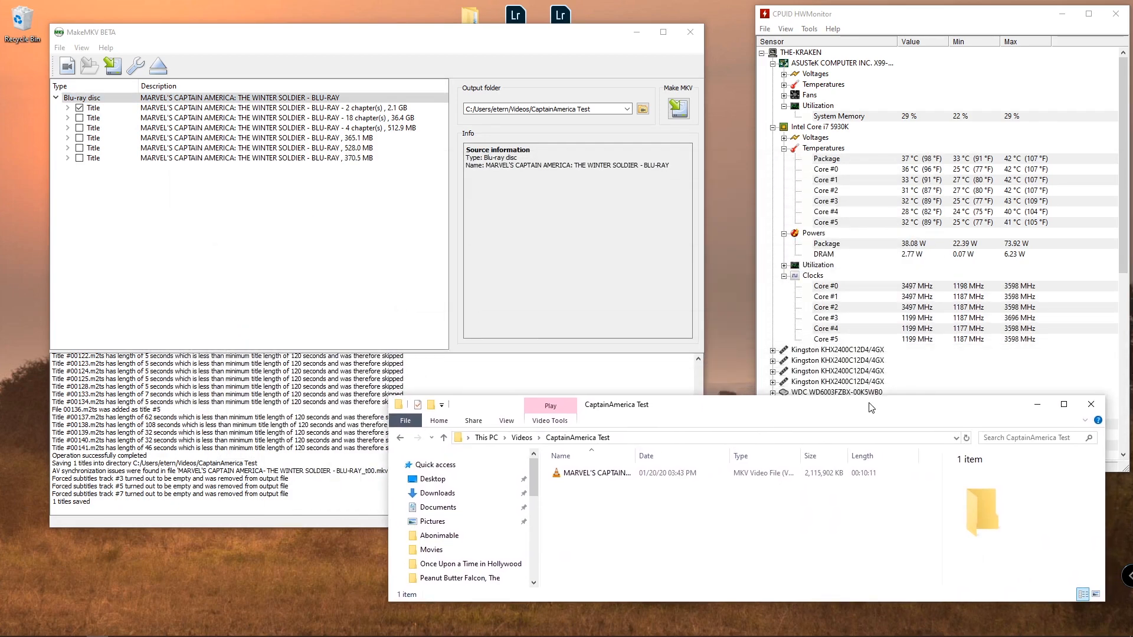
# Step: Open the ripped MKV file in VLC media player, check the picture at about 00:22 and 00:33, and close the player
pyautogui.click(579, 477)
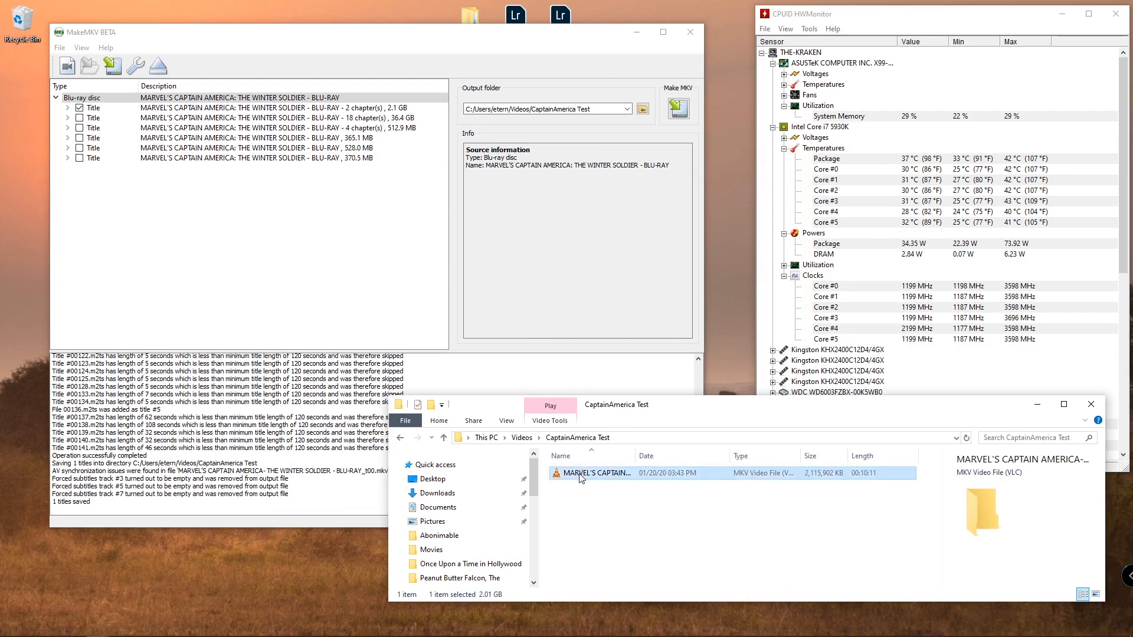
pyautogui.rightClick(580, 477)
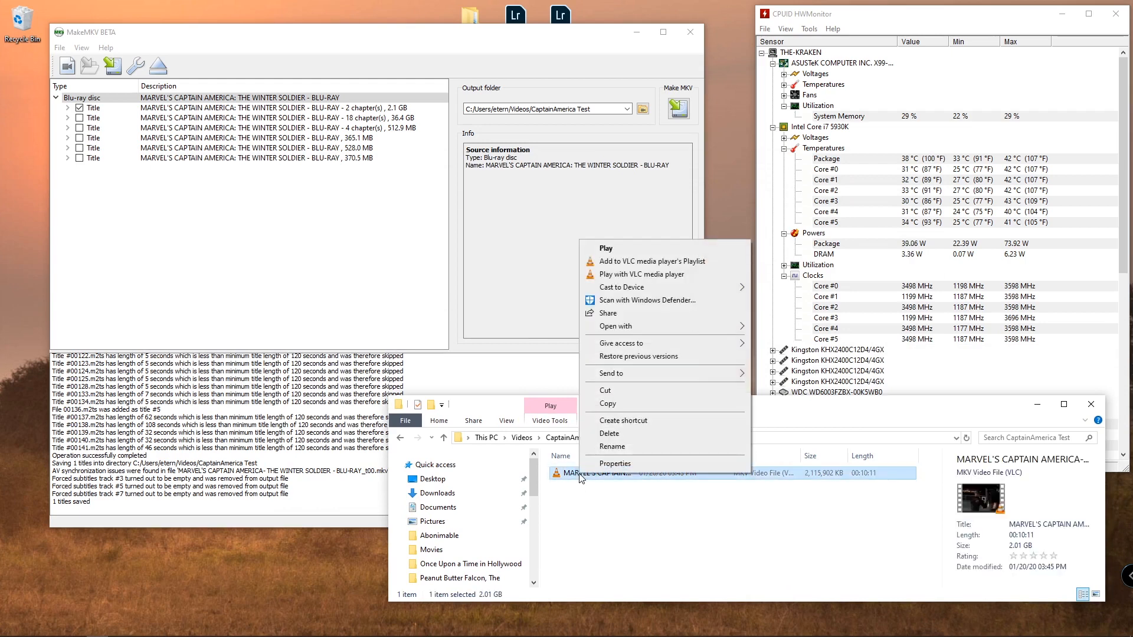
pyautogui.click(639, 273)
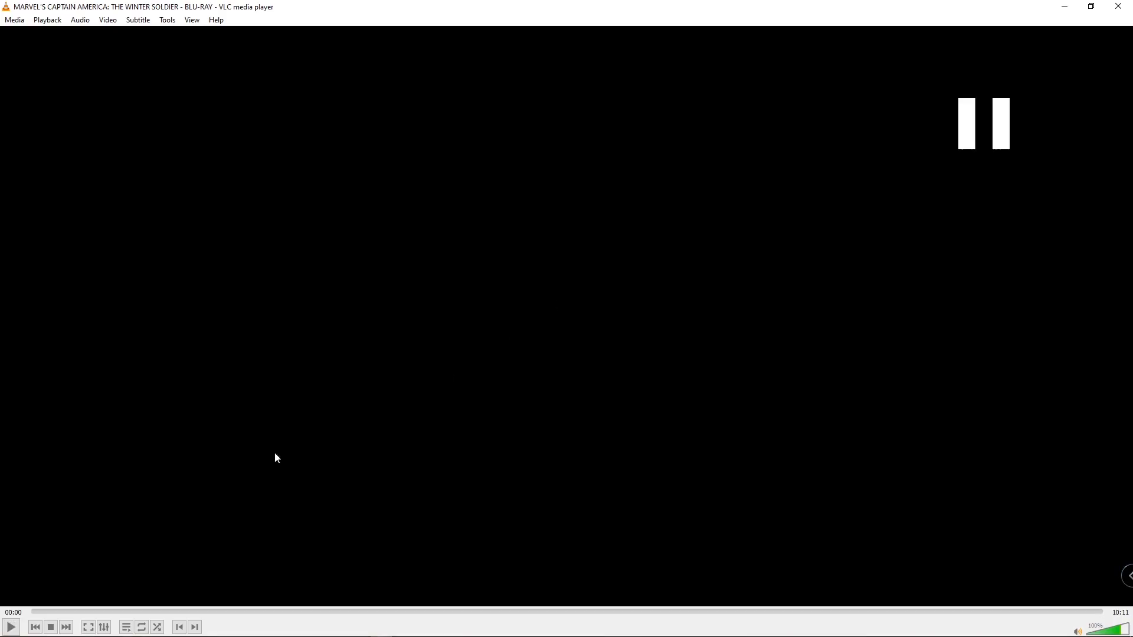
pyautogui.click(69, 612)
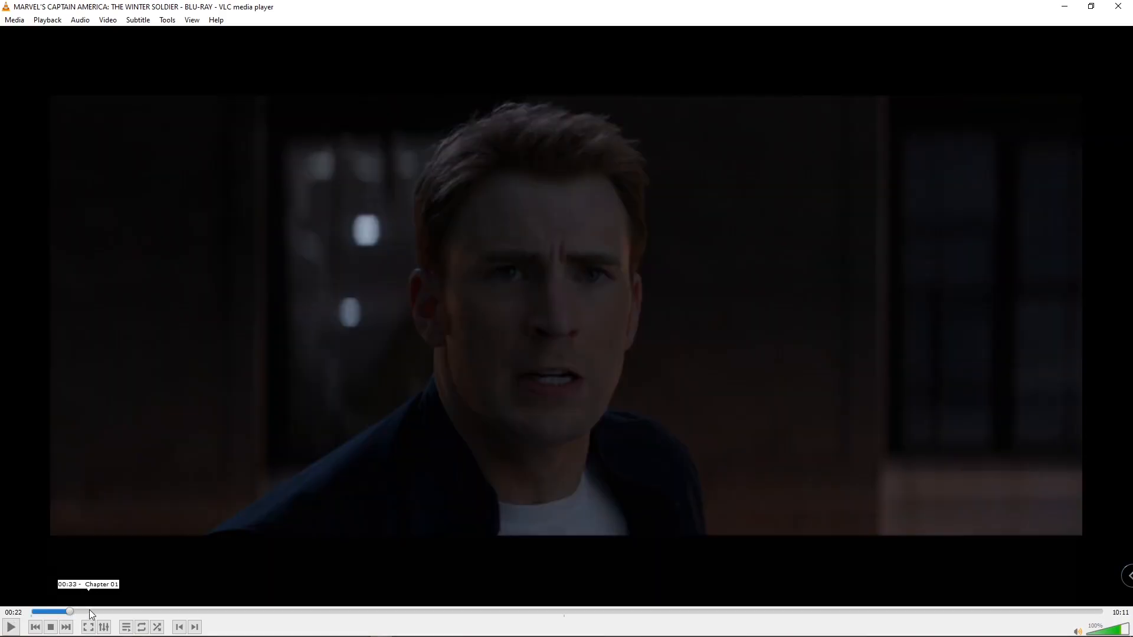
pyautogui.click(90, 611)
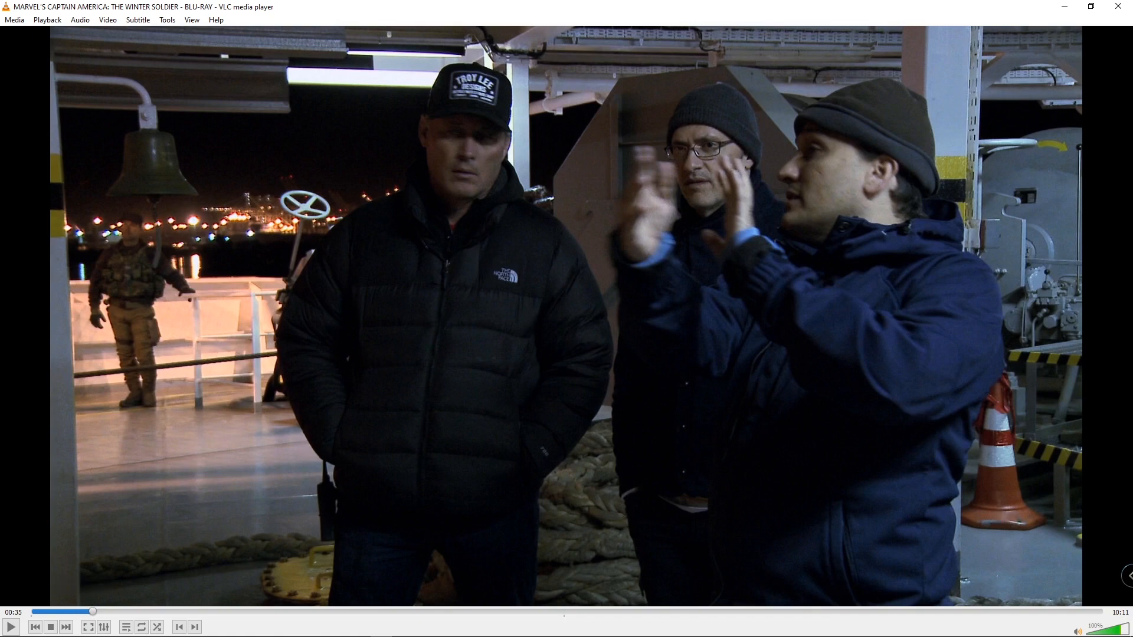
pyautogui.click(1128, 5)
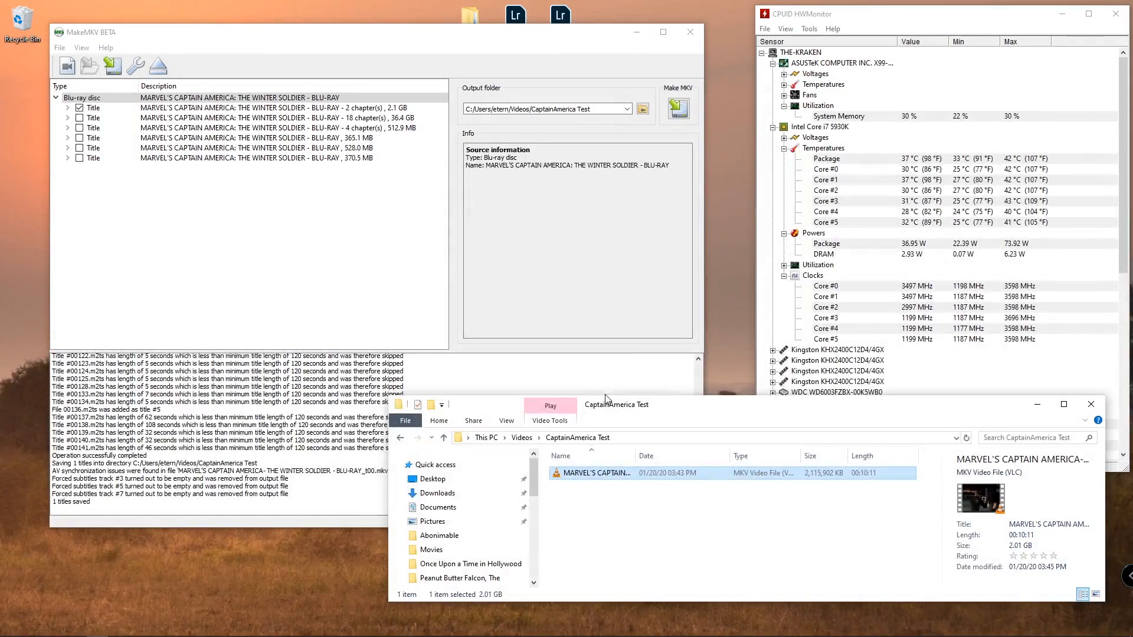
# Step: Enlarge the folder window to inspect the ripped file's details, and close both it and MakeMKV
pyautogui.moveTo(719, 409); pyautogui.dragTo(668, 415)
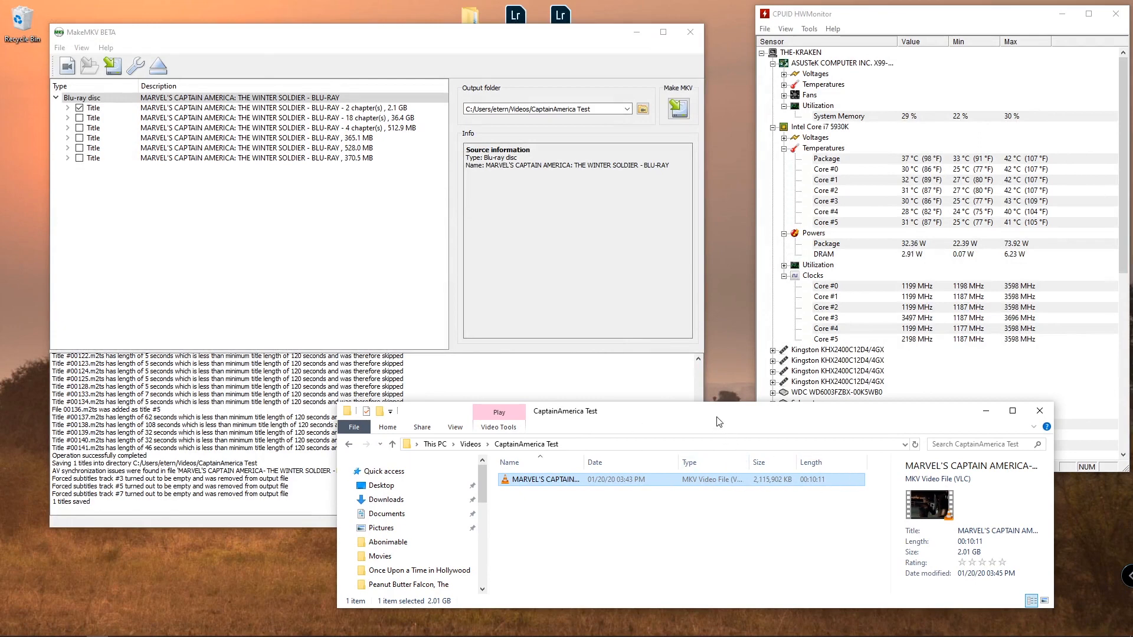
pyautogui.moveTo(715, 402); pyautogui.dragTo(715, 340)
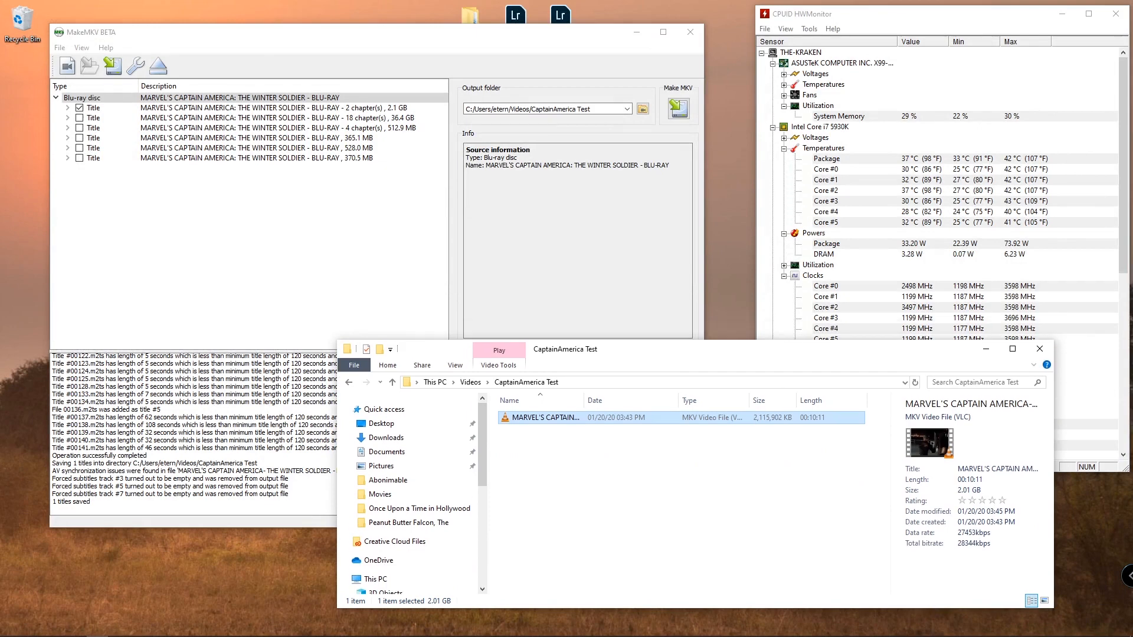
pyautogui.hotkey('alt', 'F4')
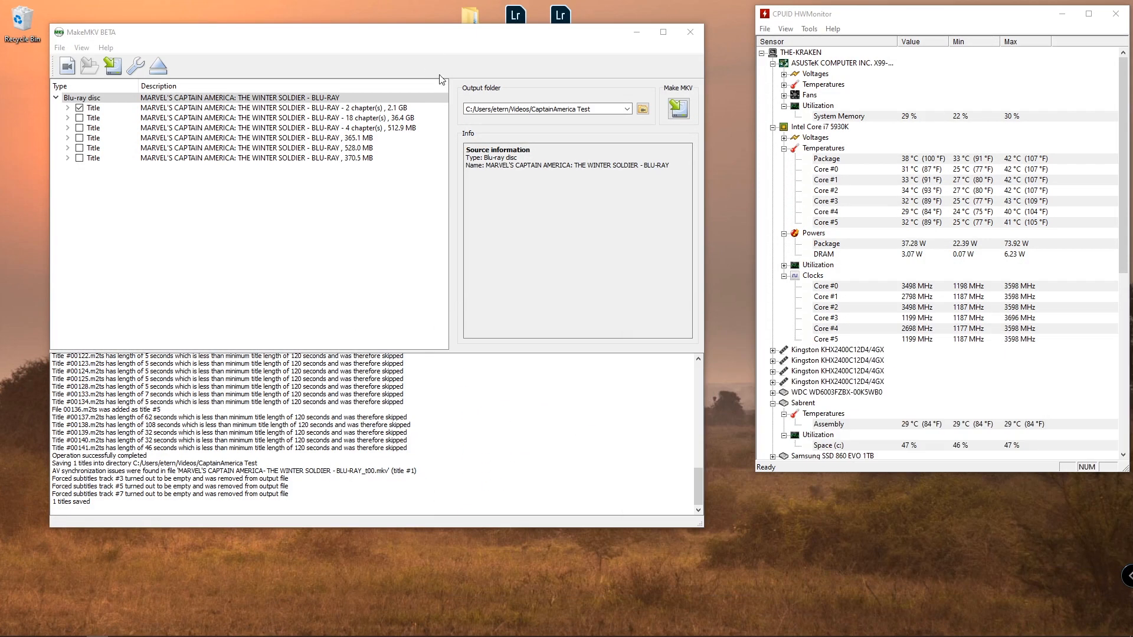
pyautogui.click(690, 32)
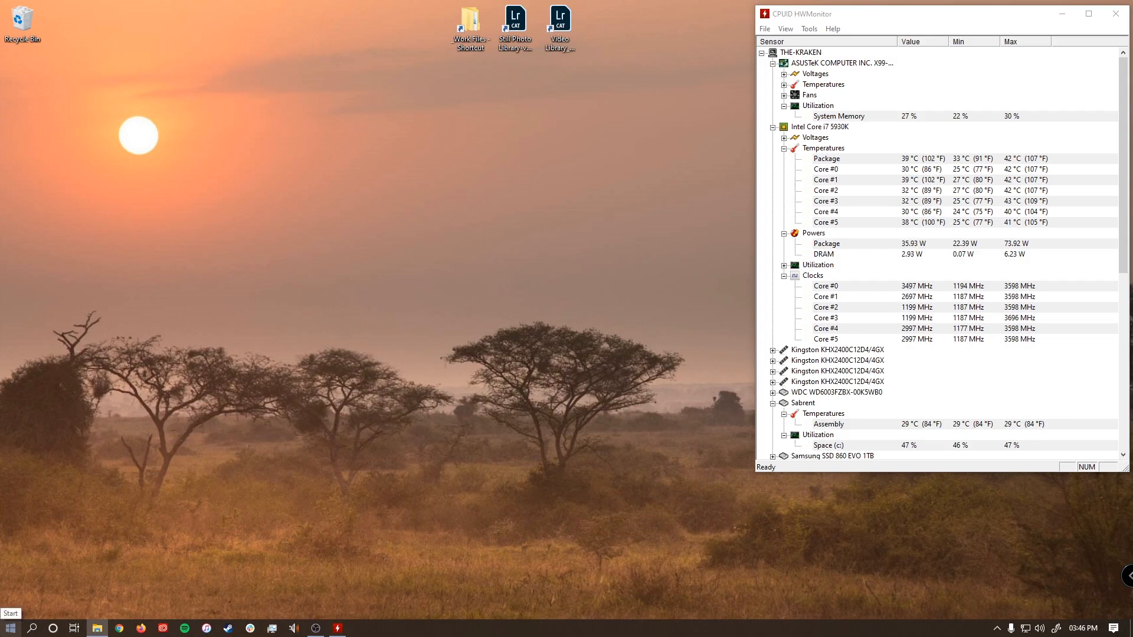
# Step: Open HandBrake beside the hardware monitor and load the ripped Captain America MKV file as its source
pyautogui.click(3, 632)
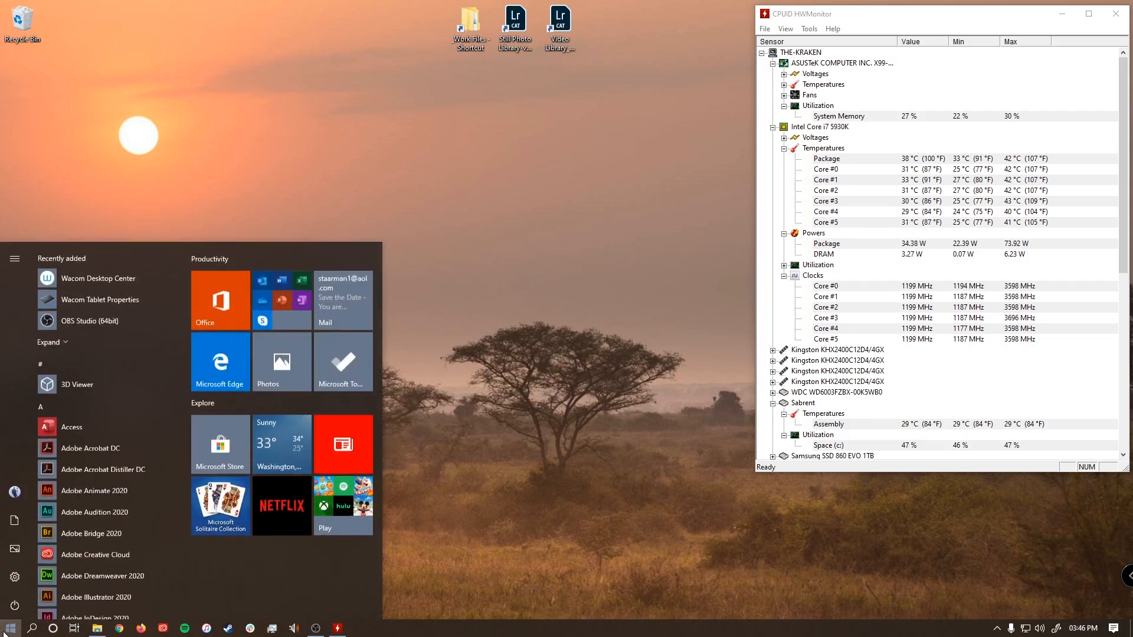
pyautogui.write('hand')
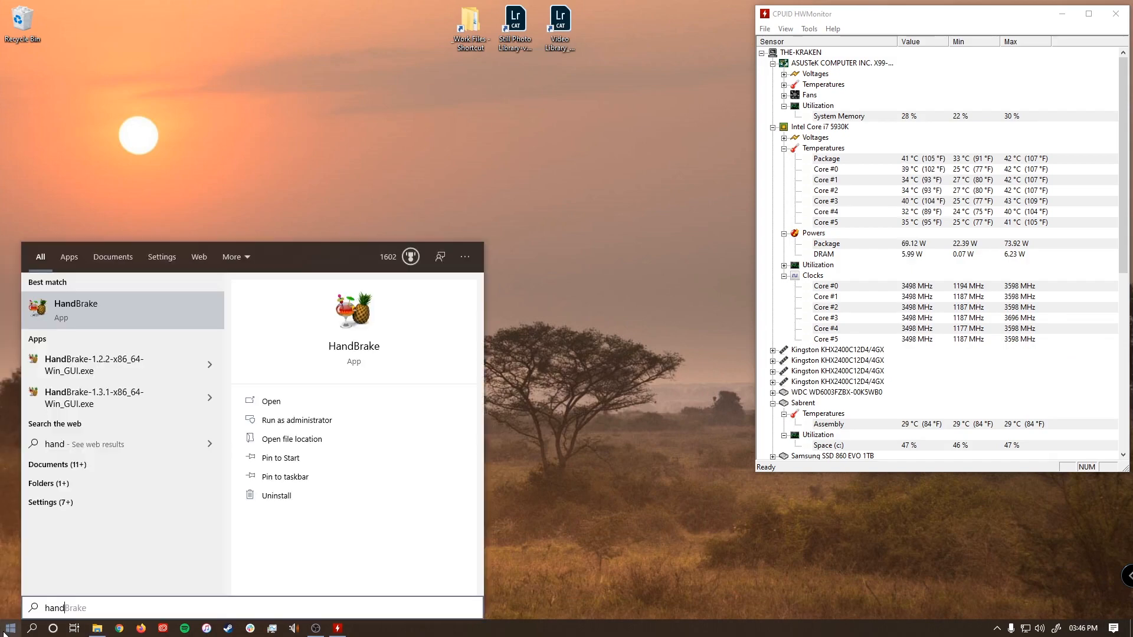
pyautogui.press('Return')
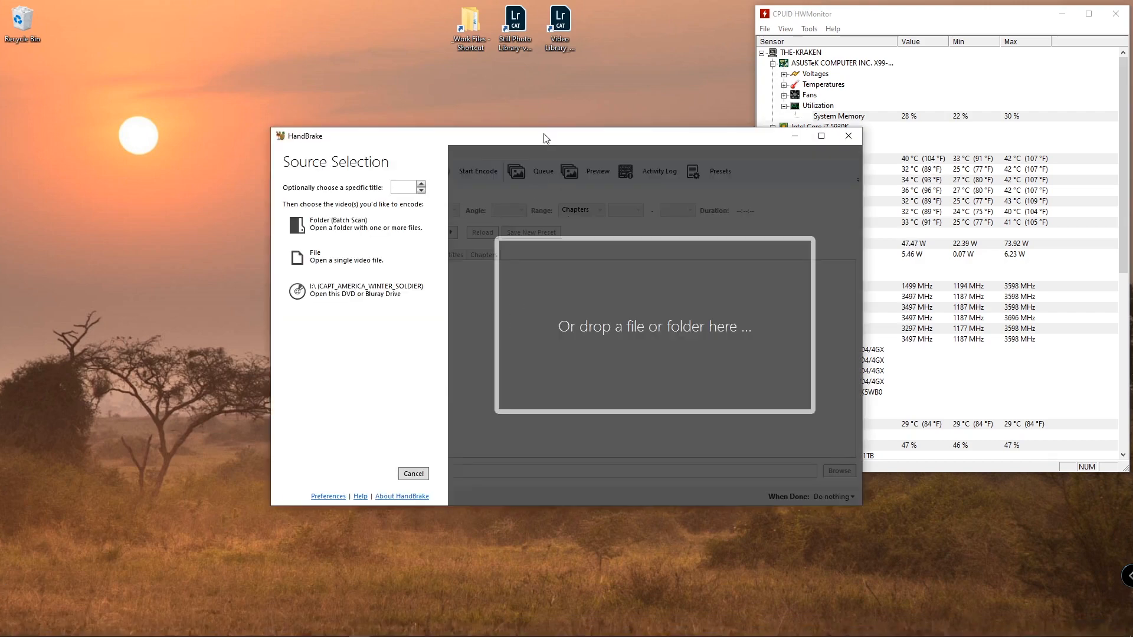
pyautogui.moveTo(544, 138); pyautogui.dragTo(352, 81)
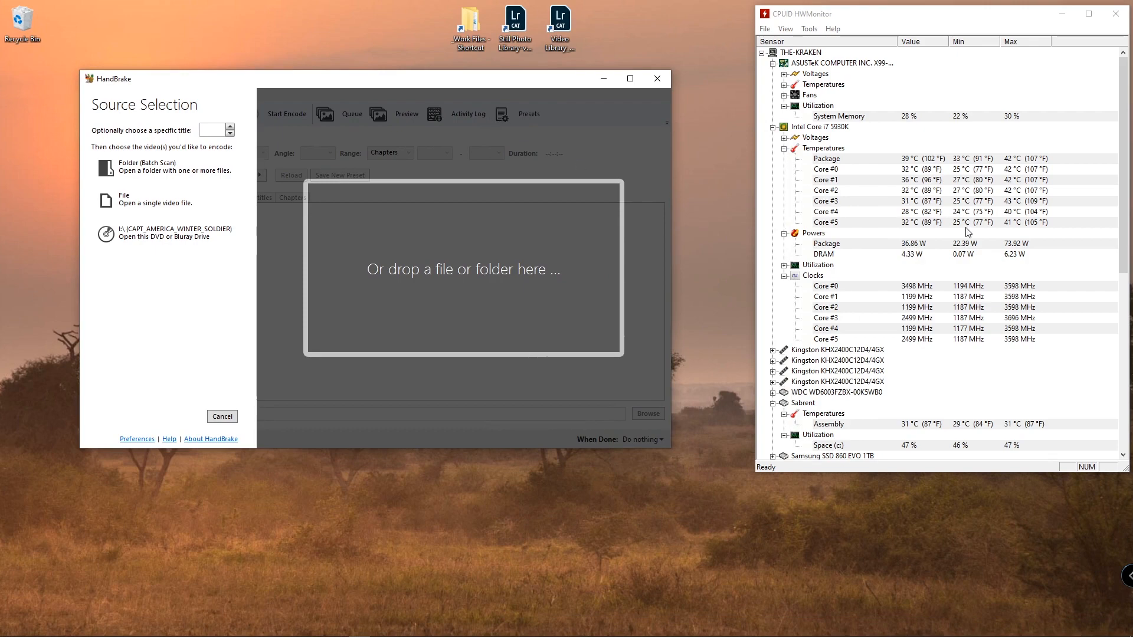
pyautogui.moveTo(405, 269); pyautogui.dragTo(406, 269)
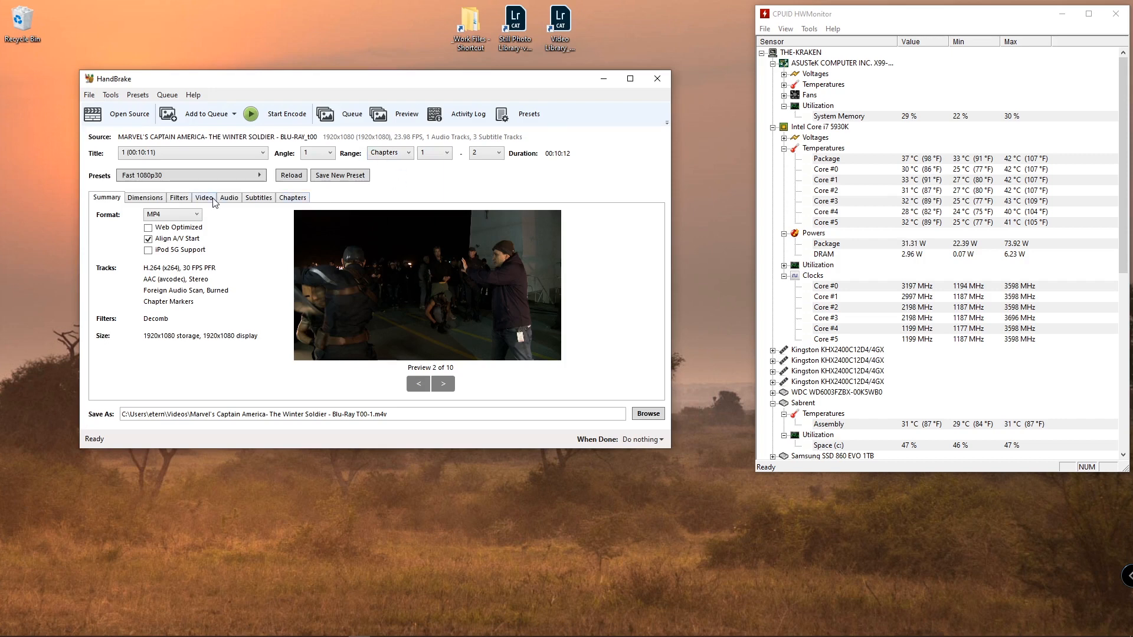
# Step: Set the video to an average bitrate of 12000 kbps with turbo first pass enabled, and the encoder level to 4.1
pyautogui.click(206, 199)
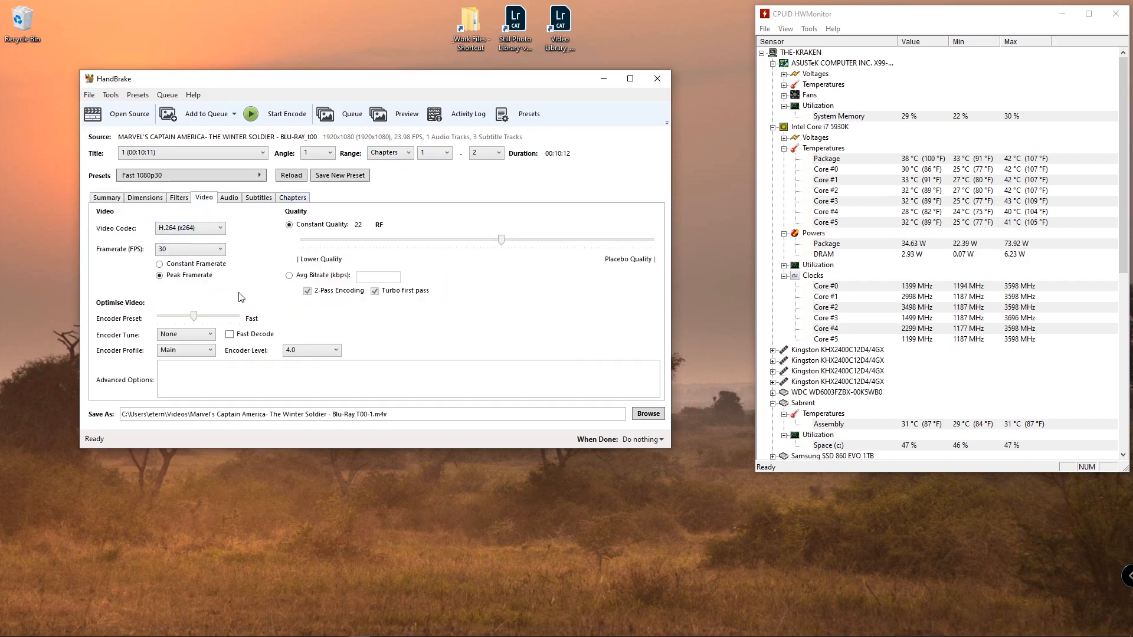
pyautogui.click(296, 276)
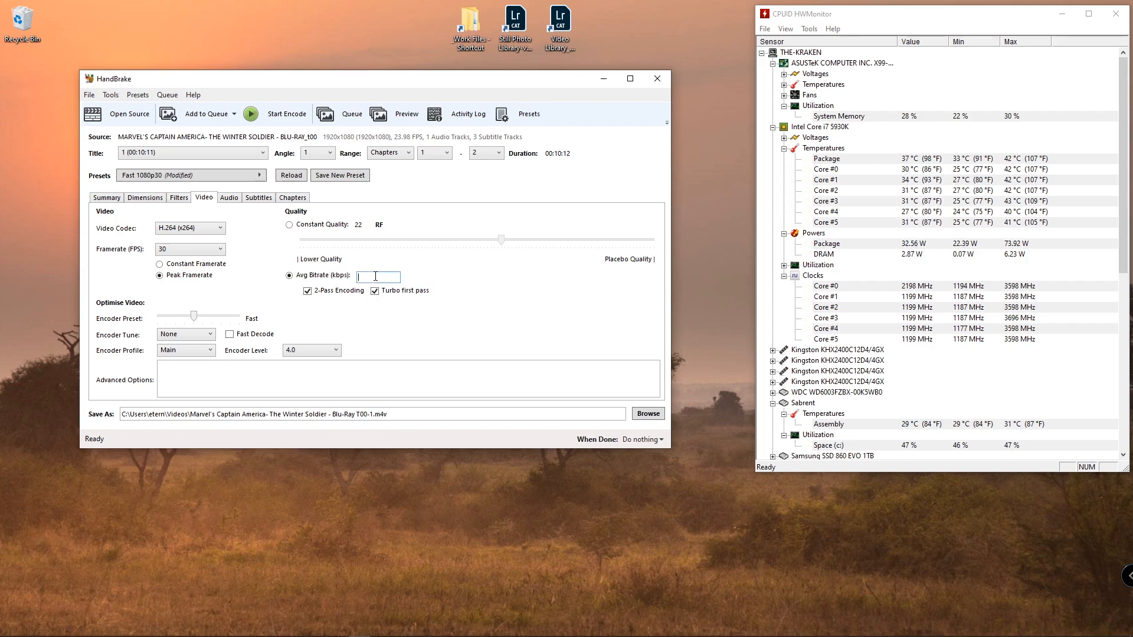
pyautogui.click(375, 276)
pyautogui.write('12000')
pyautogui.click(376, 292)
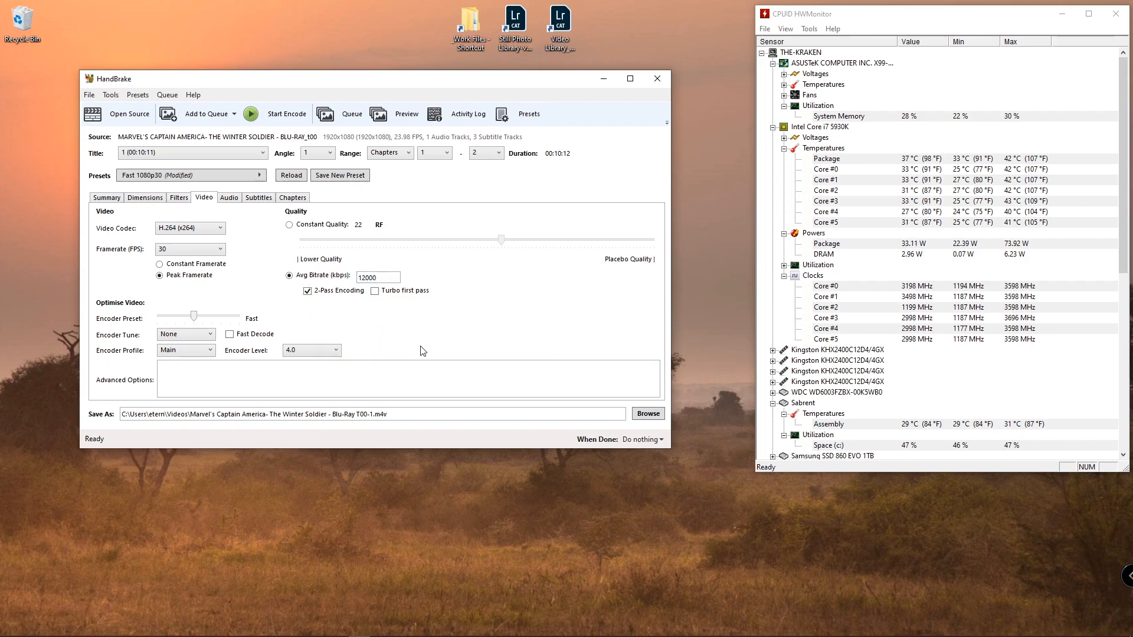
pyautogui.click(376, 292)
pyautogui.click(306, 350)
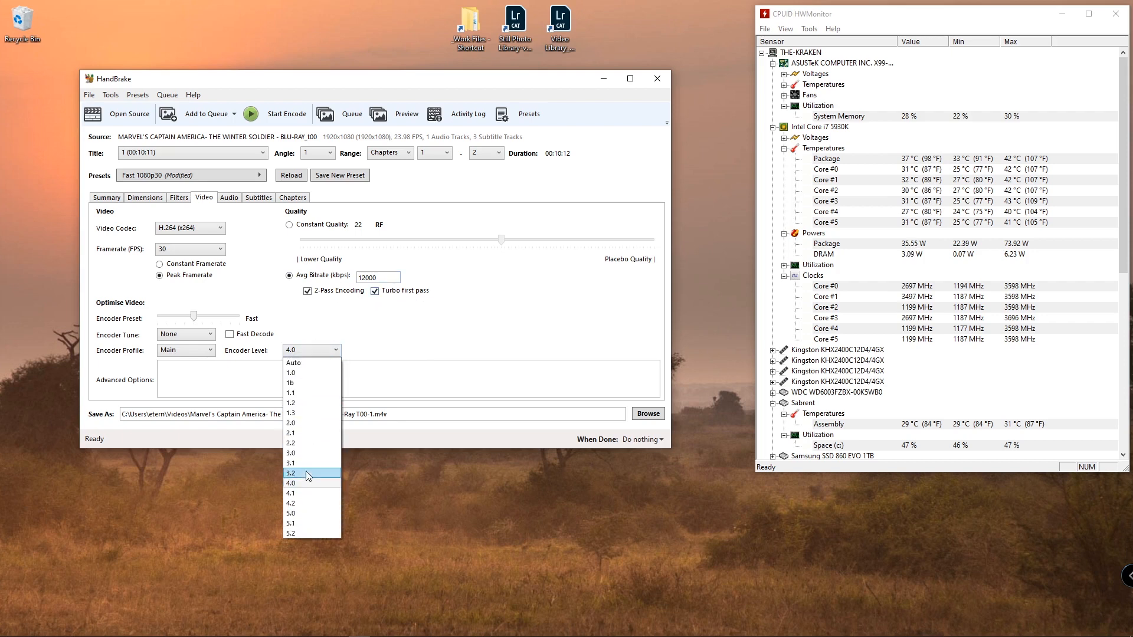
pyautogui.click(306, 493)
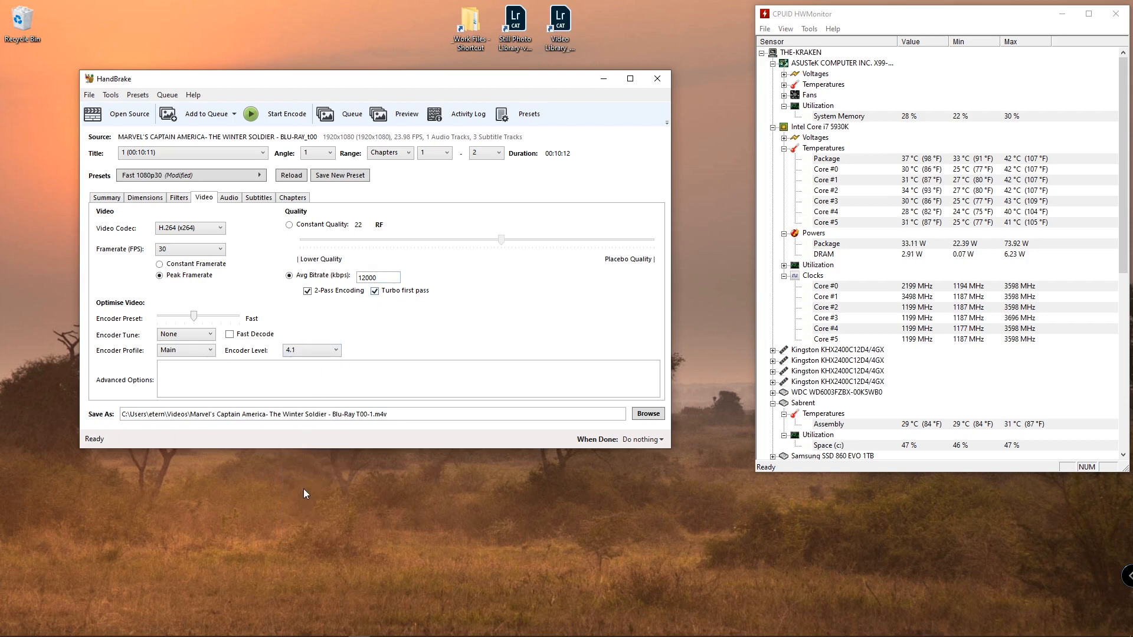
# Step: Set the English audio track to the AC3 codec at a bitrate of 512 with a 5.1 Channels mixdown
pyautogui.click(228, 198)
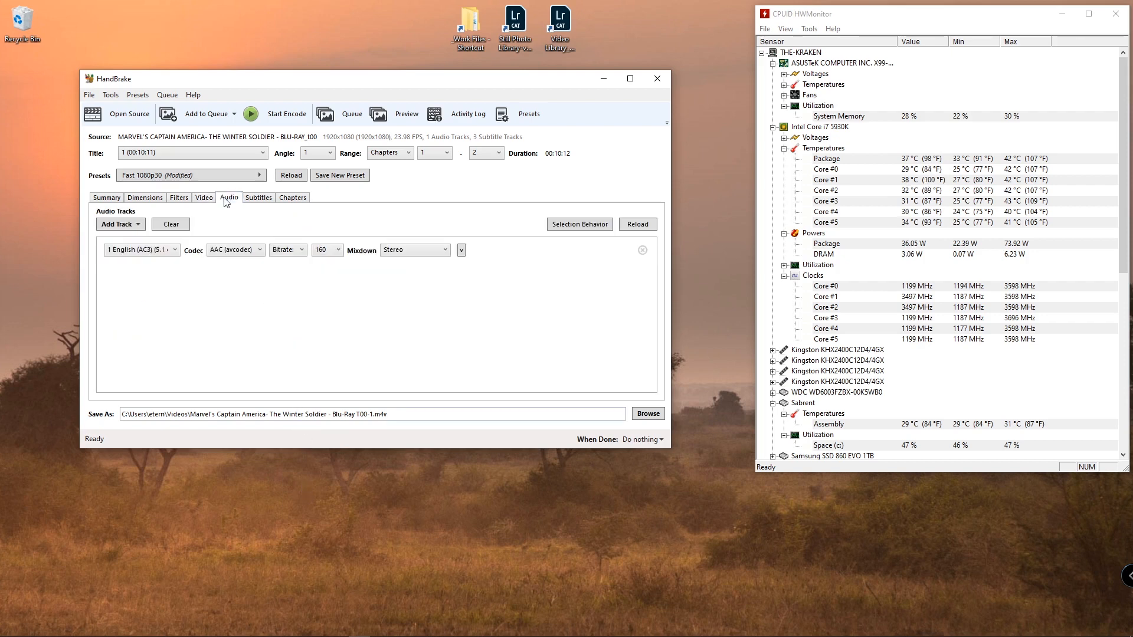
pyautogui.click(241, 251)
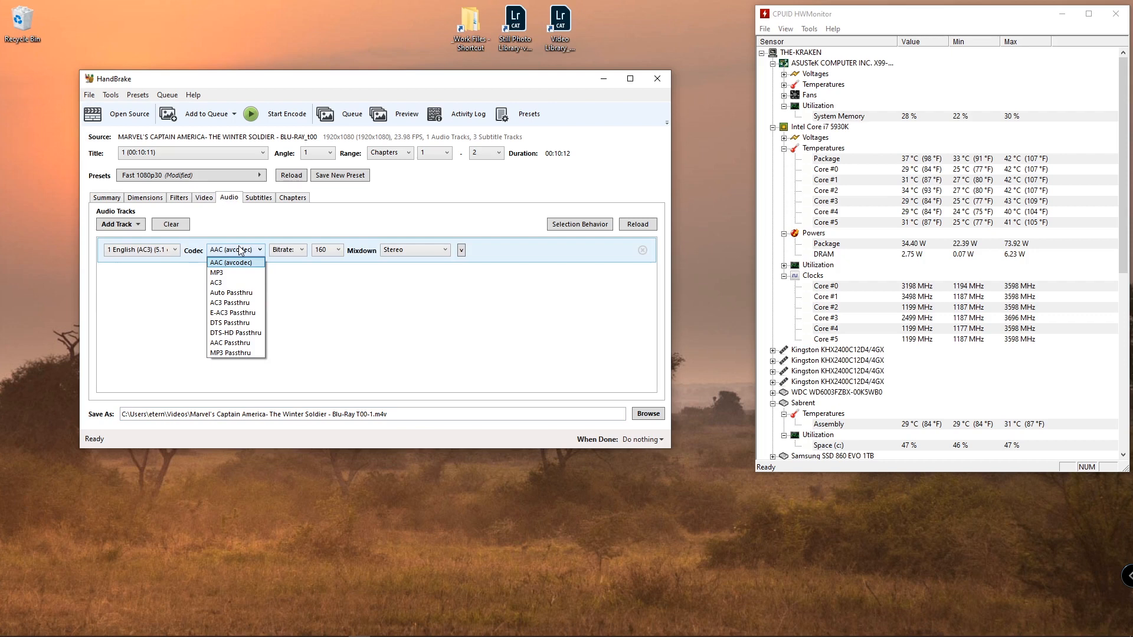
pyautogui.click(228, 283)
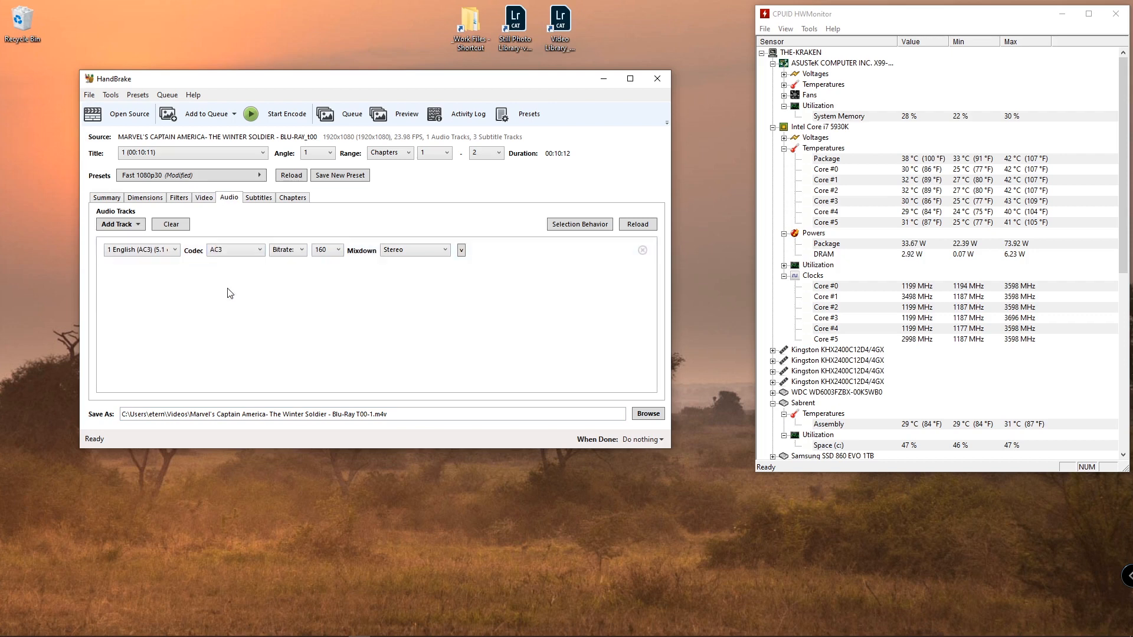
pyautogui.click(238, 250)
pyautogui.click(238, 250)
pyautogui.click(336, 250)
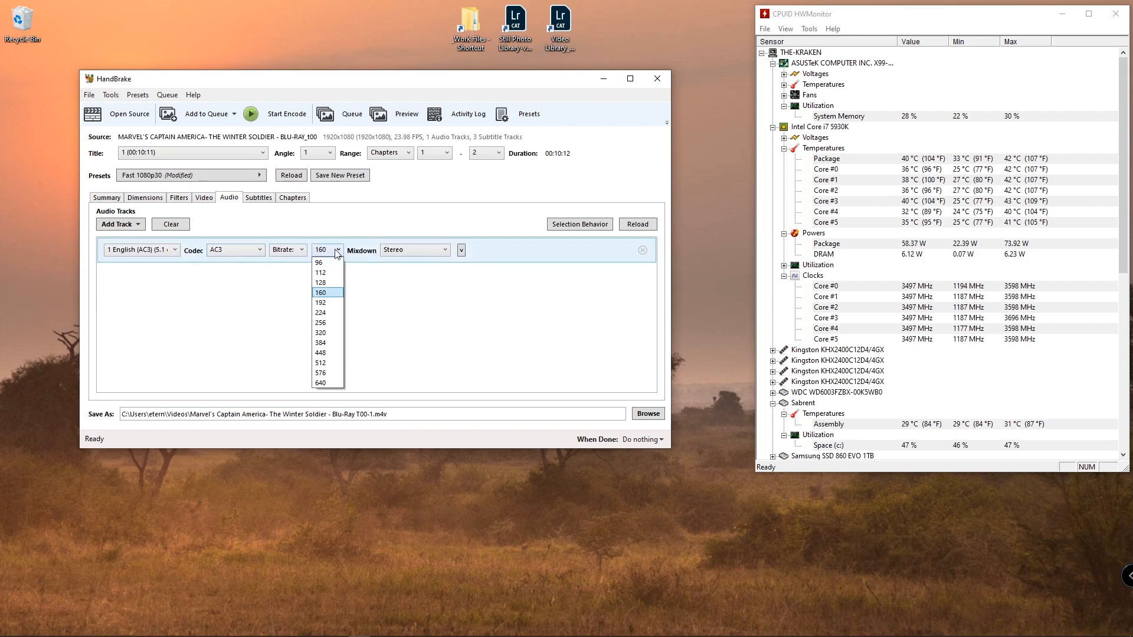
pyautogui.click(322, 362)
pyautogui.click(405, 254)
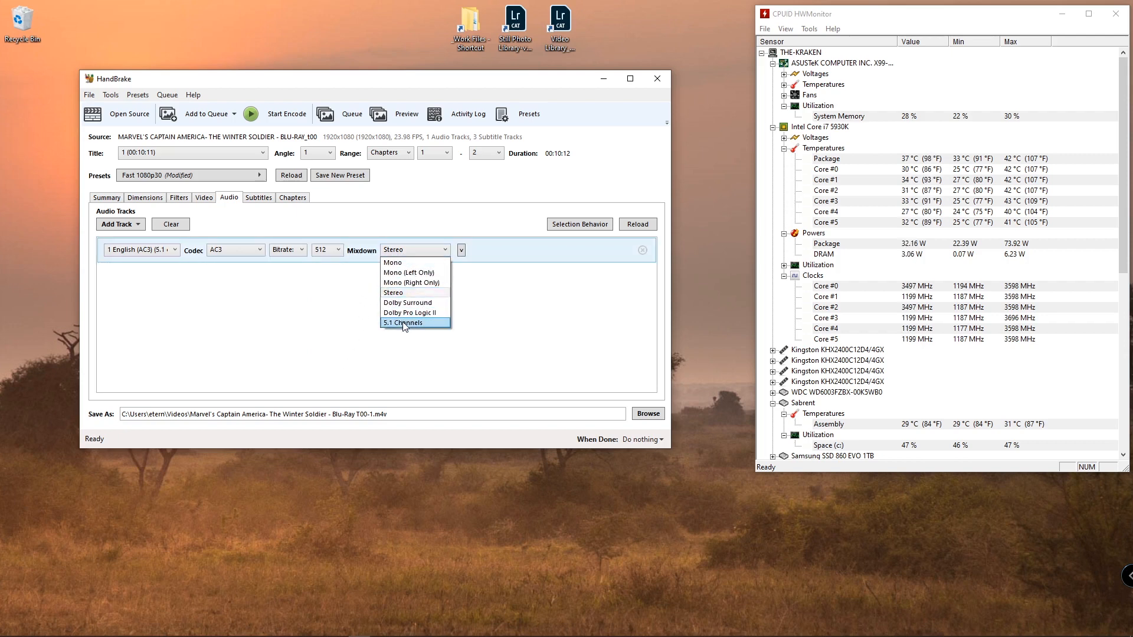
pyautogui.click(407, 322)
pyautogui.click(172, 253)
pyautogui.click(171, 262)
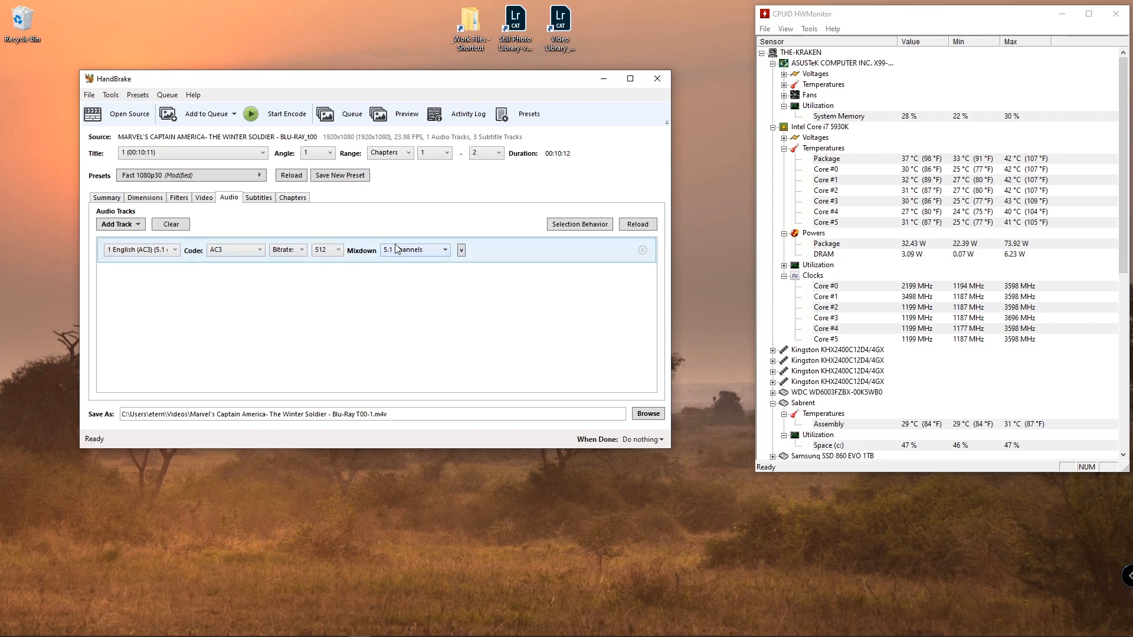
# Step: Turn off the Deinterlace filter and set Interlace Detection to Default
pyautogui.click(203, 198)
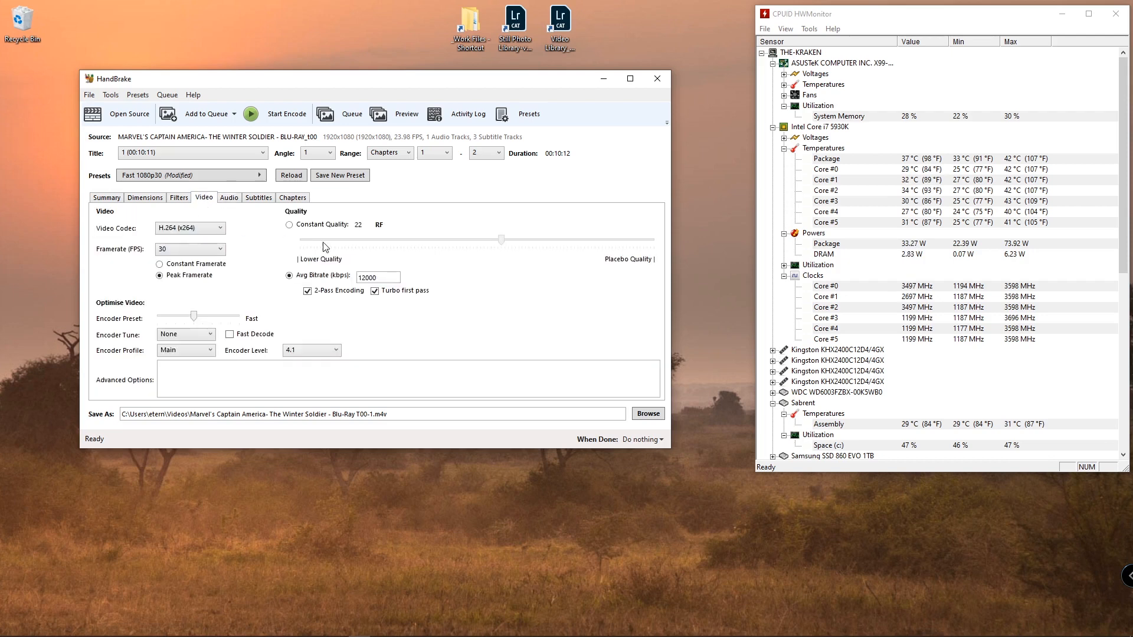
pyautogui.click(178, 198)
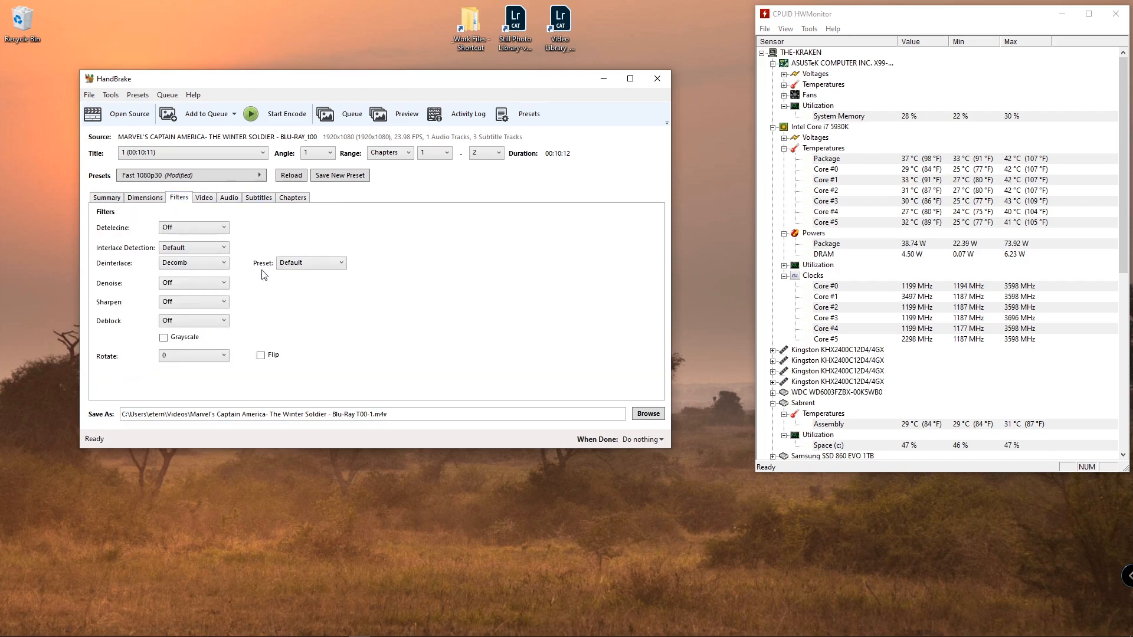
pyautogui.click(175, 250)
pyautogui.click(195, 258)
pyautogui.click(195, 261)
pyautogui.click(214, 273)
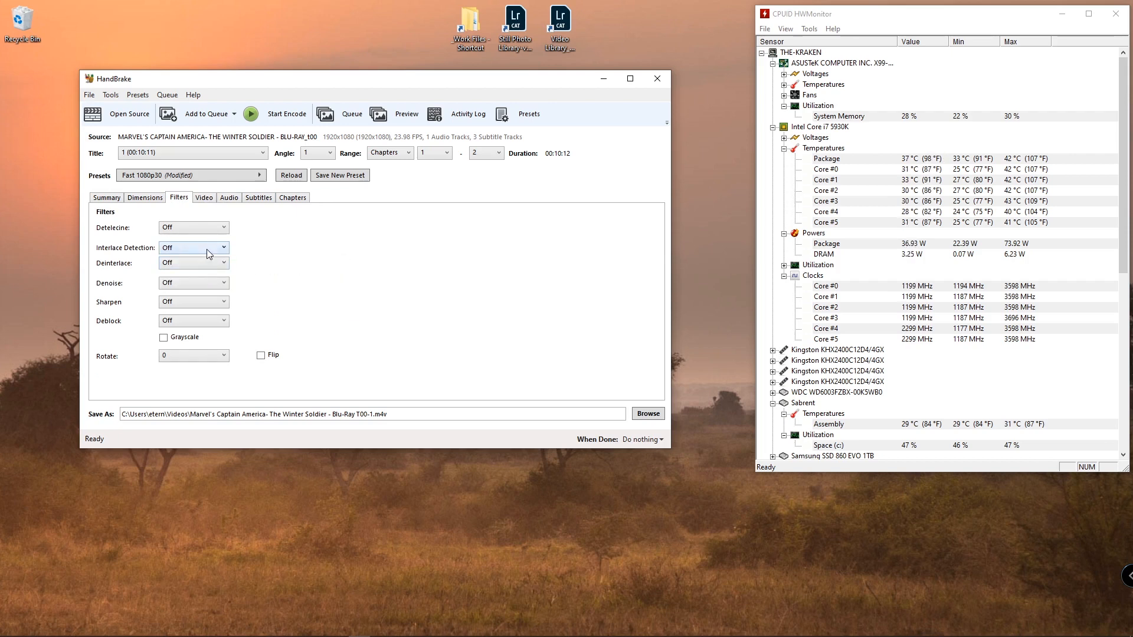
pyautogui.click(208, 251)
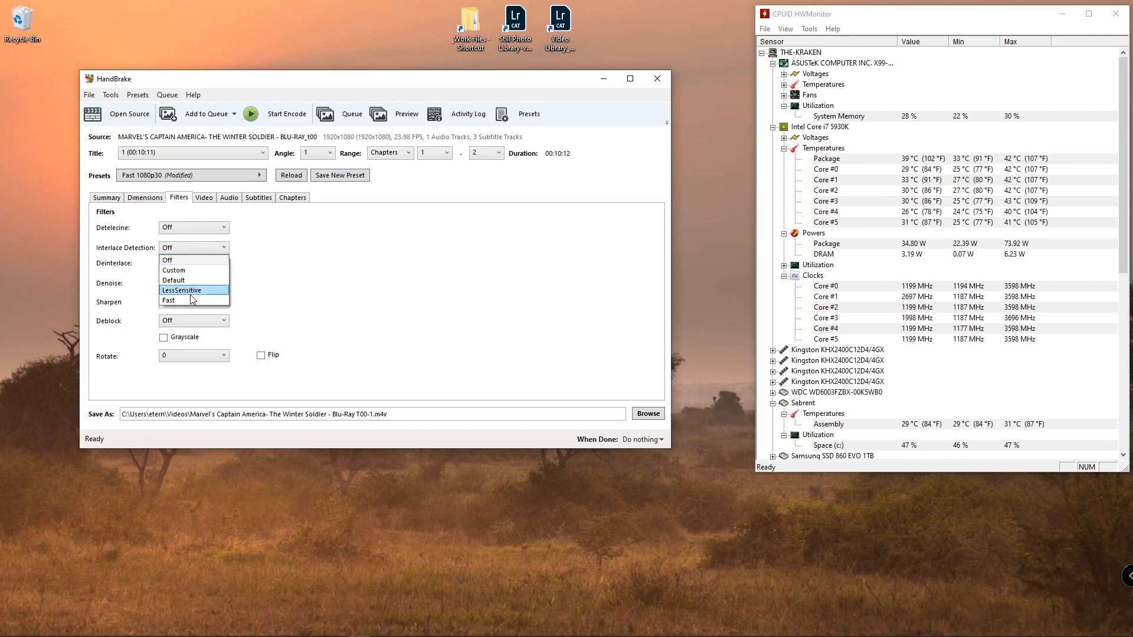
pyautogui.click(192, 280)
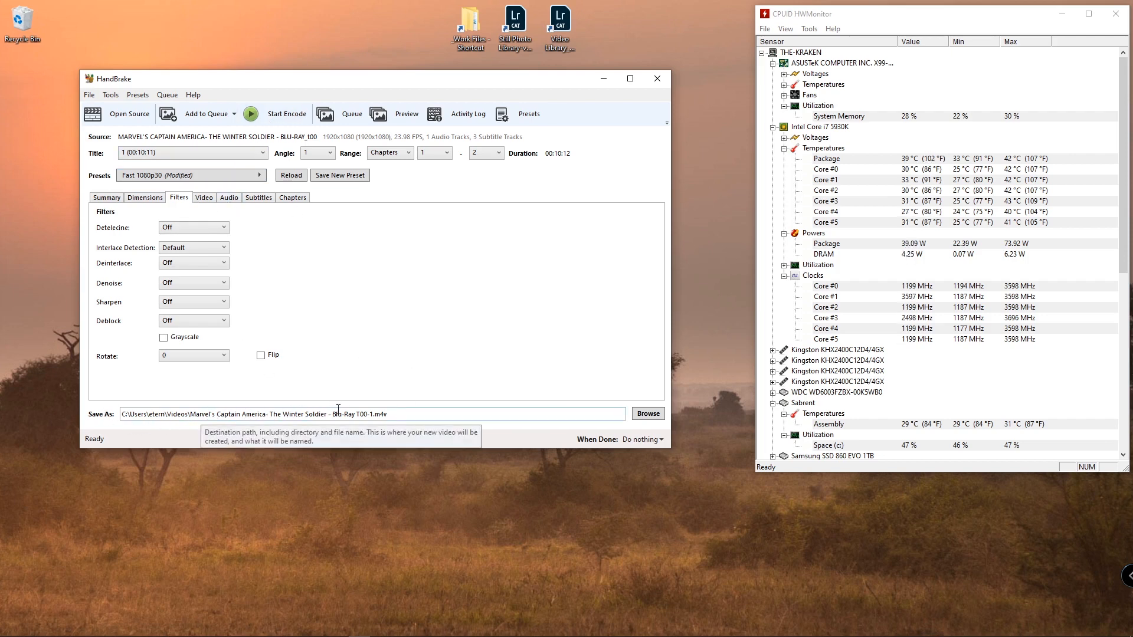
# Step: Replace the "-1" at the end of the output file name with " - HANDBRAKE -", keeping the .m4v extension
pyautogui.click(370, 414)
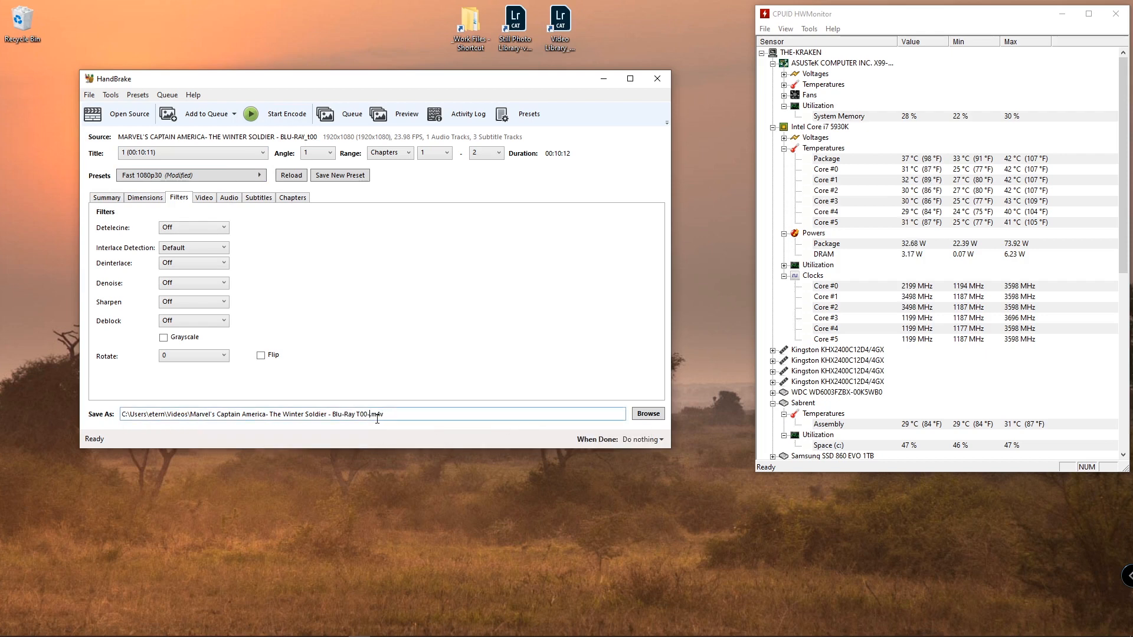
pyautogui.press('Delete')
pyautogui.write('HANDBRAKE')
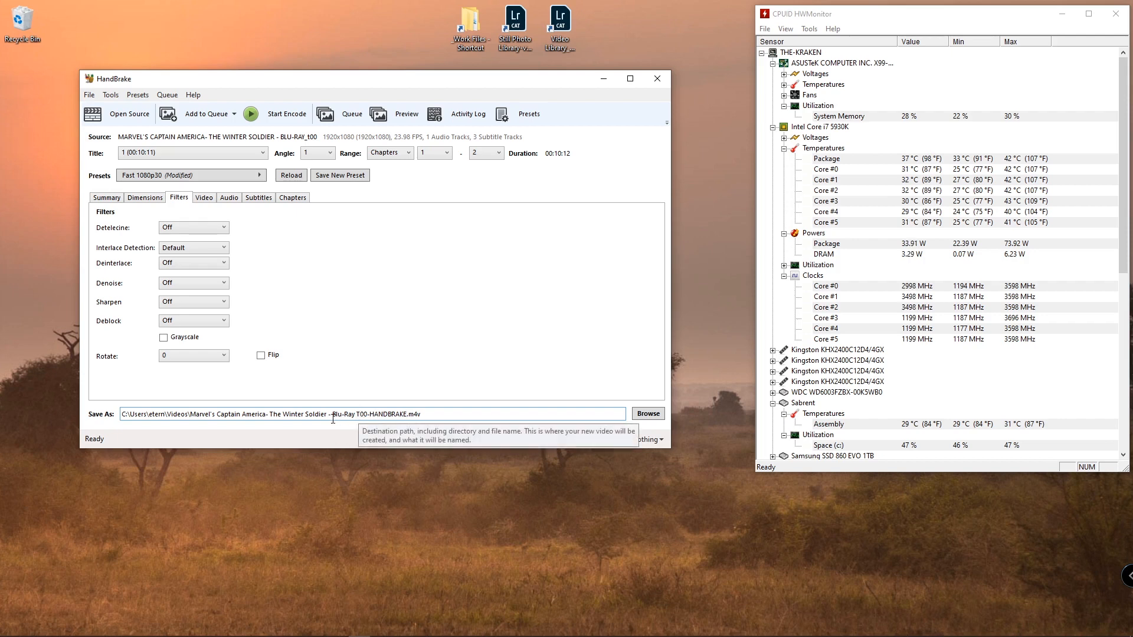
pyautogui.click(367, 413)
pyautogui.press('Right')
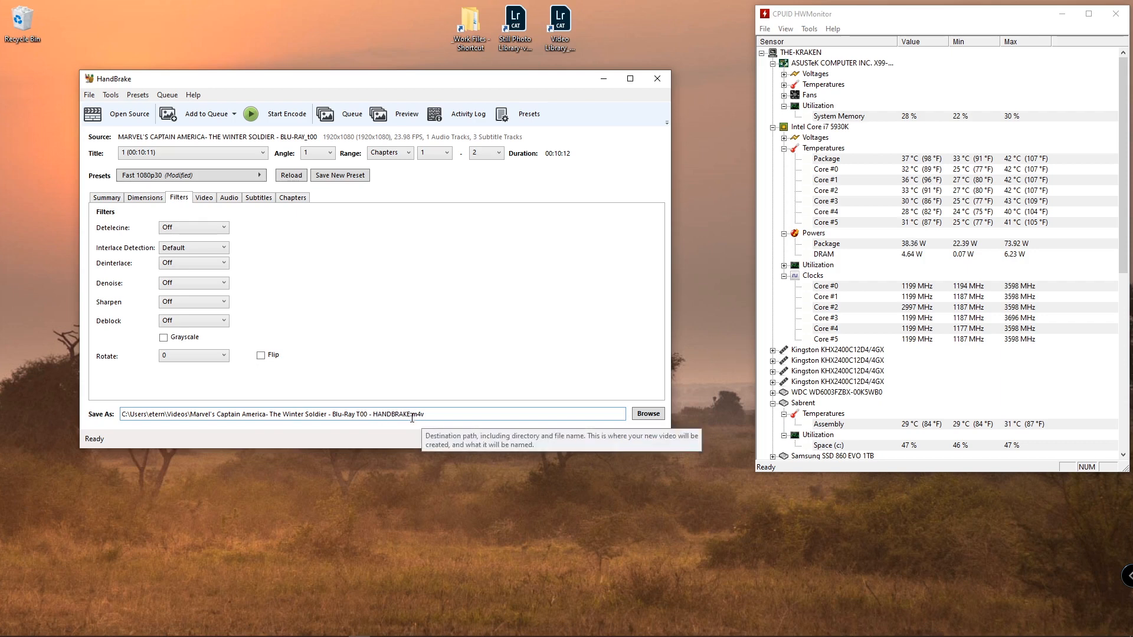
pyautogui.click(411, 414)
pyautogui.write('-')
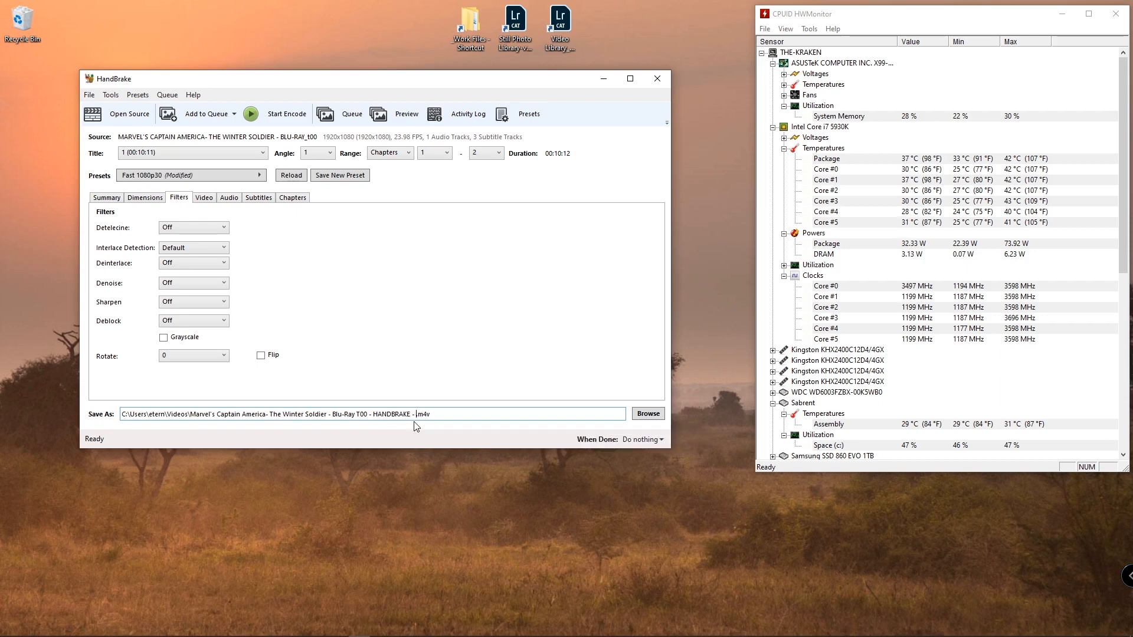
# Step: Append the encoding settings "12mbps -AC3_5-1ch_512" to the output file name, without a space before the extension
pyautogui.click(203, 197)
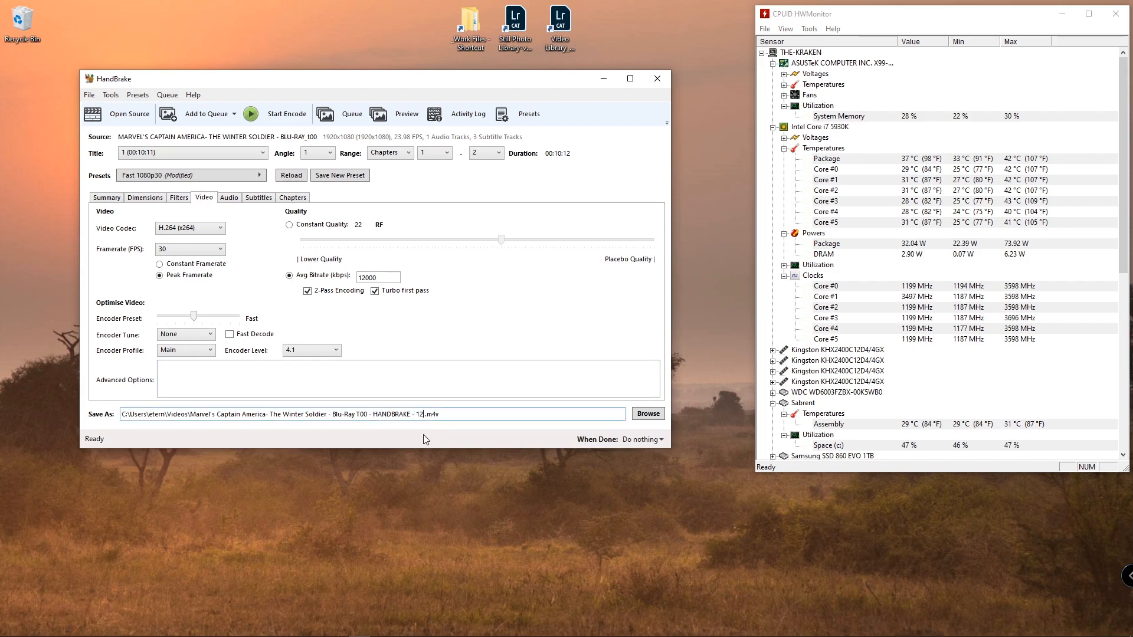
pyautogui.write('bps -AC3_5-1ch_512')
pyautogui.click(234, 202)
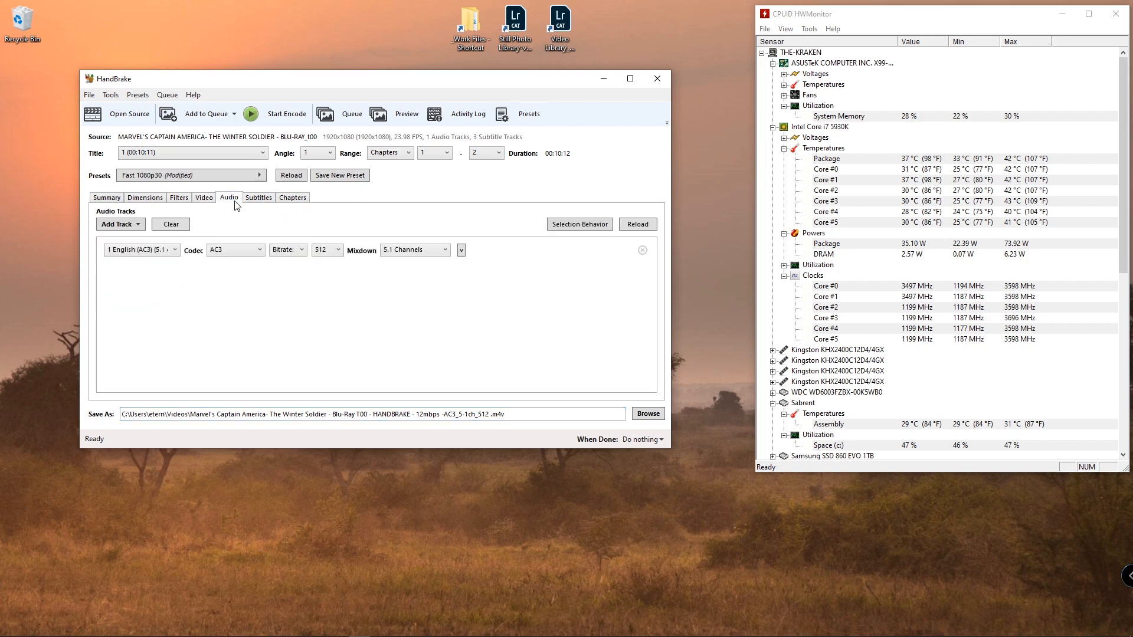
pyautogui.click(328, 250)
pyautogui.click(329, 250)
pyautogui.click(489, 413)
pyautogui.press('Delete')
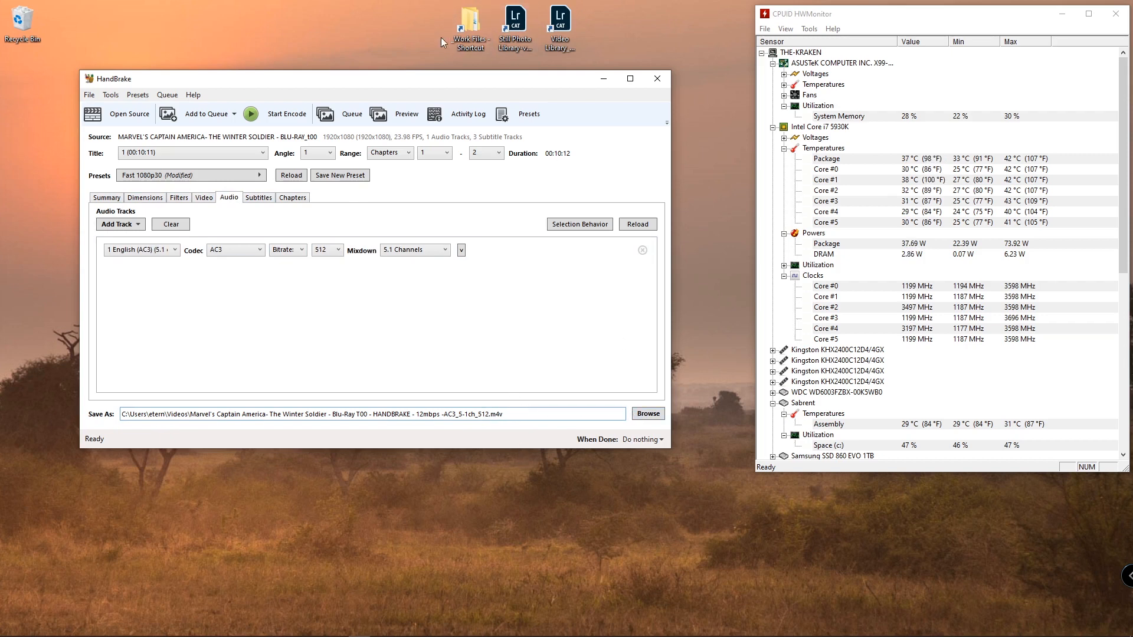
pyautogui.click(282, 116)
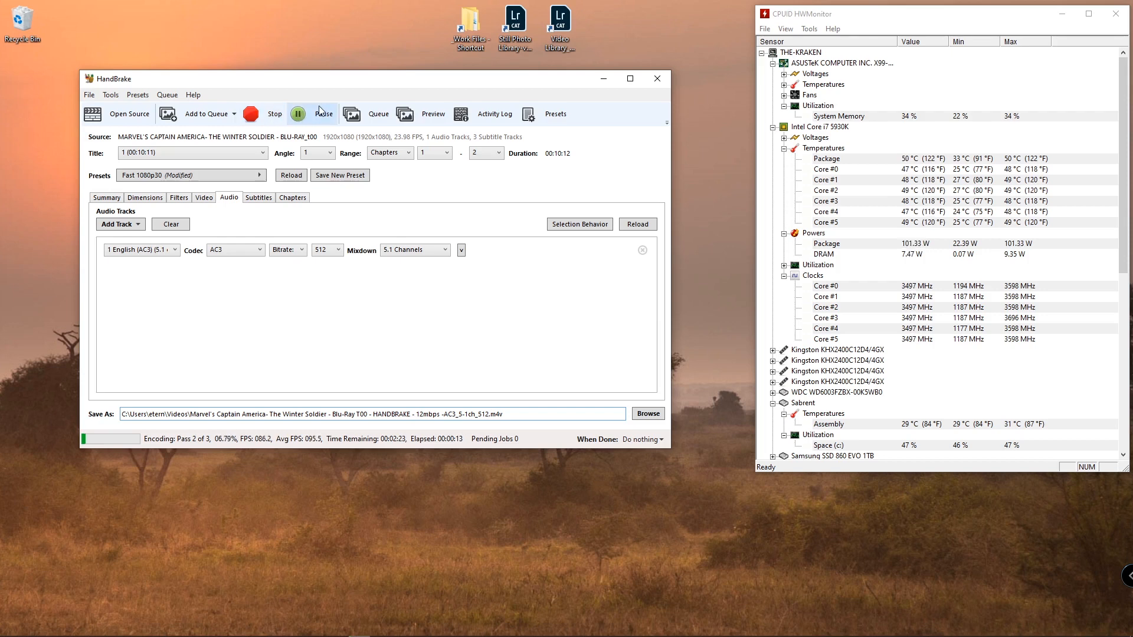
pyautogui.click(273, 126)
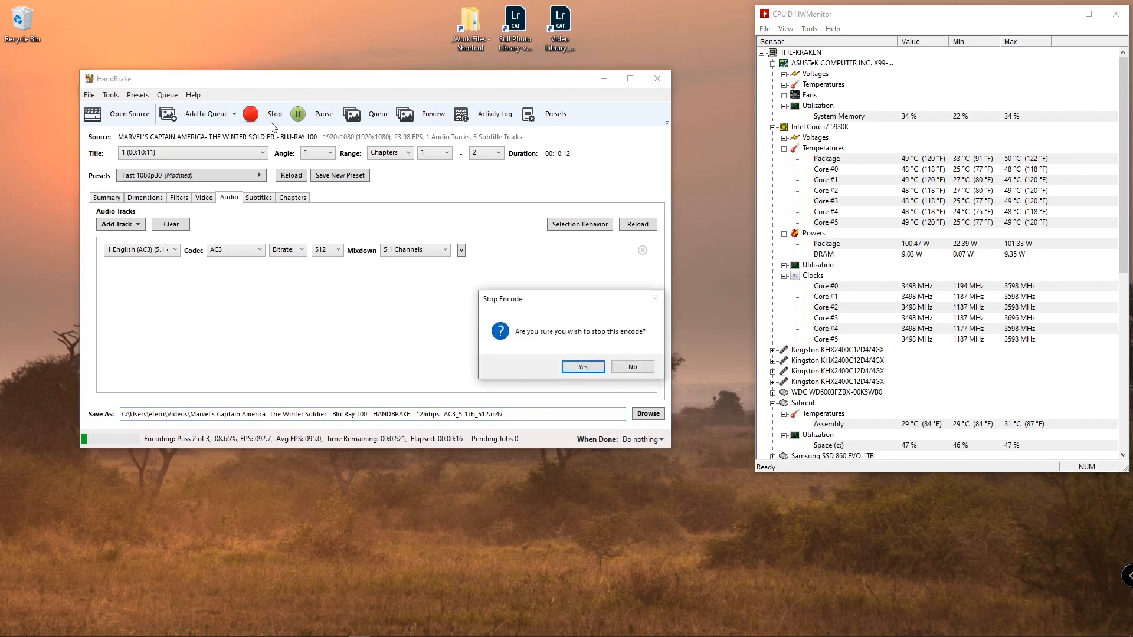
pyautogui.click(582, 368)
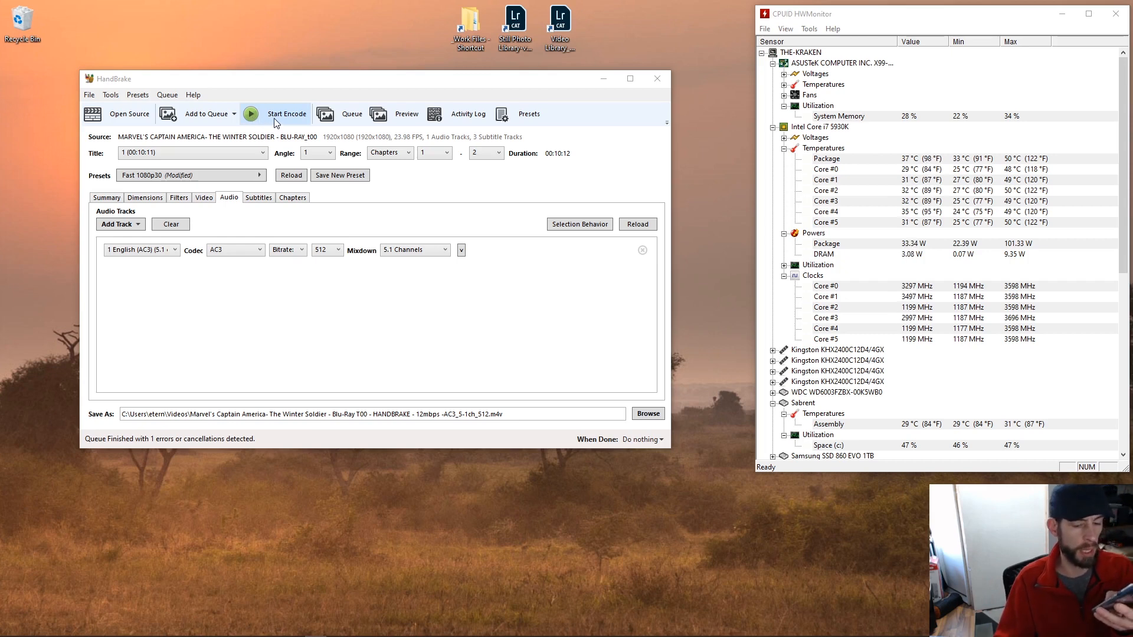
# Step: Start encoding the Captain America title with the configured video and audio settings
pyautogui.click(275, 121)
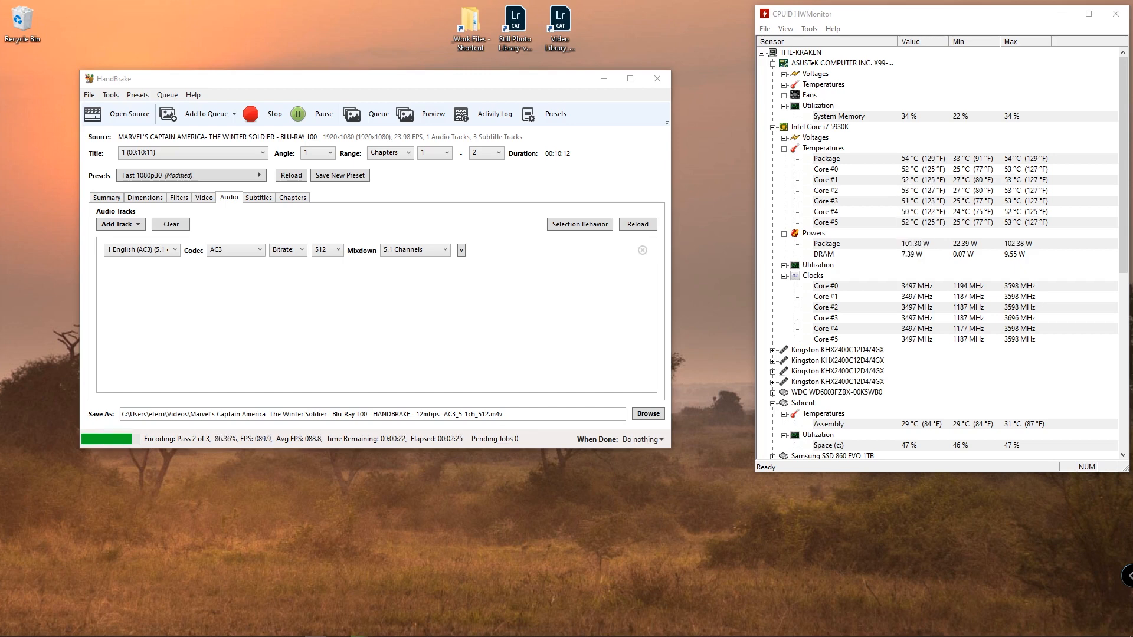
# Step: Examine the CPU temperatures, power and clocks and the GPU's temperature, fan and utilization readings in the hardware monitor during the encode
pyautogui.scroll(-5, 938, 254)
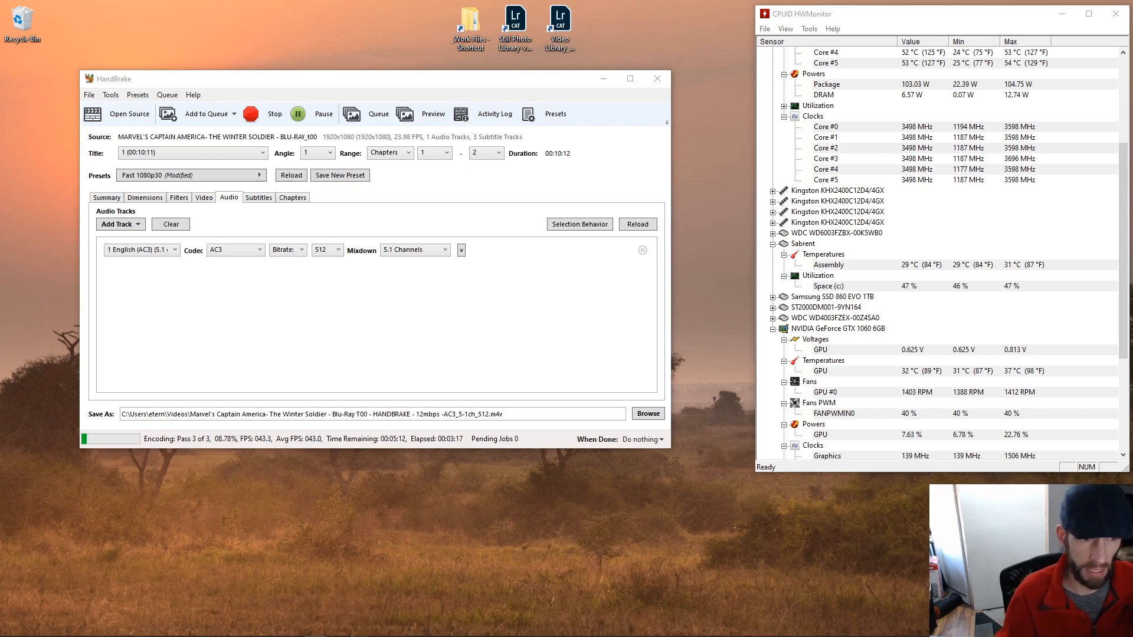
pyautogui.scroll(2, 916, 221)
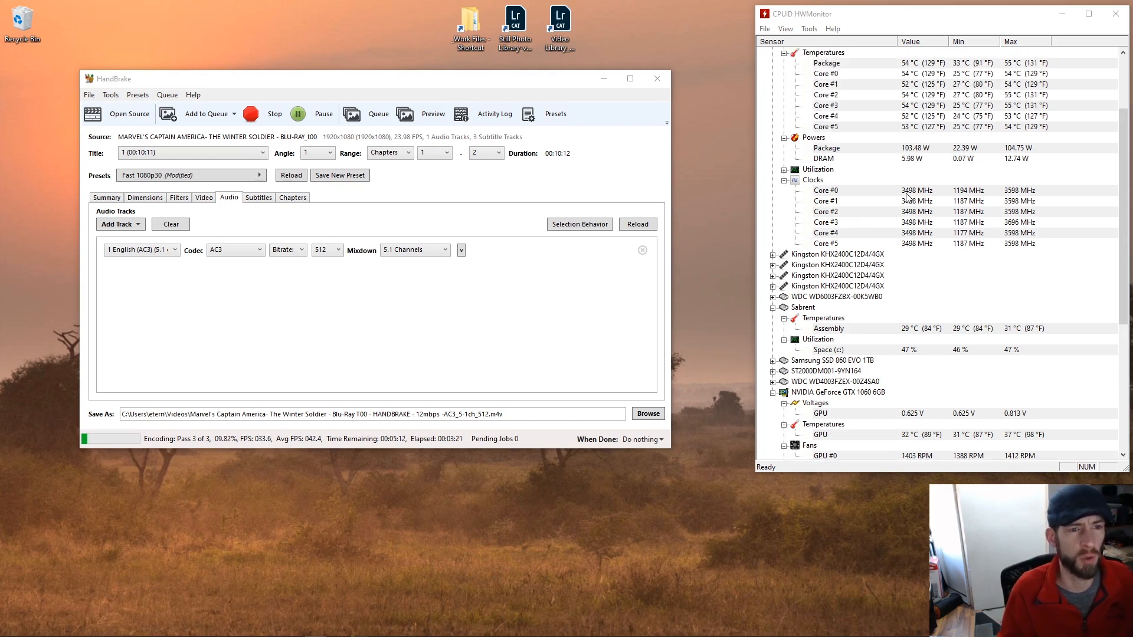
pyautogui.scroll(2, 907, 251)
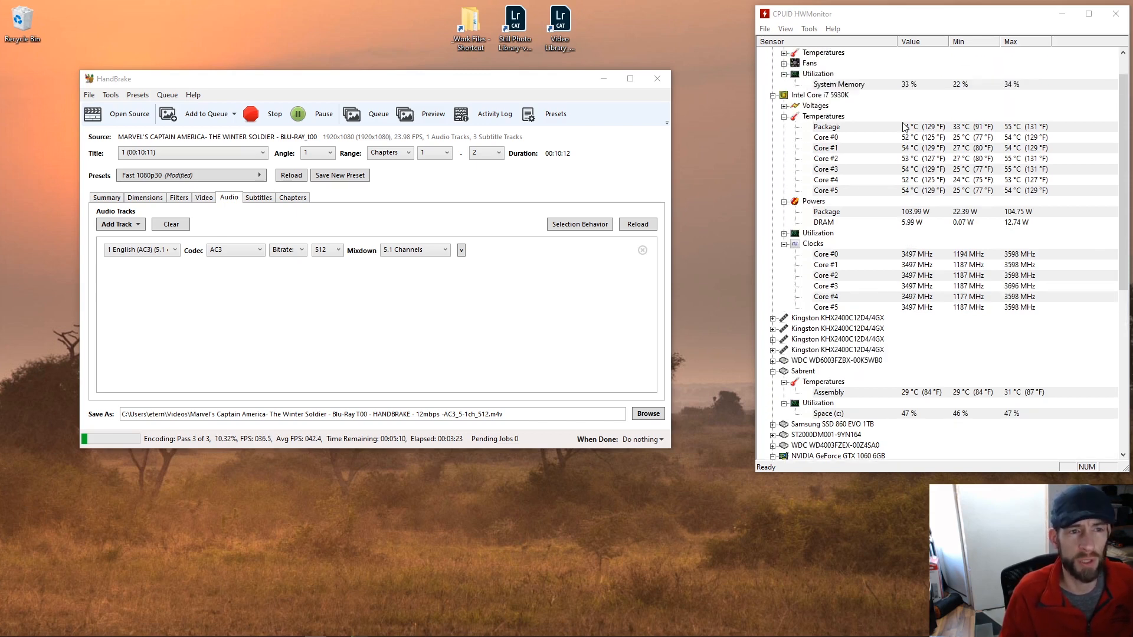
pyautogui.scroll(-1, 904, 125)
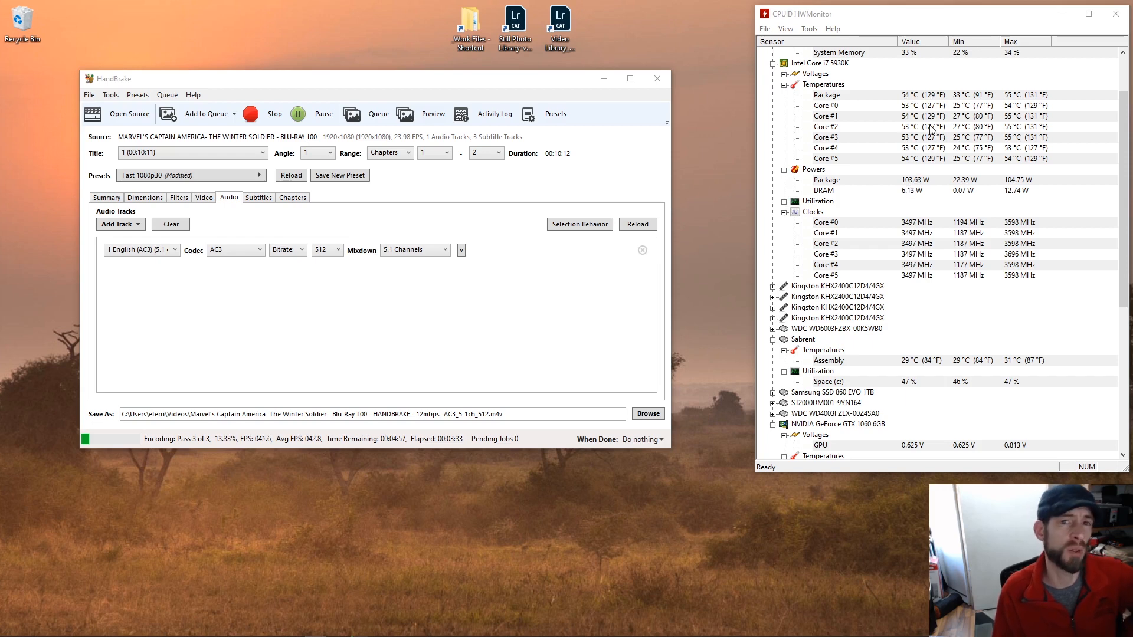
pyautogui.scroll(-2, 912, 216)
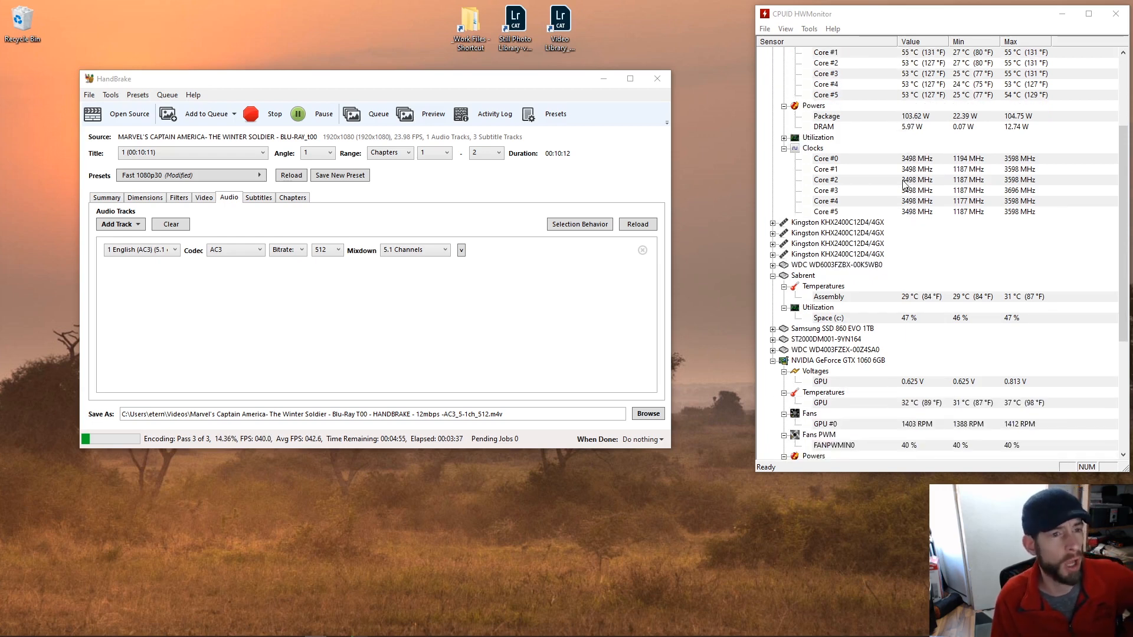
pyautogui.scroll(-1, 938, 180)
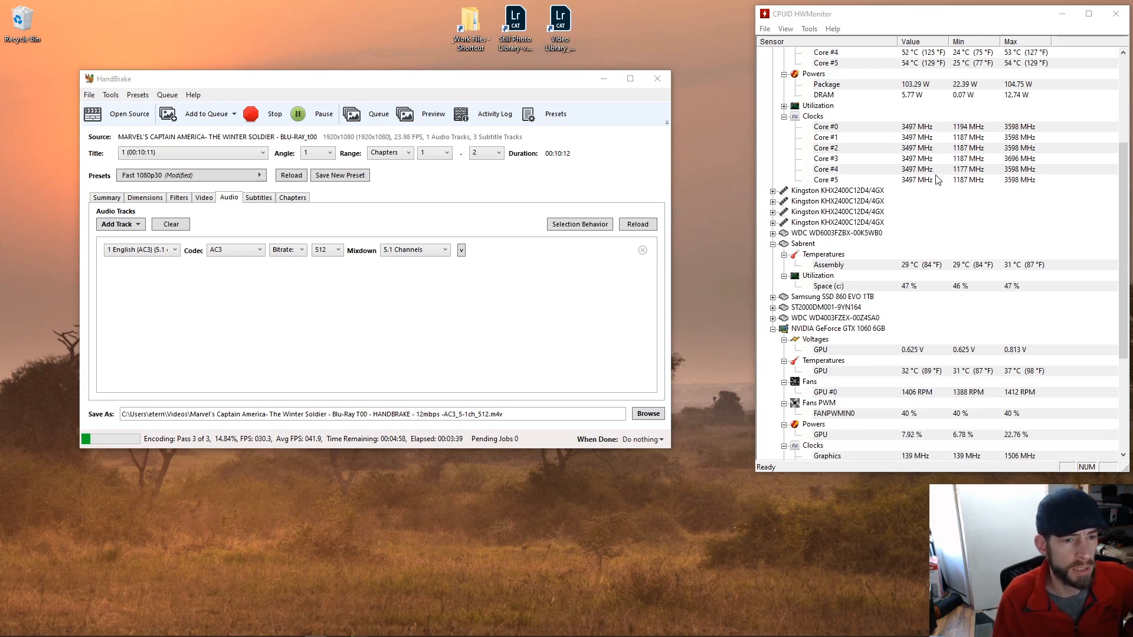
pyautogui.scroll(-5, 931, 236)
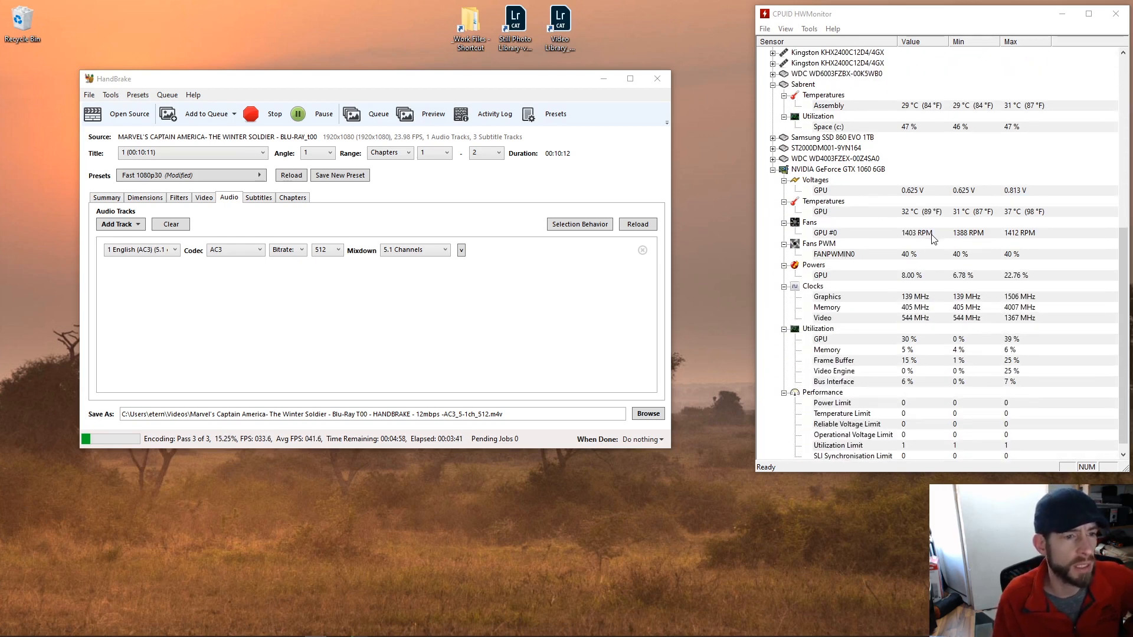
pyautogui.scroll(-1, 932, 238)
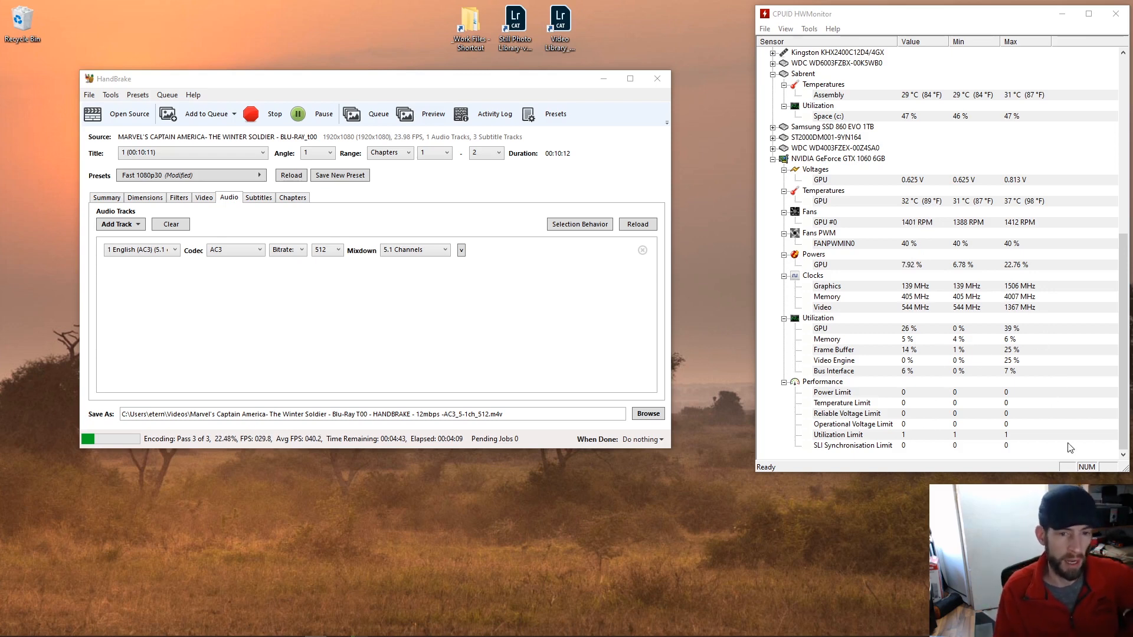
# Step: Extend the hardware monitor window down to the desktop's lower edge and examine the CPU, drive and GPU readings during the encode
pyautogui.moveTo(1046, 471); pyautogui.dragTo(1046, 630)
pyautogui.scroll(5, 961, 263)
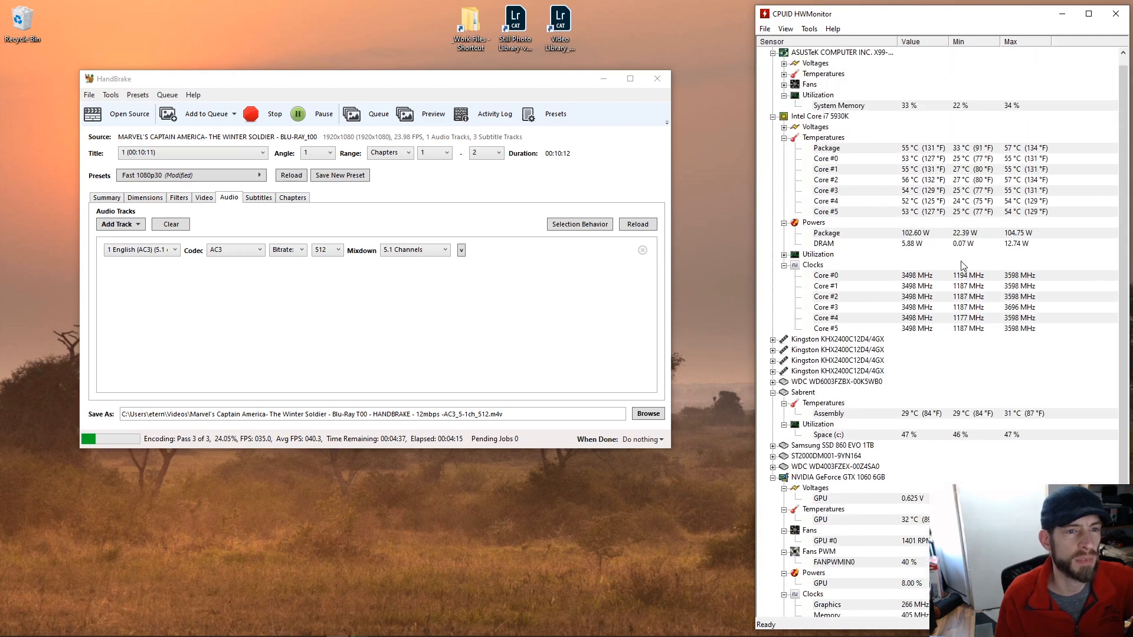
pyautogui.scroll(-5, 962, 269)
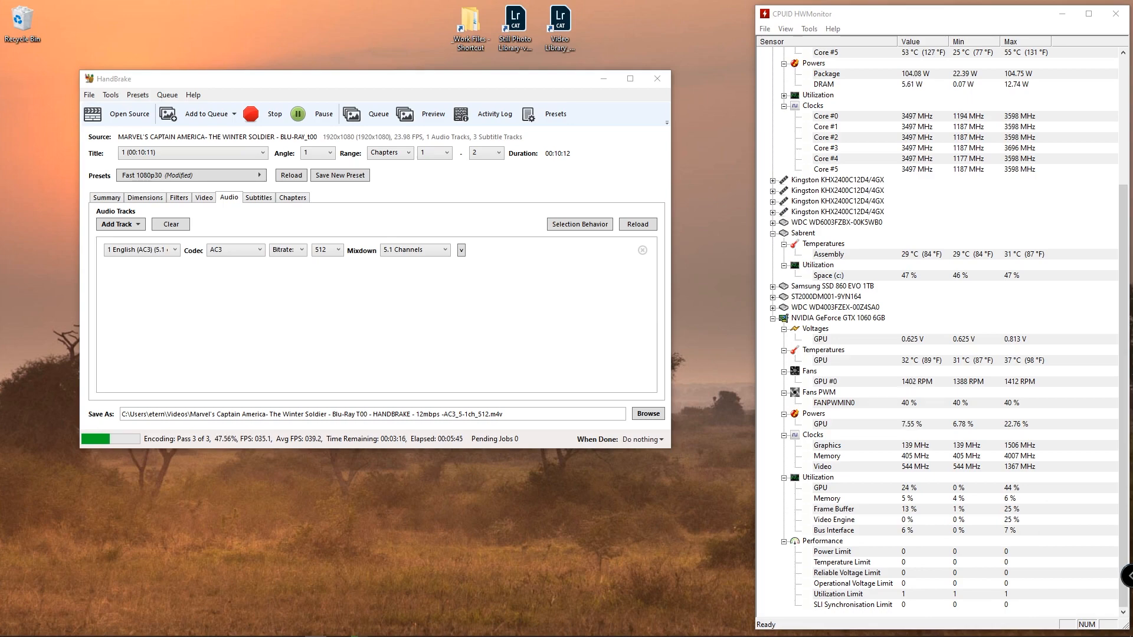
pyautogui.scroll(5, 773, 67)
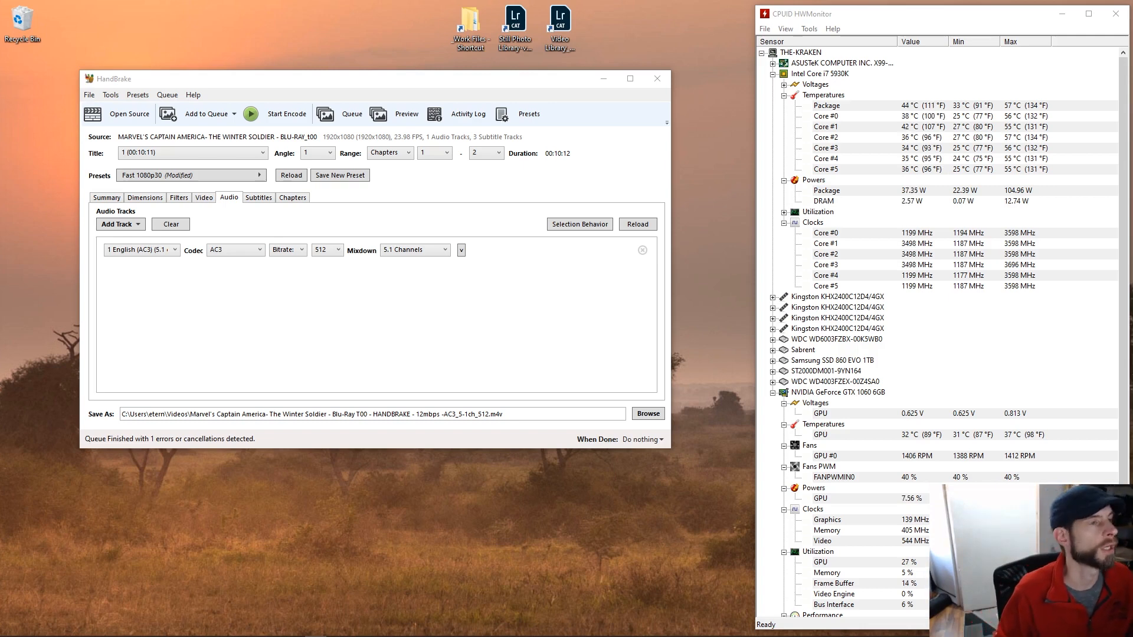
# Step: Switch to the CaptainAmerica Test folder in File Explorer and move its window to the other monitor
pyautogui.moveTo(8, 636)
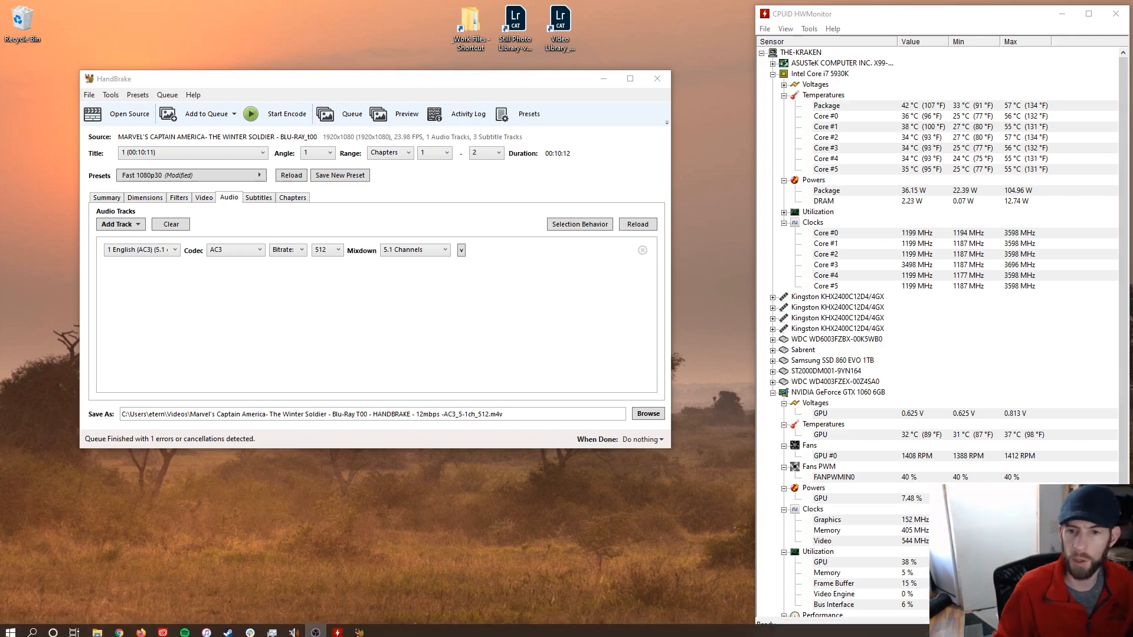
pyautogui.hotkey('alt', 'Tab')
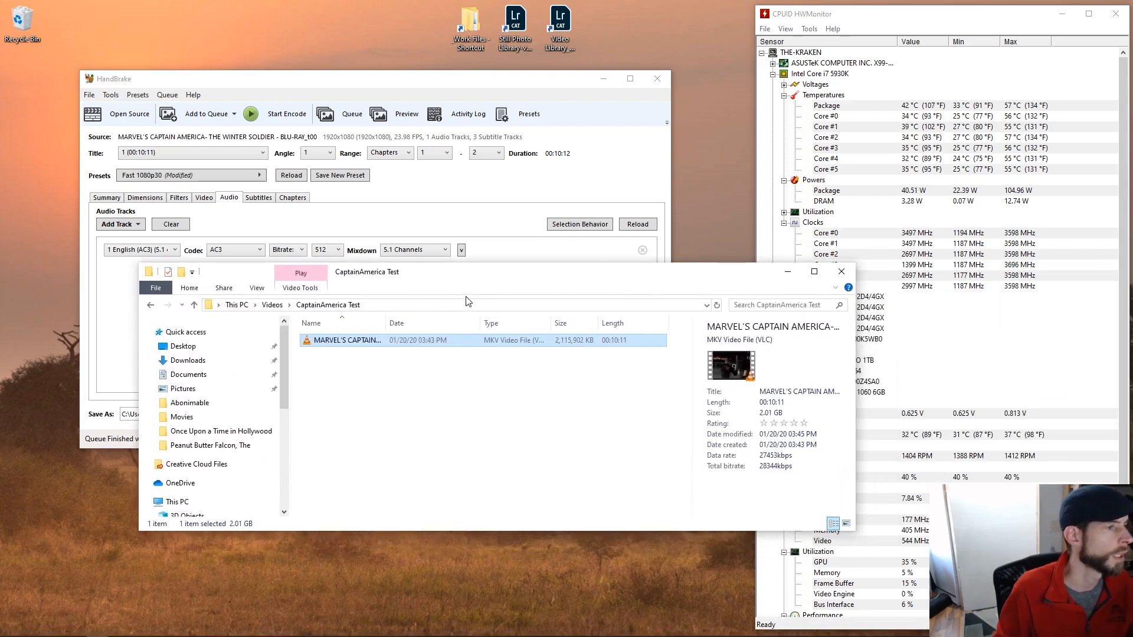
pyautogui.moveTo(476, 277); pyautogui.dragTo(1132, 177)
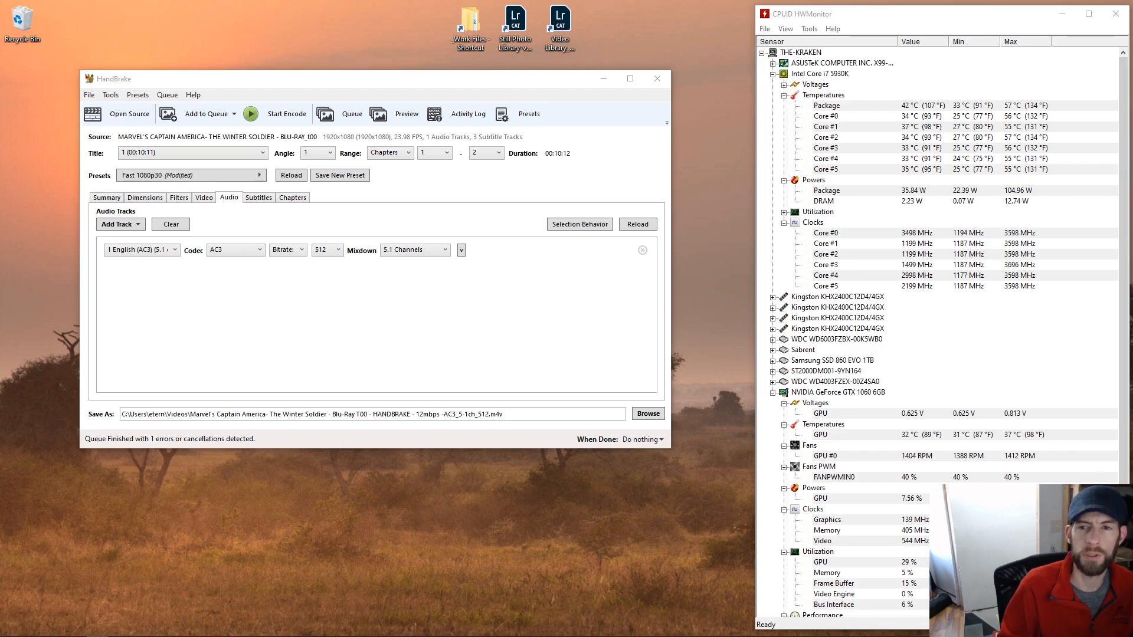
# Step: Return to the CaptainAmerica Test folder, widen the Name column and check the details of the encoded M4V file
pyautogui.hotkey('alt', 'Tab')
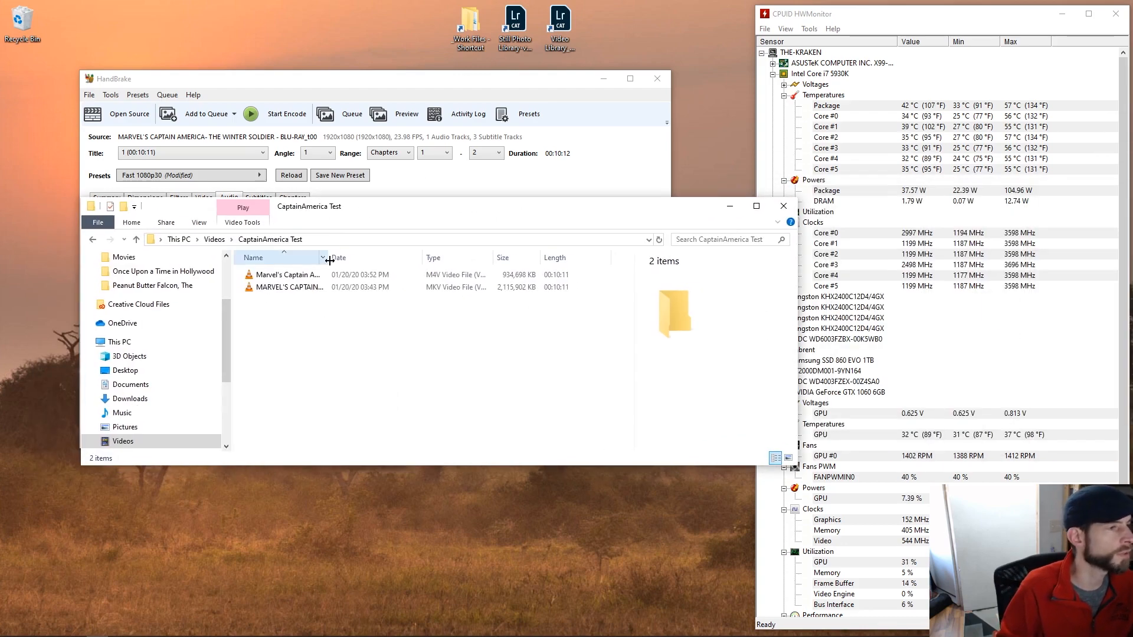
pyautogui.moveTo(329, 261); pyautogui.dragTo(357, 249)
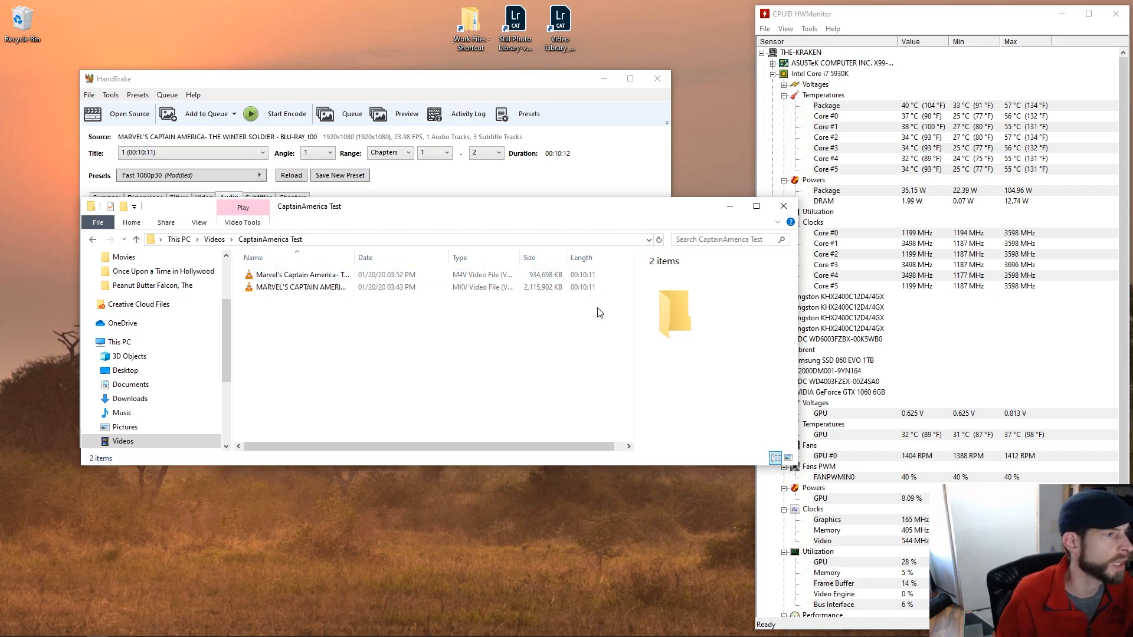
pyautogui.click(290, 274)
pyautogui.rightClick(289, 273)
pyautogui.click(306, 257)
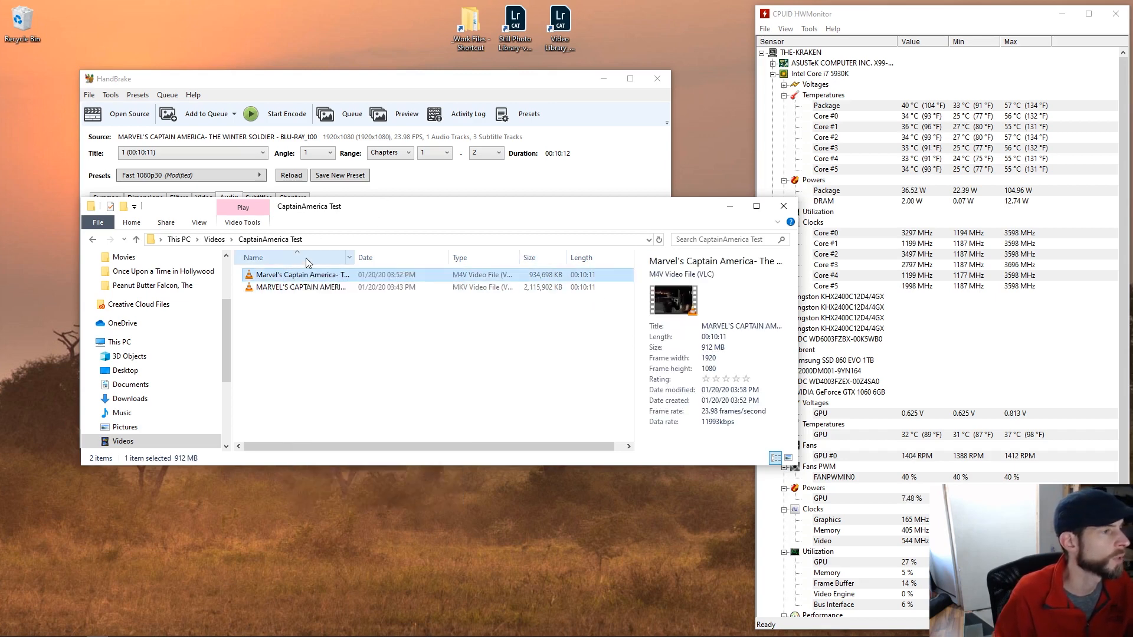
# Step: Open the encoded M4V file in VLC media player, making it the default for .m4v files, and pause playback
pyautogui.doubleClick(286, 275)
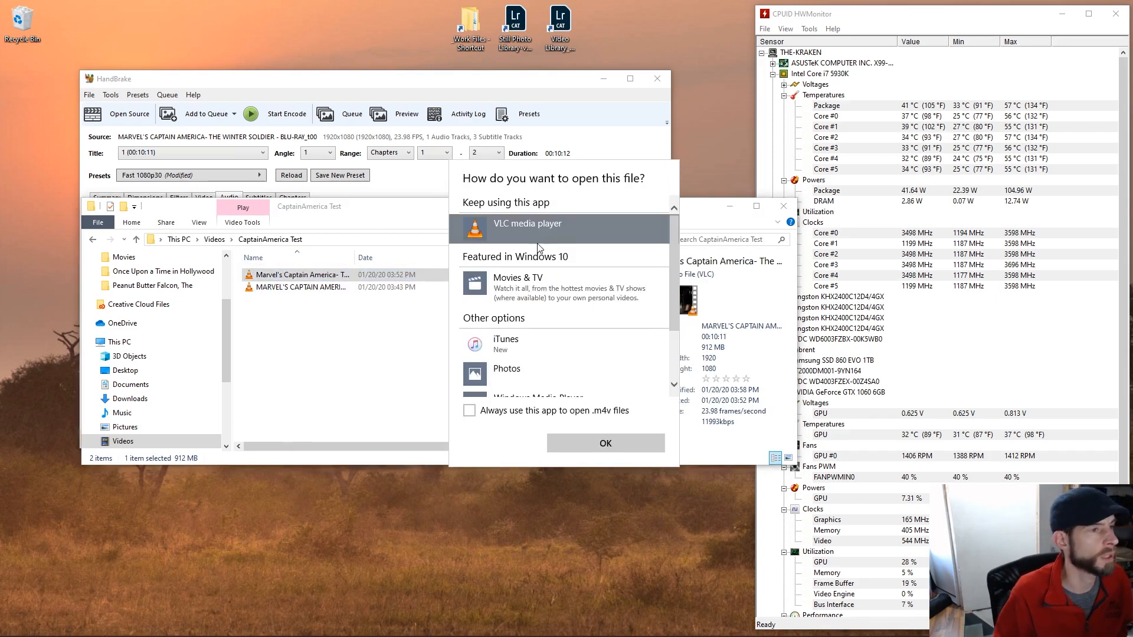
pyautogui.click(543, 414)
pyautogui.click(577, 440)
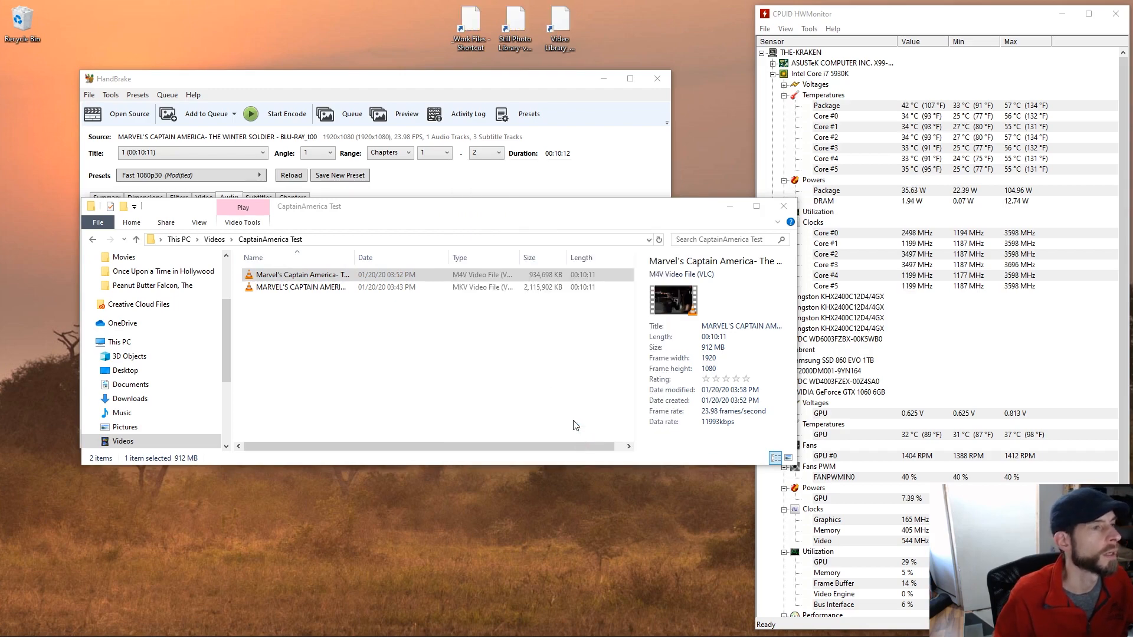
pyautogui.press('space')
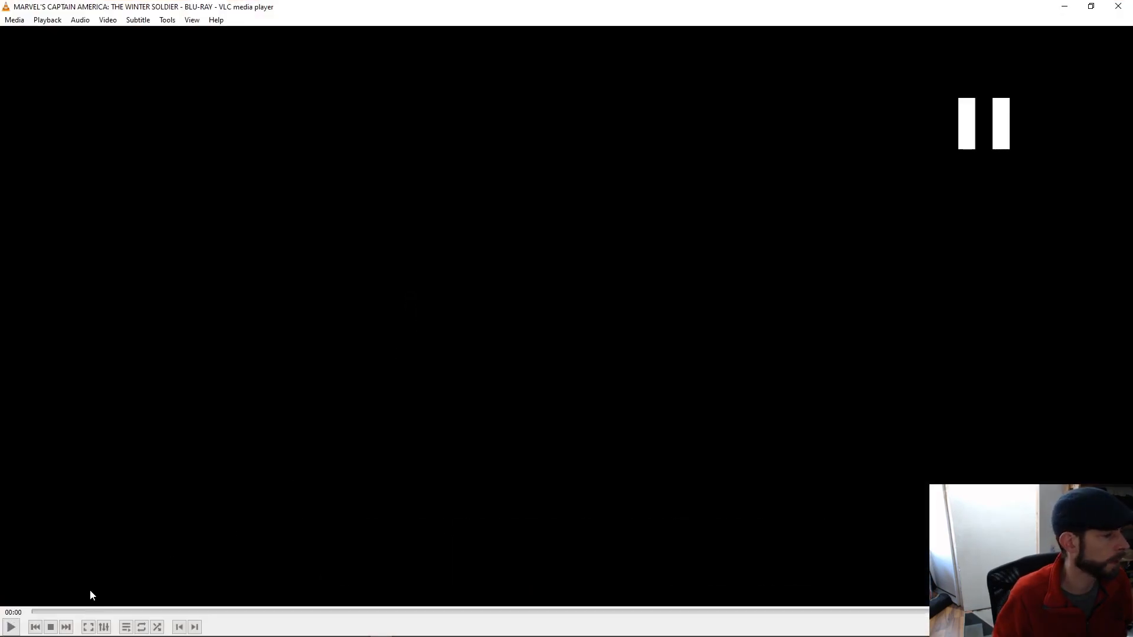
# Step: Check the encoded video's picture quality at several points from 00:37 to 07:53, and close the player
pyautogui.click(96, 611)
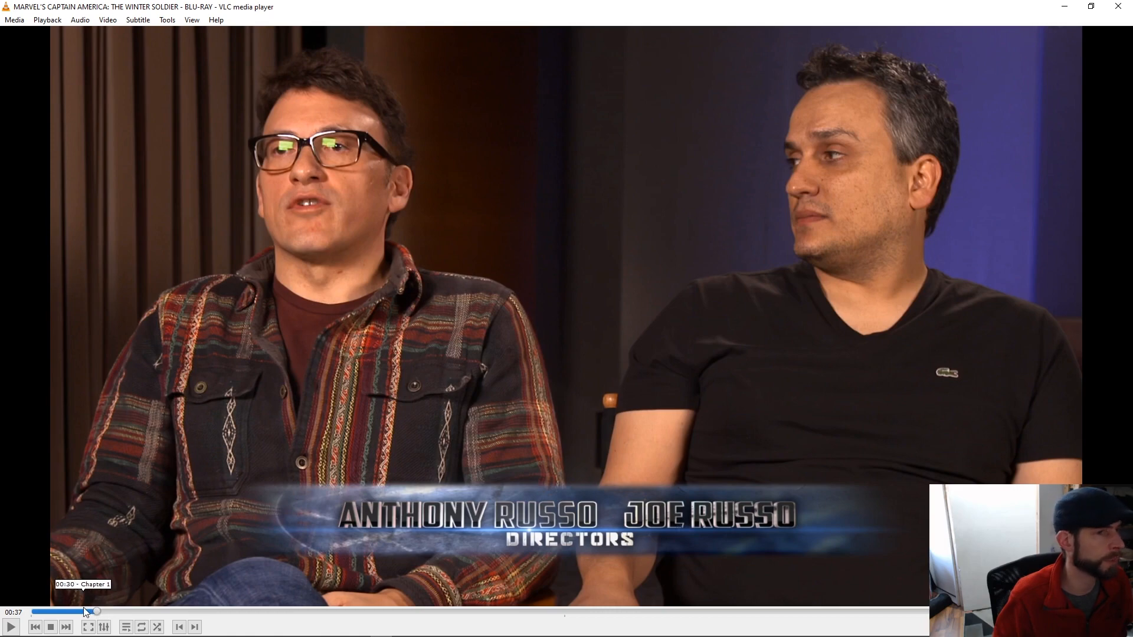
pyautogui.click(131, 611)
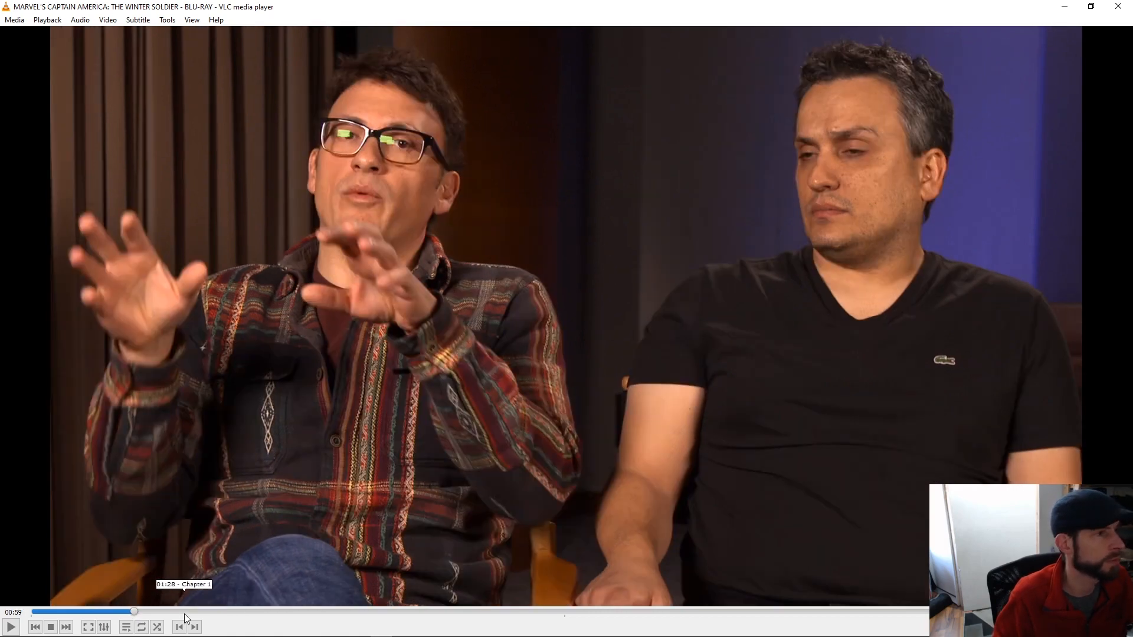
pyautogui.click(184, 613)
pyautogui.click(375, 612)
pyautogui.click(698, 611)
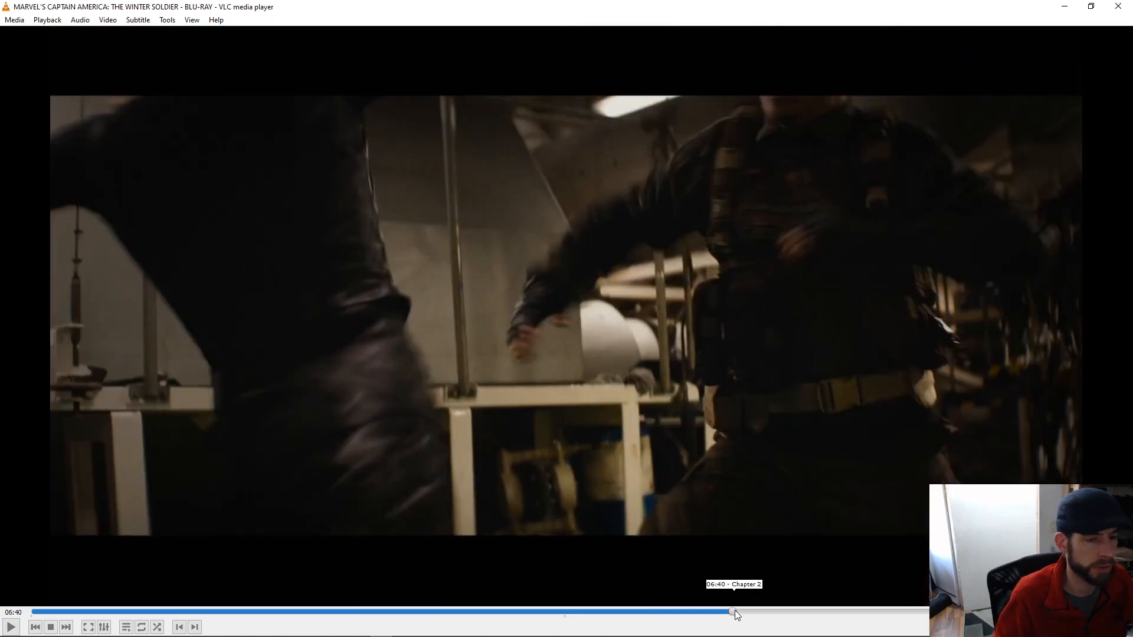
pyautogui.click(733, 611)
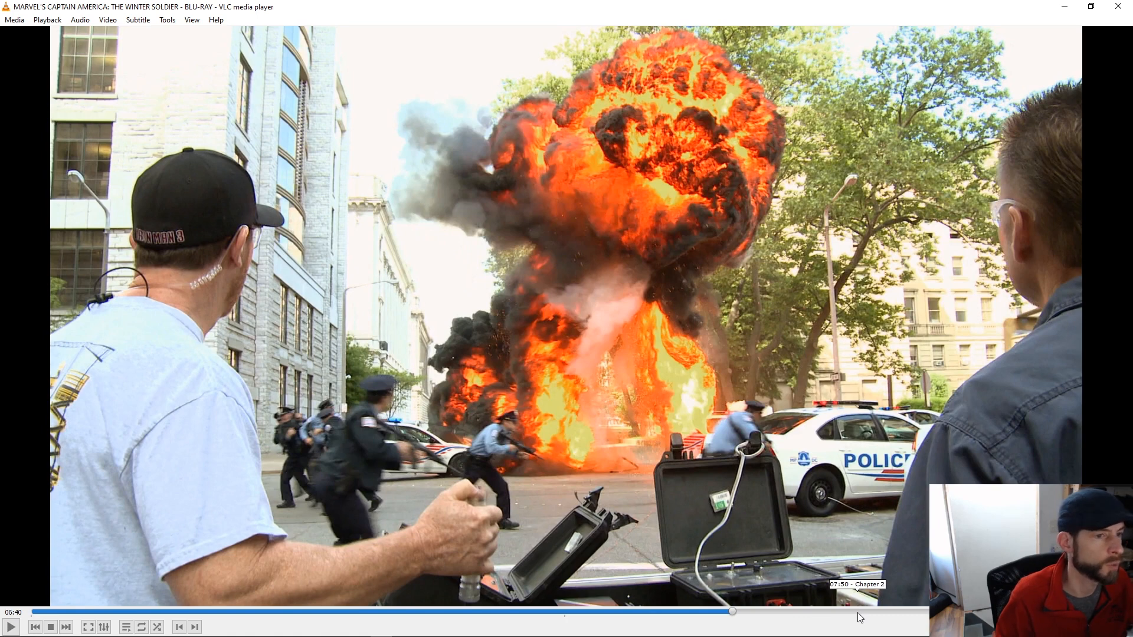
pyautogui.click(861, 611)
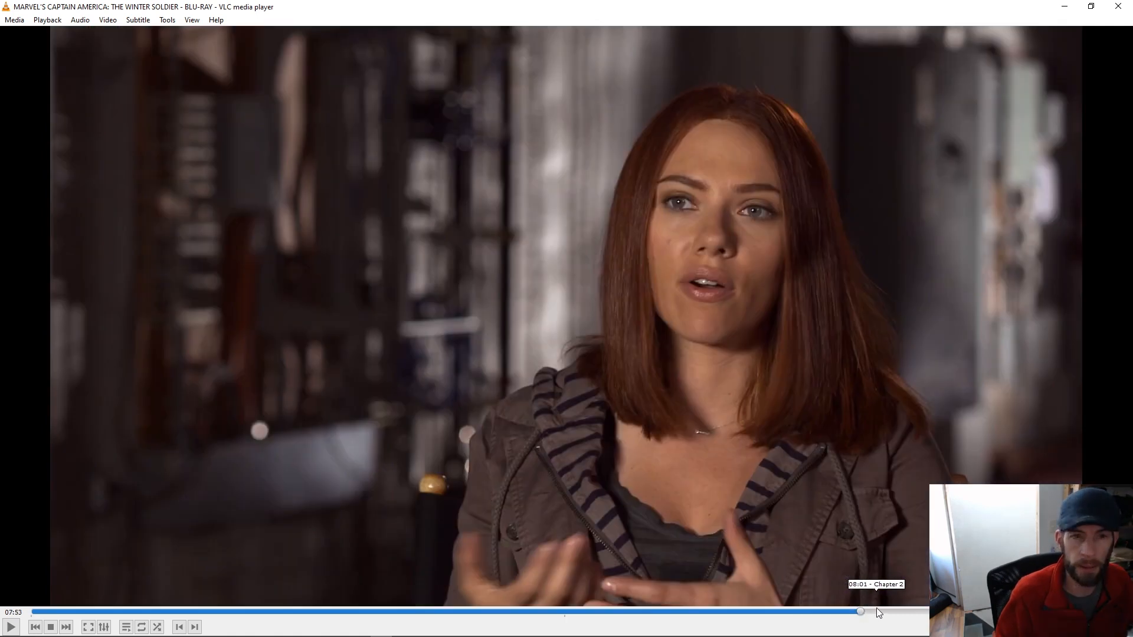
pyautogui.click(1118, 5)
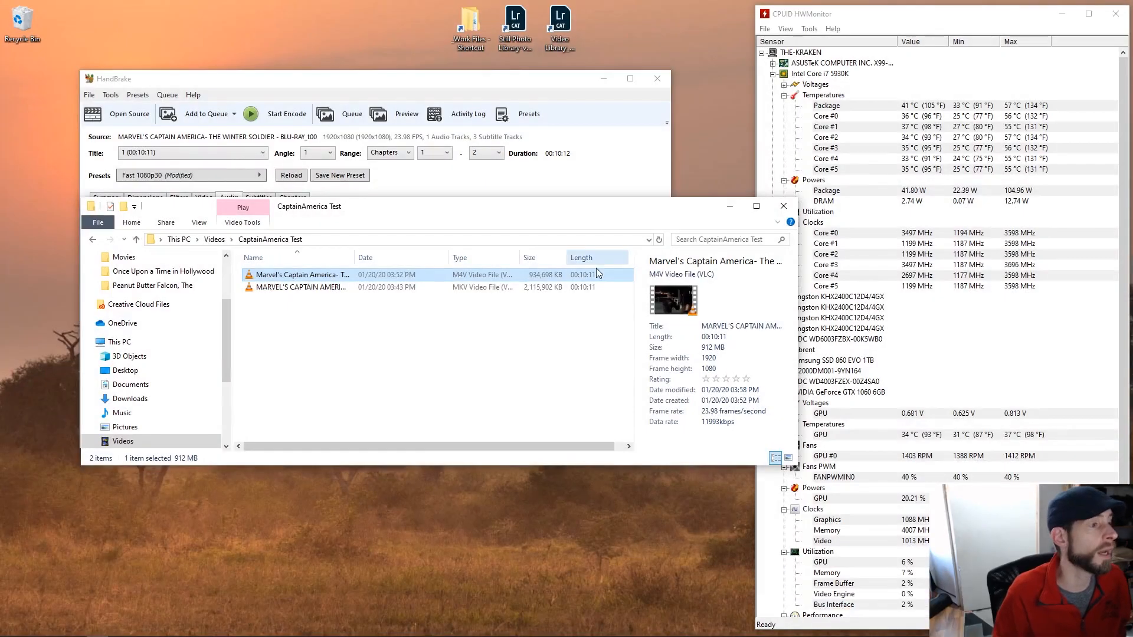
# Step: Move the File Explorer and HandBrake windows off this desktop onto the other monitor
pyautogui.moveTo(503, 211); pyautogui.dragTo(1132, 200)
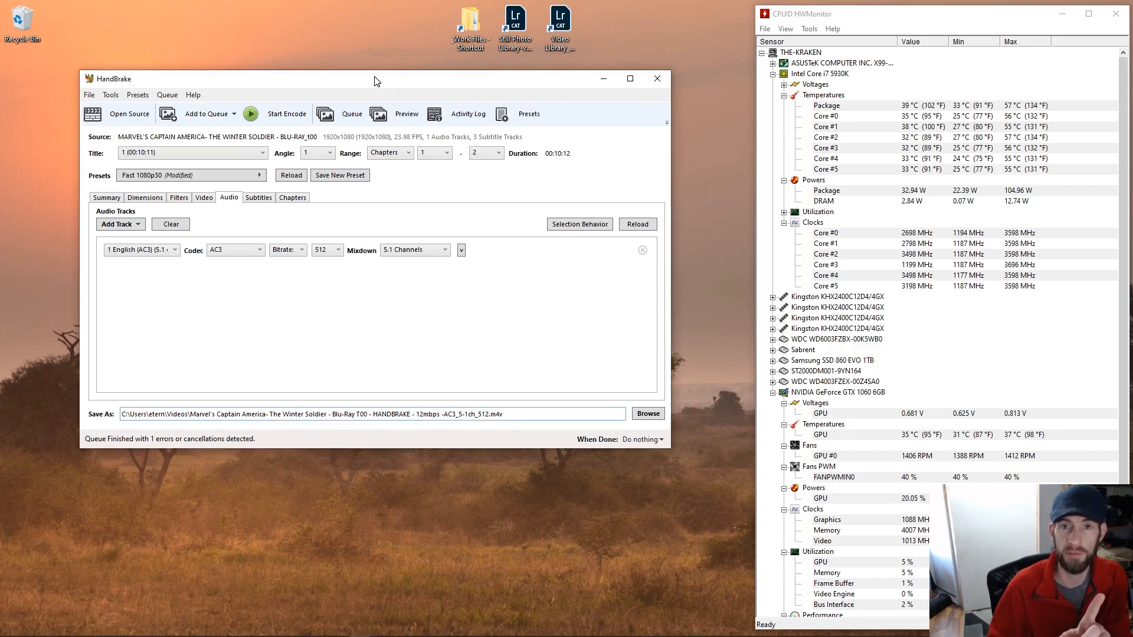
pyautogui.moveTo(375, 80); pyautogui.dragTo(1132, 78)
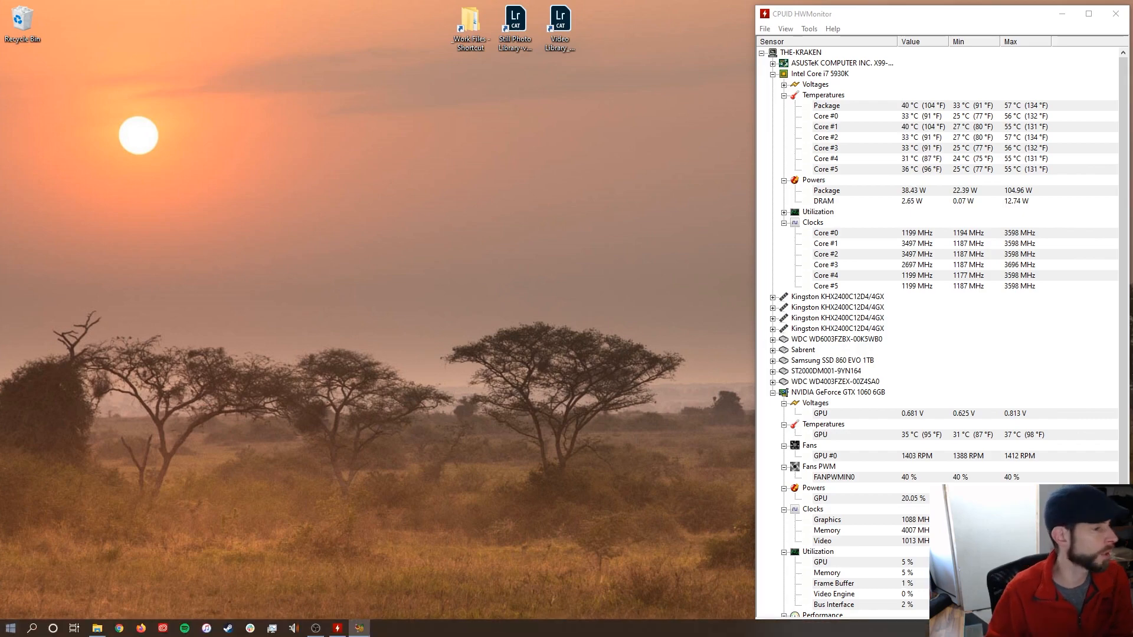
# Step: Start Adobe Media Encoder 2020 and fit its window into the free space beside the hardware monitor
pyautogui.click(10, 628)
pyautogui.write('media')
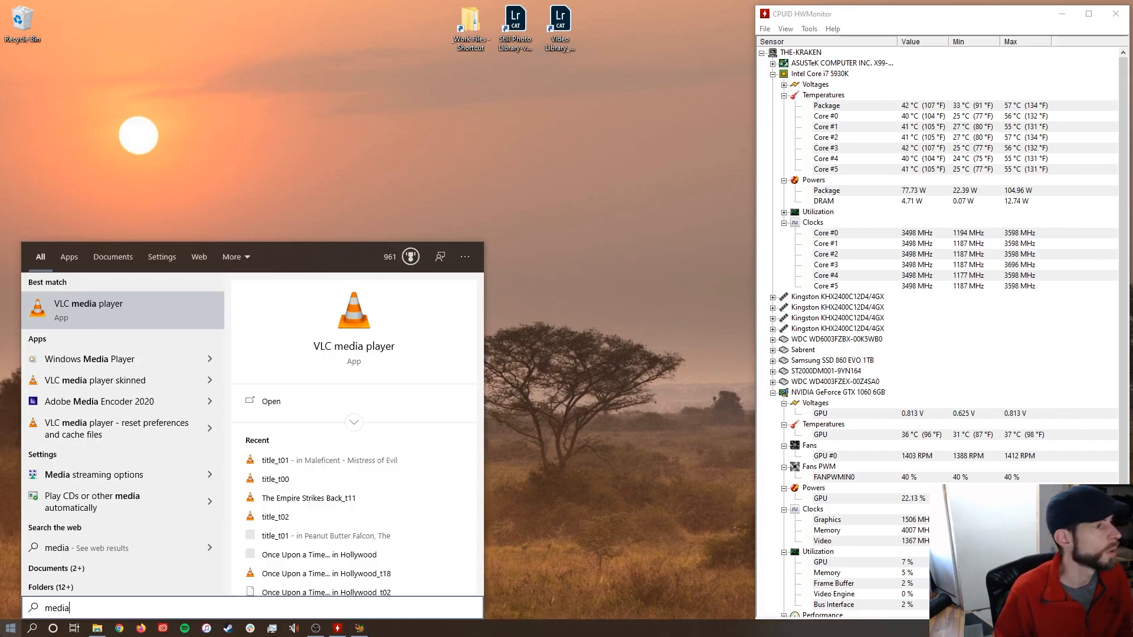
pyautogui.click(68, 398)
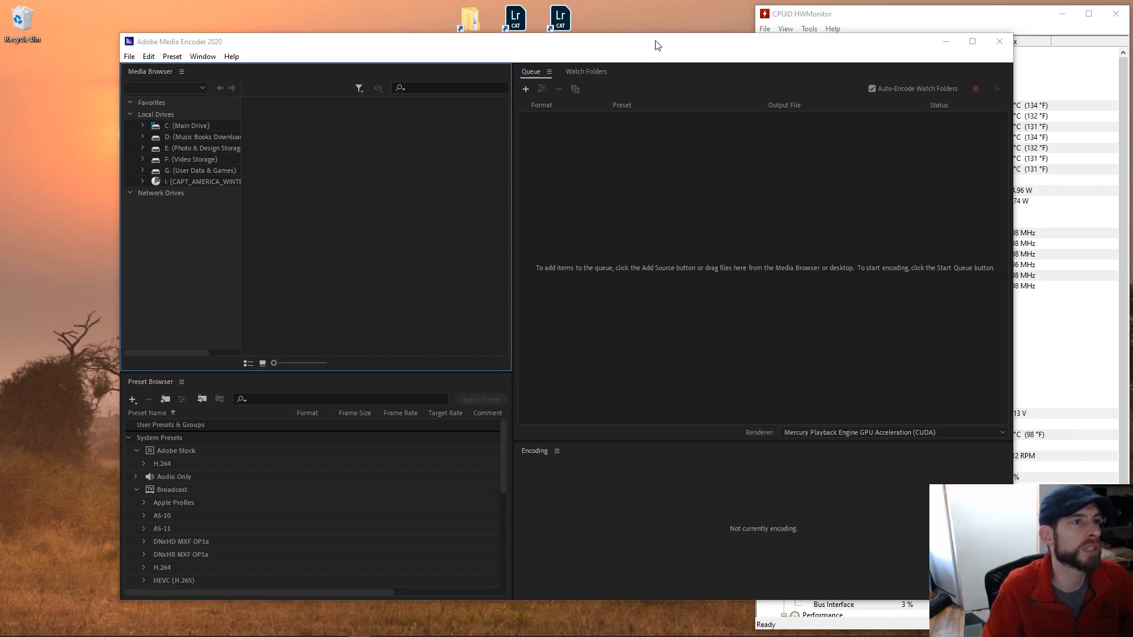
pyautogui.moveTo(658, 44); pyautogui.dragTo(544, 14)
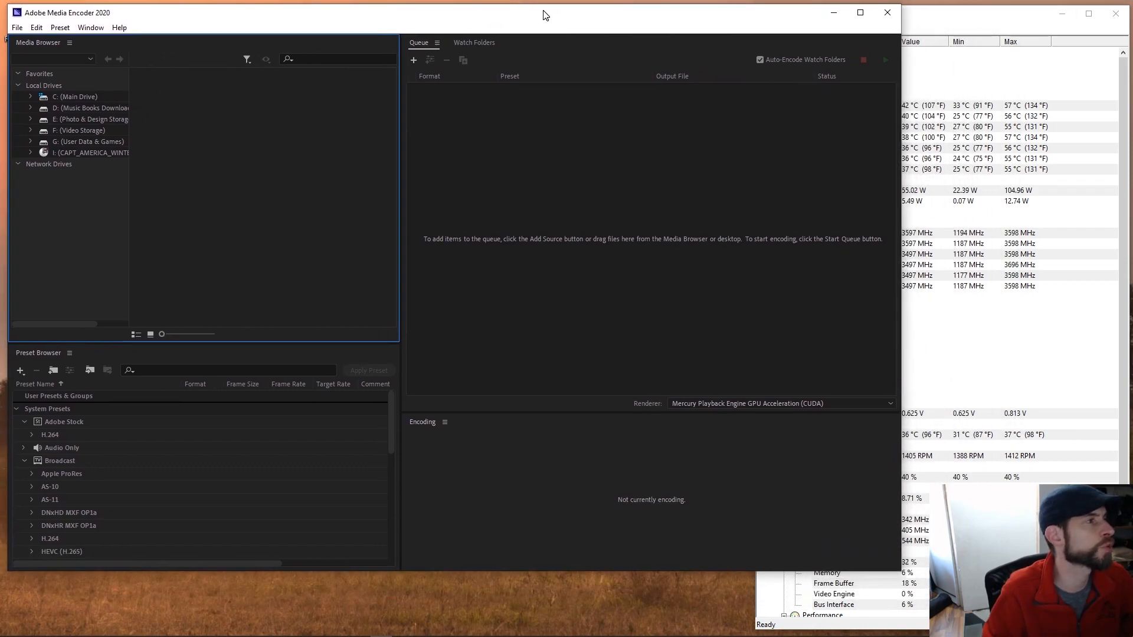
pyautogui.moveTo(899, 571); pyautogui.dragTo(755, 628)
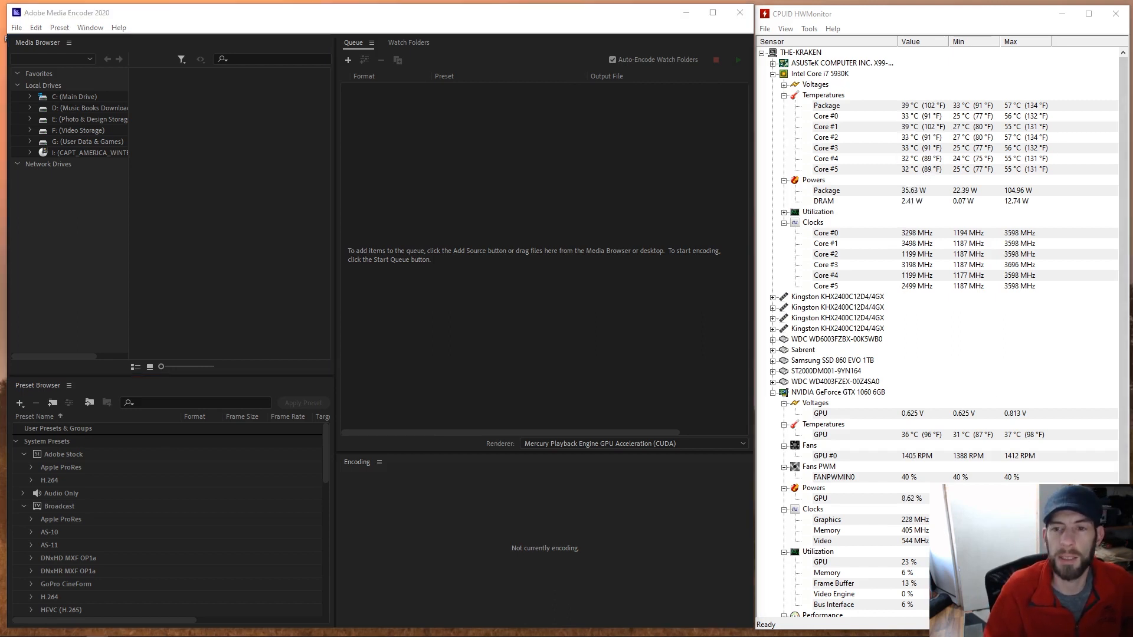
# Step: Try to import the ripped Captain America MKV into Adobe Media Encoder, dismiss the import dialog and close the program
pyautogui.moveTo(1132, 236); pyautogui.dragTo(472, 166)
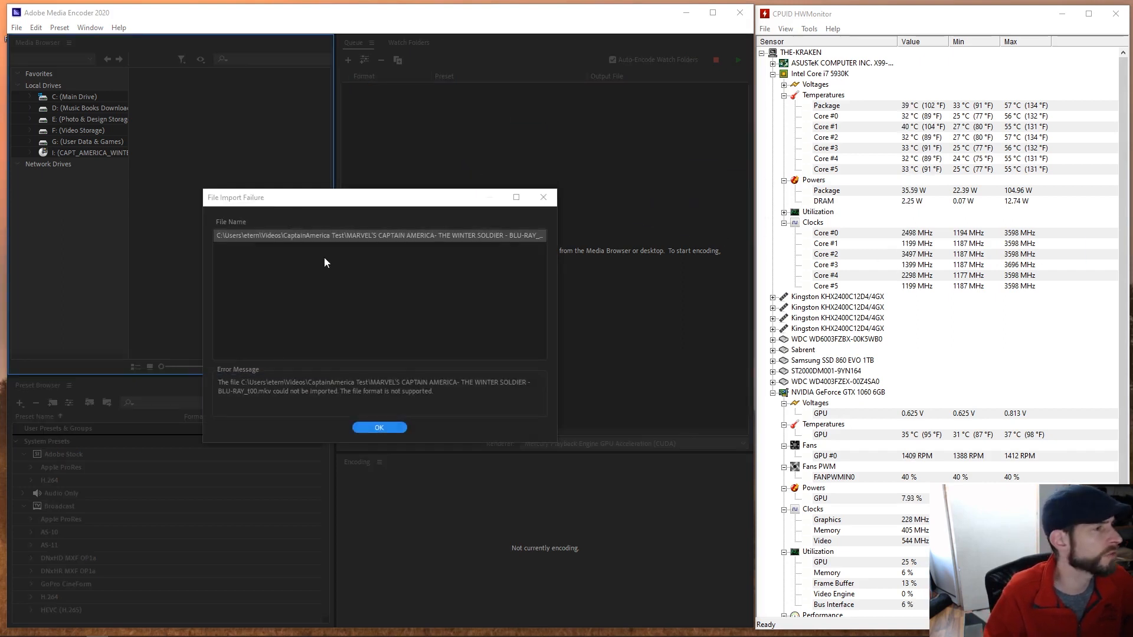
pyautogui.click(331, 203)
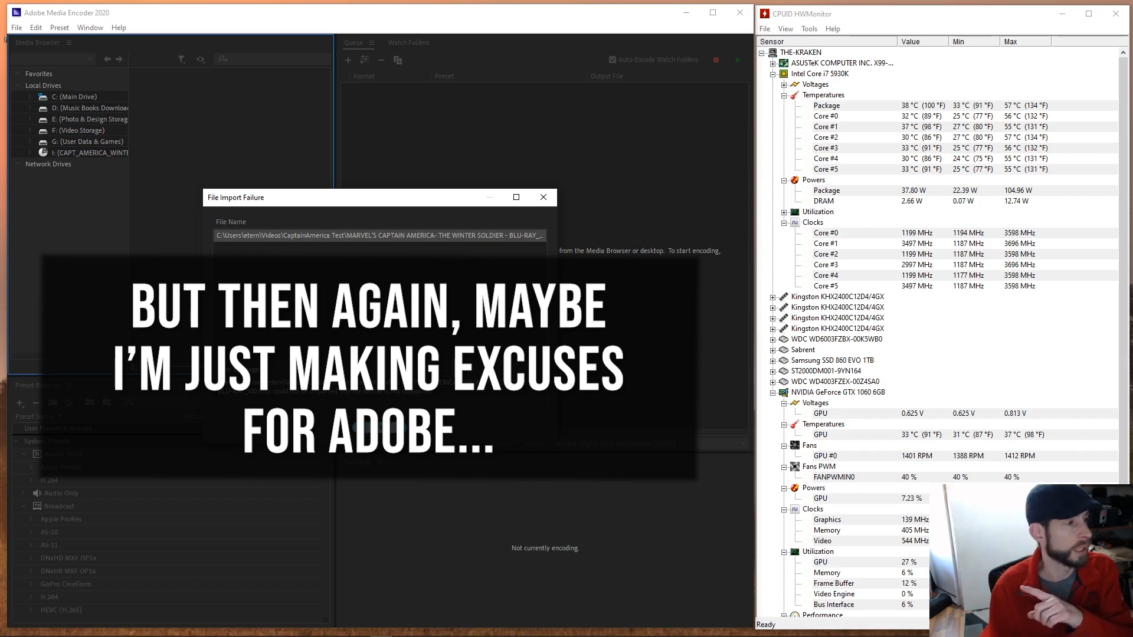
pyautogui.press('Return')
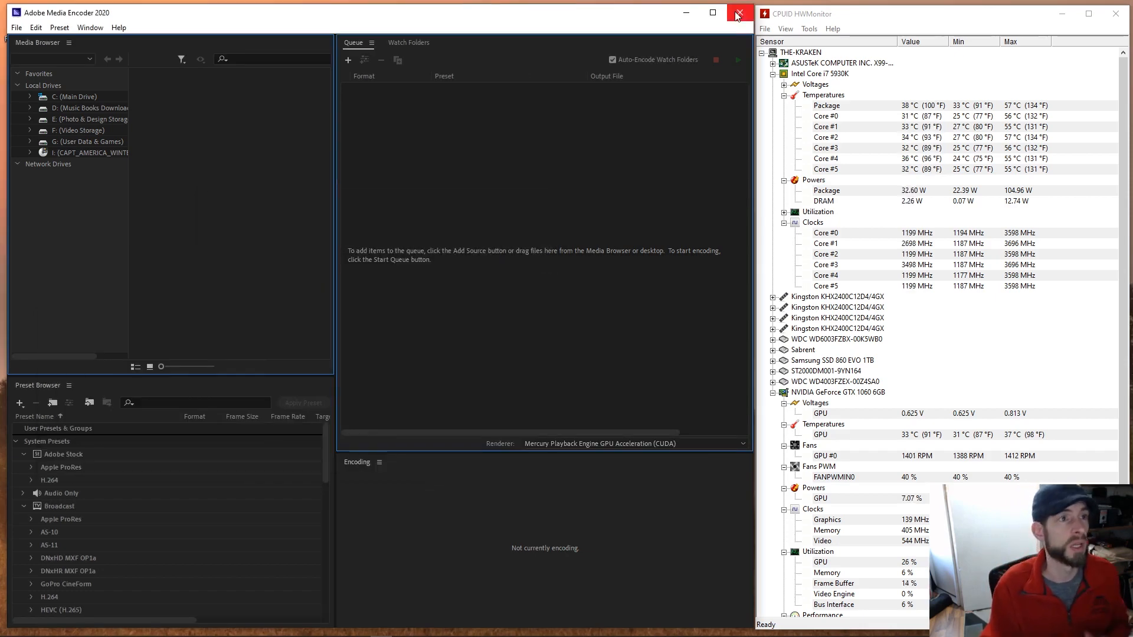
pyautogui.click(737, 14)
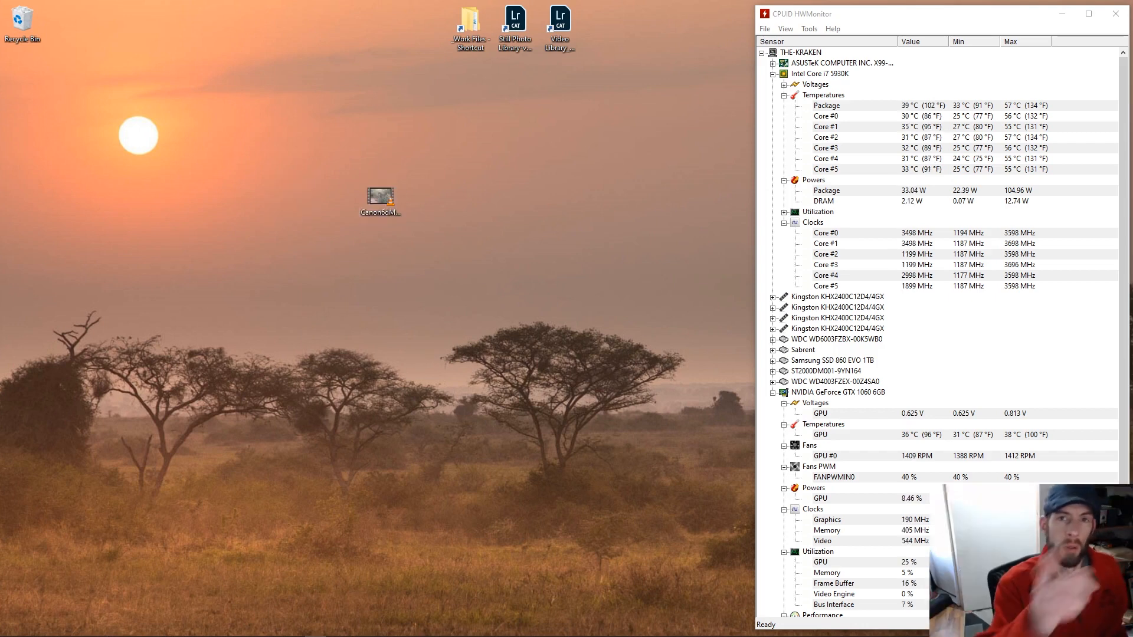
# Step: Play the desktop clip Canon6dMVI_1703.MOV in VLC media player, skip ahead through the elephant footage, and close the player
pyautogui.doubleClick(375, 199)
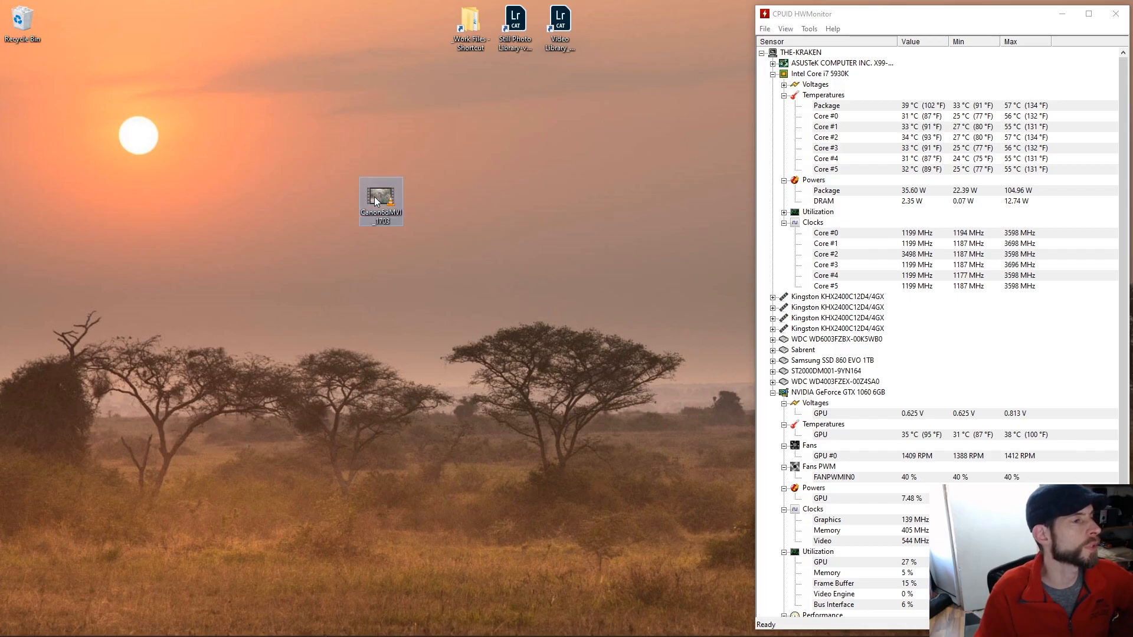
pyautogui.scroll(-5, 303, 376)
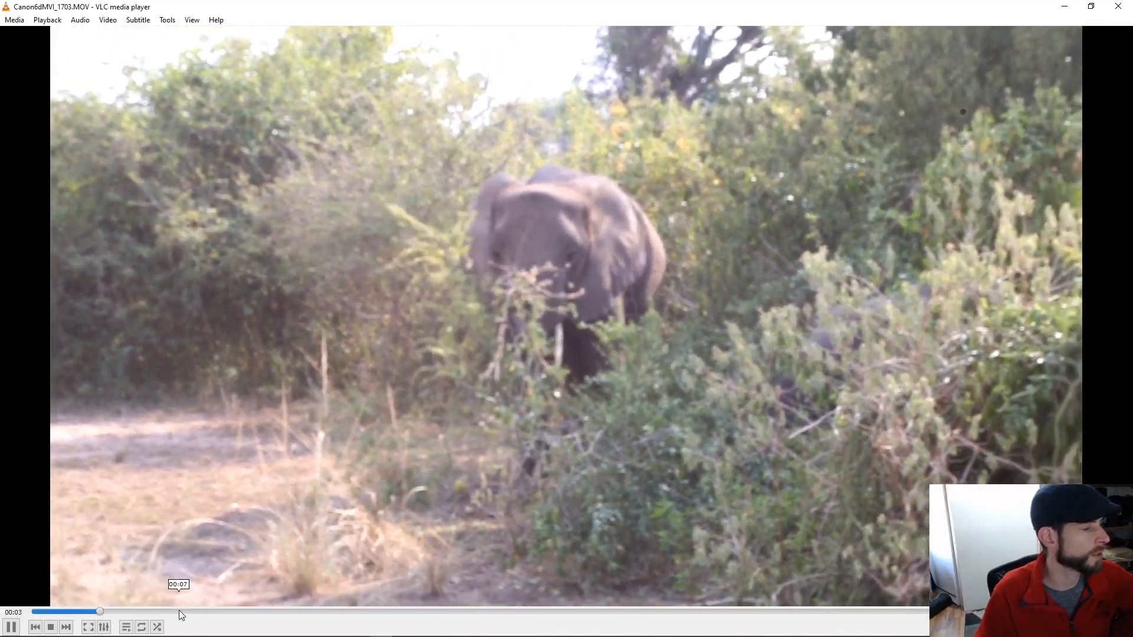
pyautogui.click(179, 610)
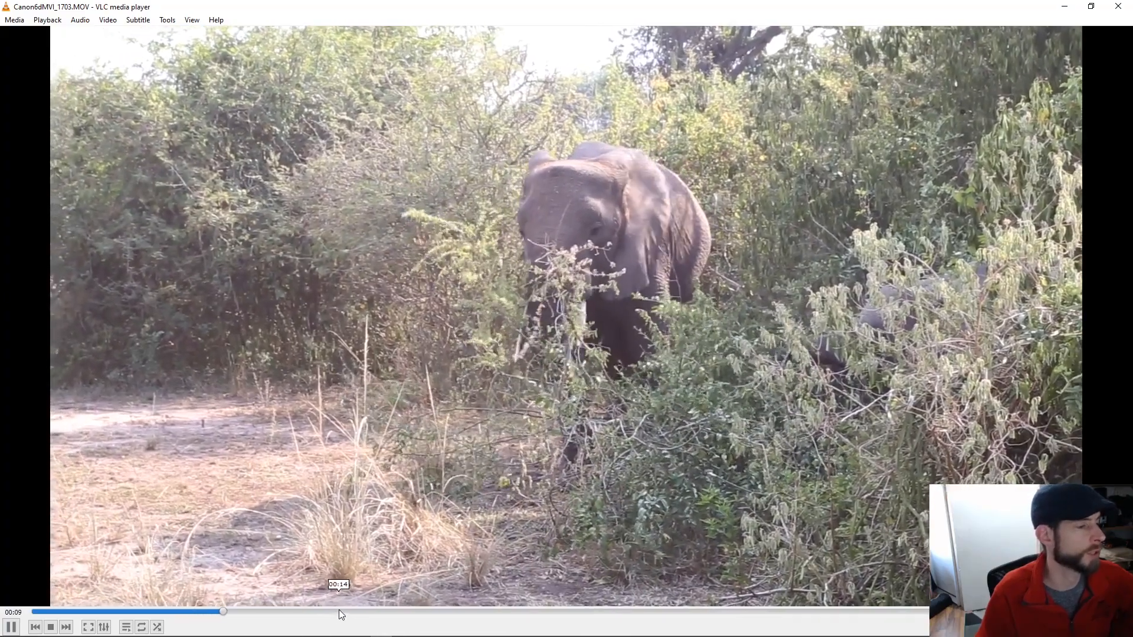
pyautogui.click(339, 611)
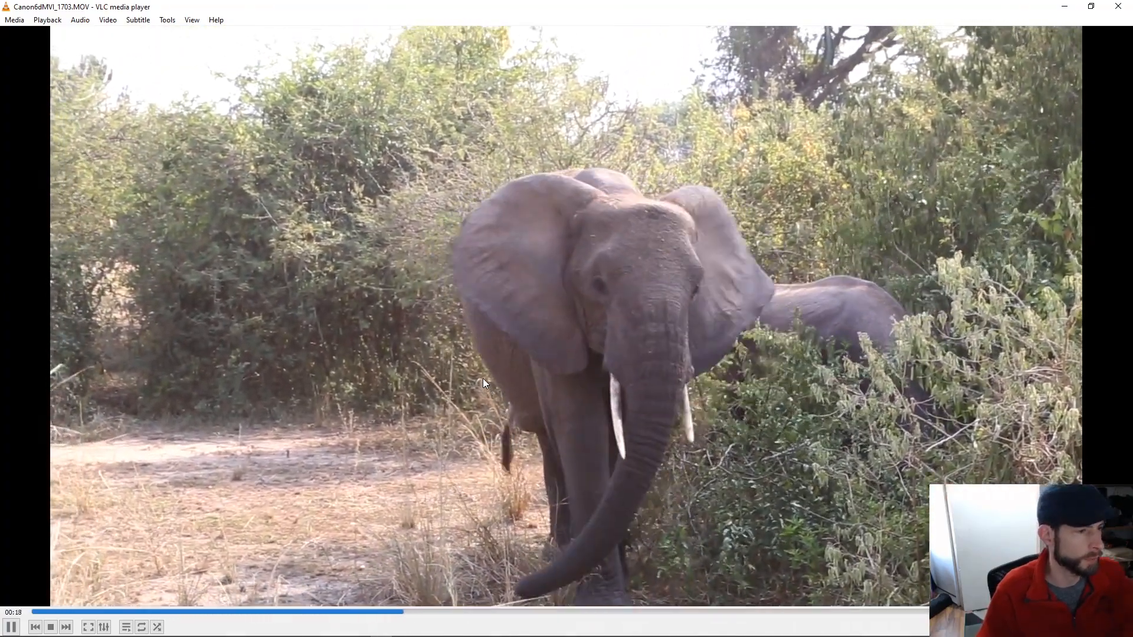
pyautogui.click(483, 378)
pyautogui.click(1120, 8)
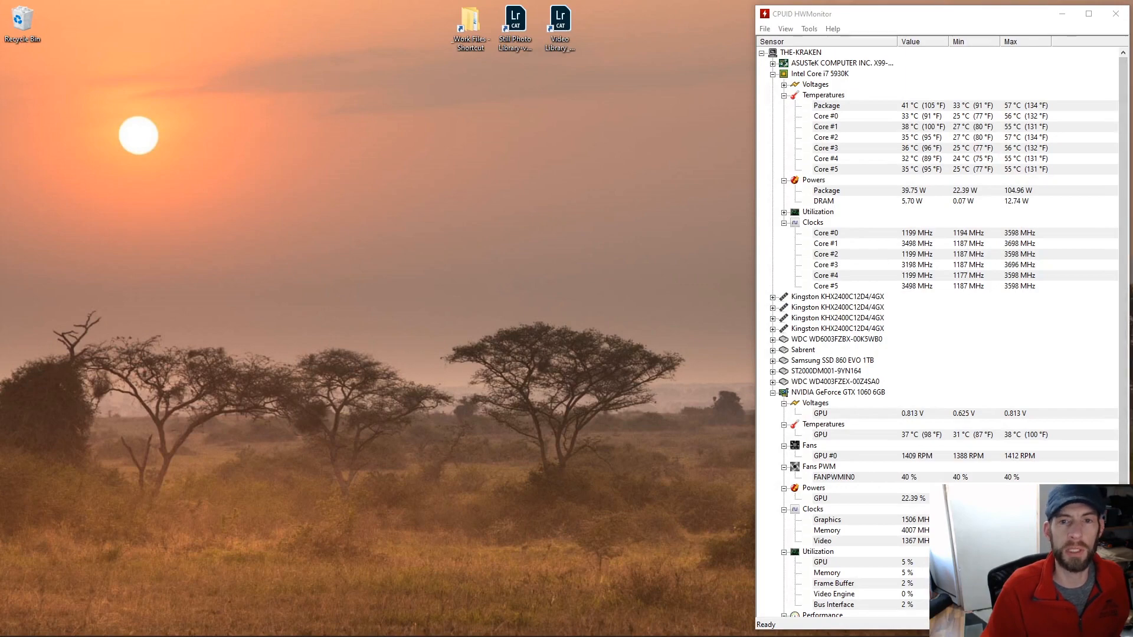
# Step: Bring the HandBrake window back onto this desktop and set the average video bitrate to 10000 kbps
pyautogui.moveTo(1132, 213); pyautogui.dragTo(181, 104)
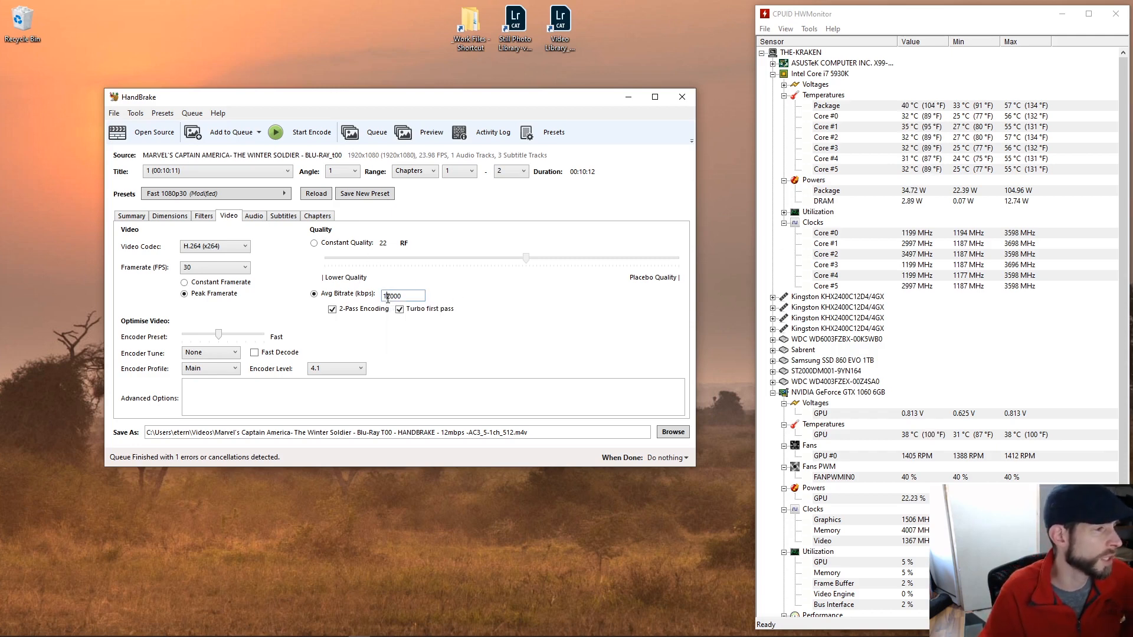
pyautogui.moveTo(389, 299); pyautogui.dragTo(393, 298)
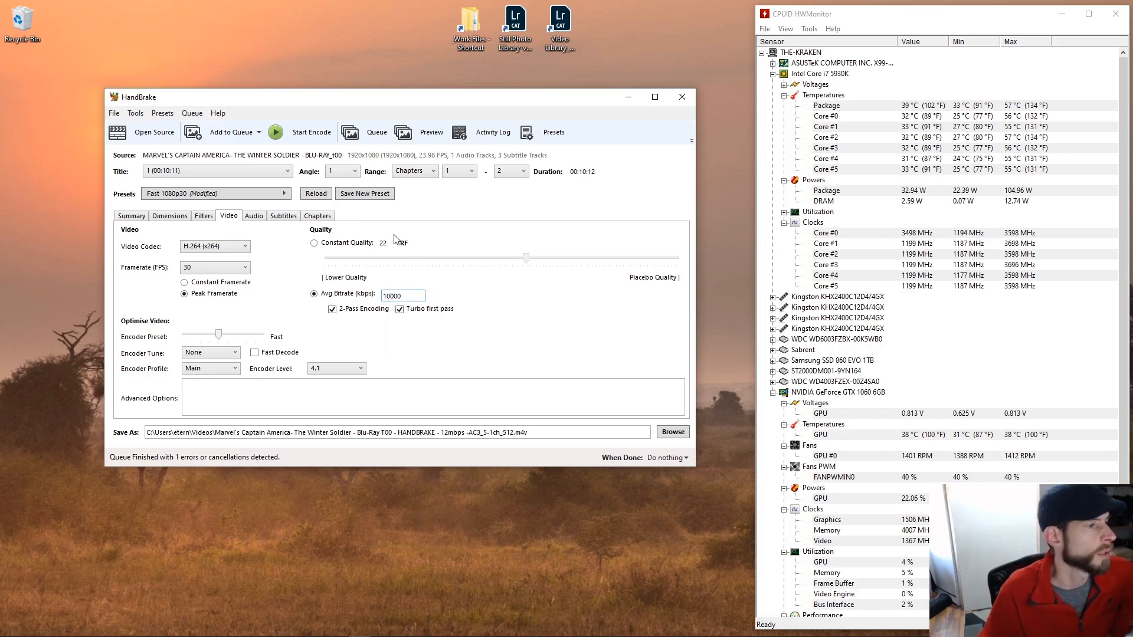
# Step: Load Canon6dMVI_1703 as the source video and set the output to Canon6dmvi 1703-HANDBRAKE on the Desktop
pyautogui.click(160, 142)
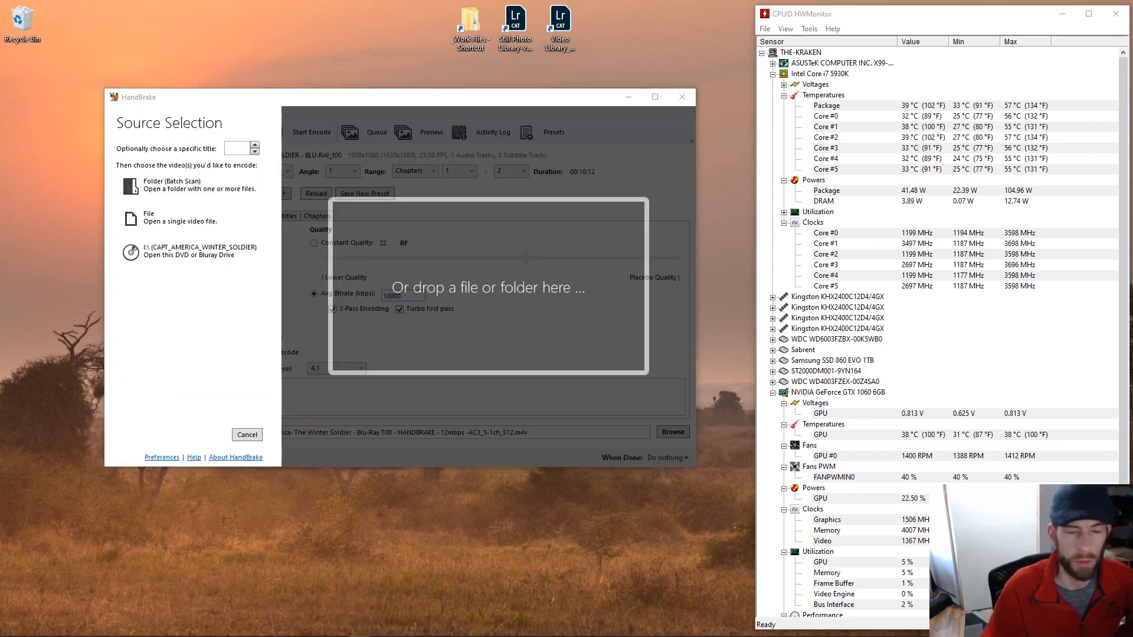
pyautogui.click(416, 281)
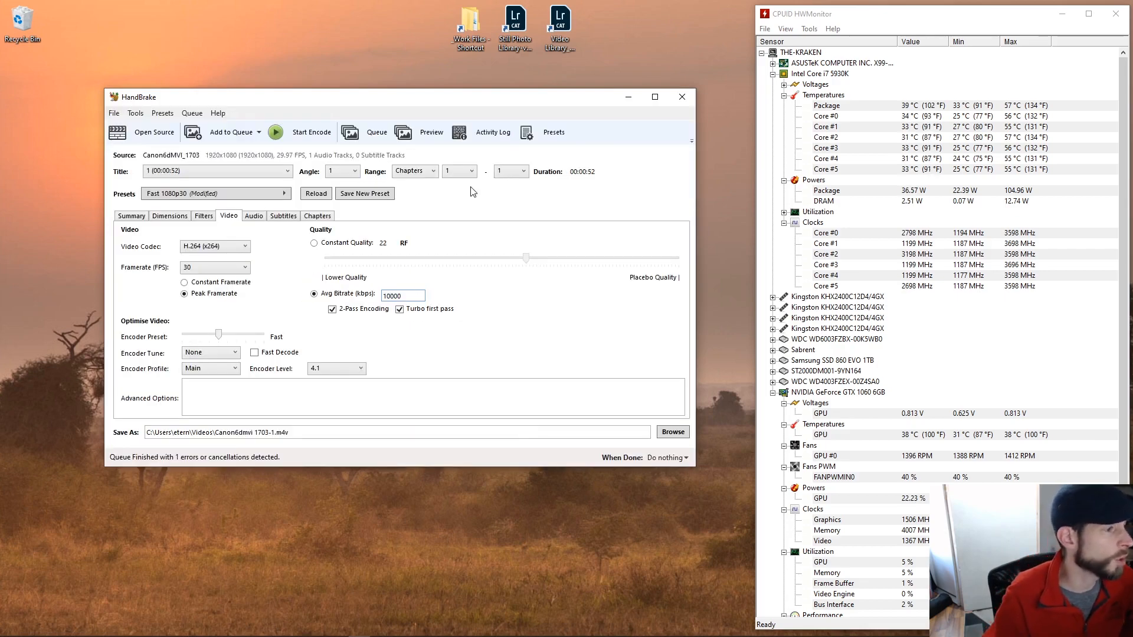
pyautogui.click(672, 432)
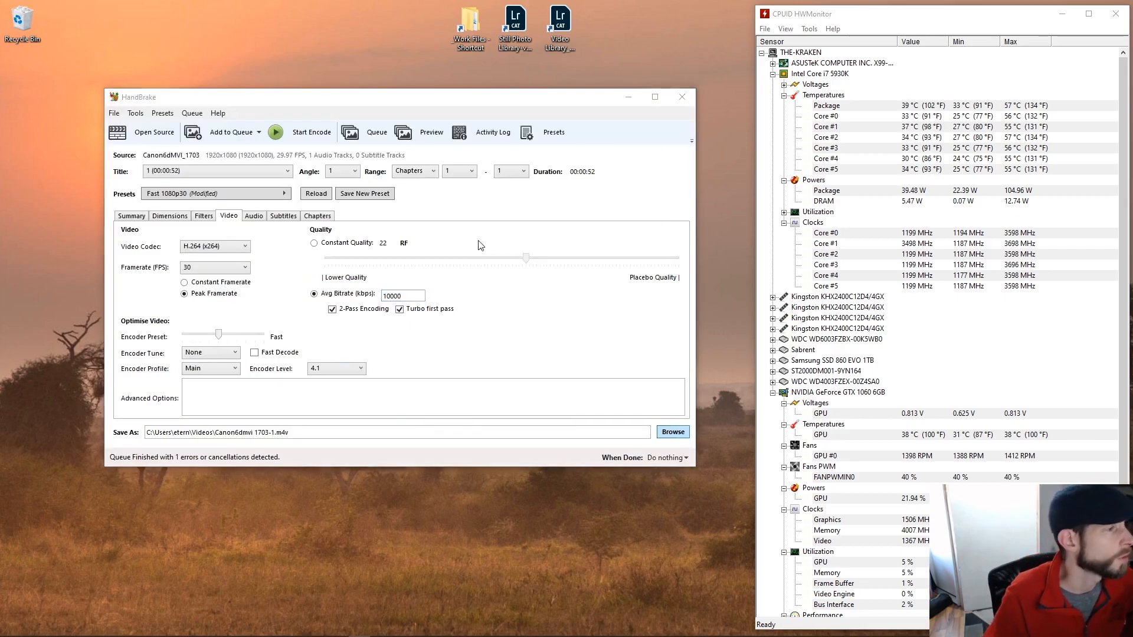
pyautogui.click(151, 269)
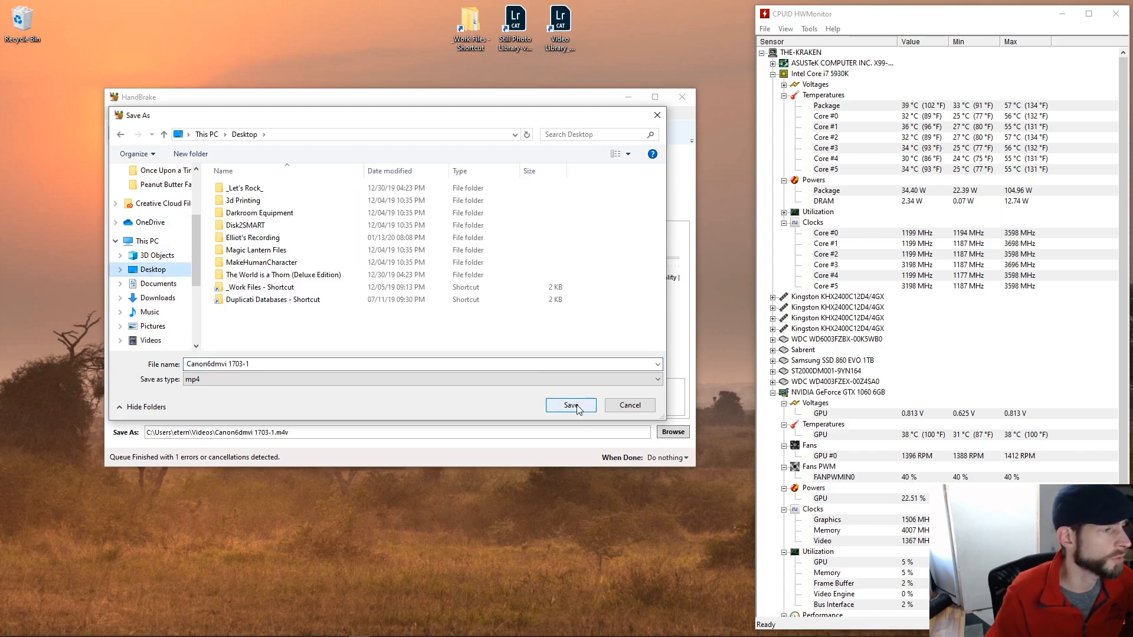
pyautogui.click(282, 364)
pyautogui.click(282, 365)
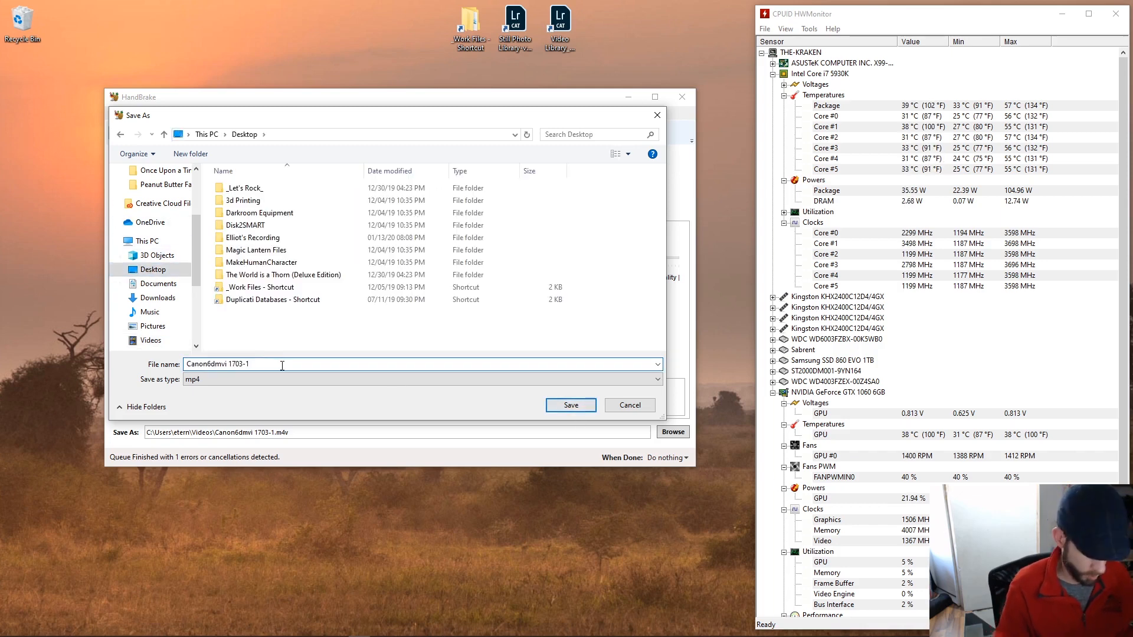
pyautogui.press('BackSpace')
pyautogui.write('HANDBRAKE')
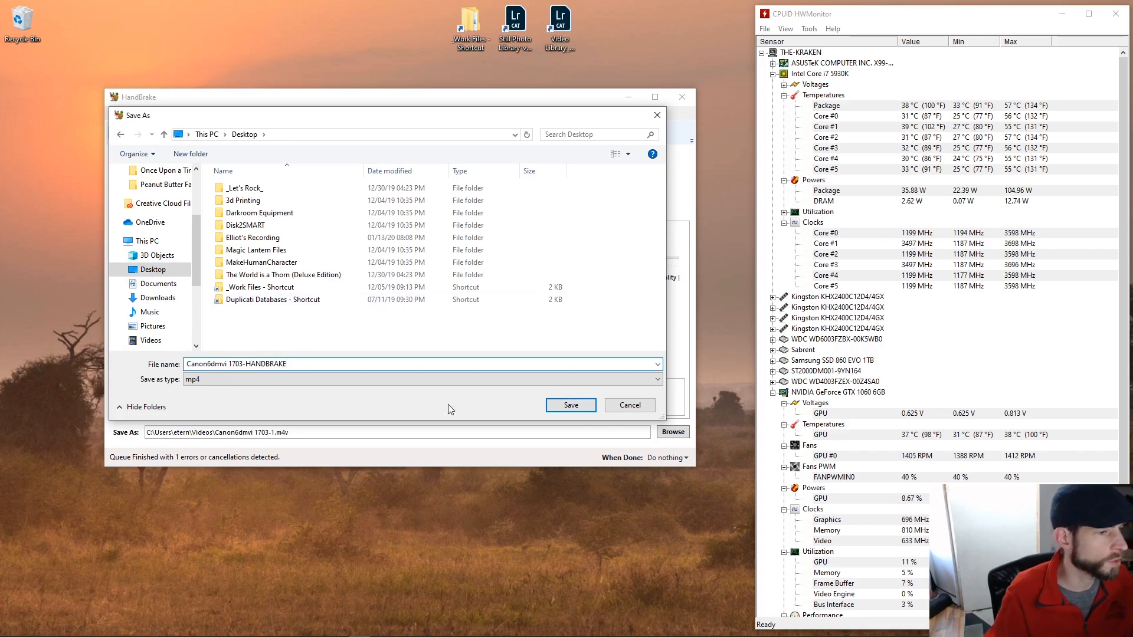
pyautogui.click(576, 411)
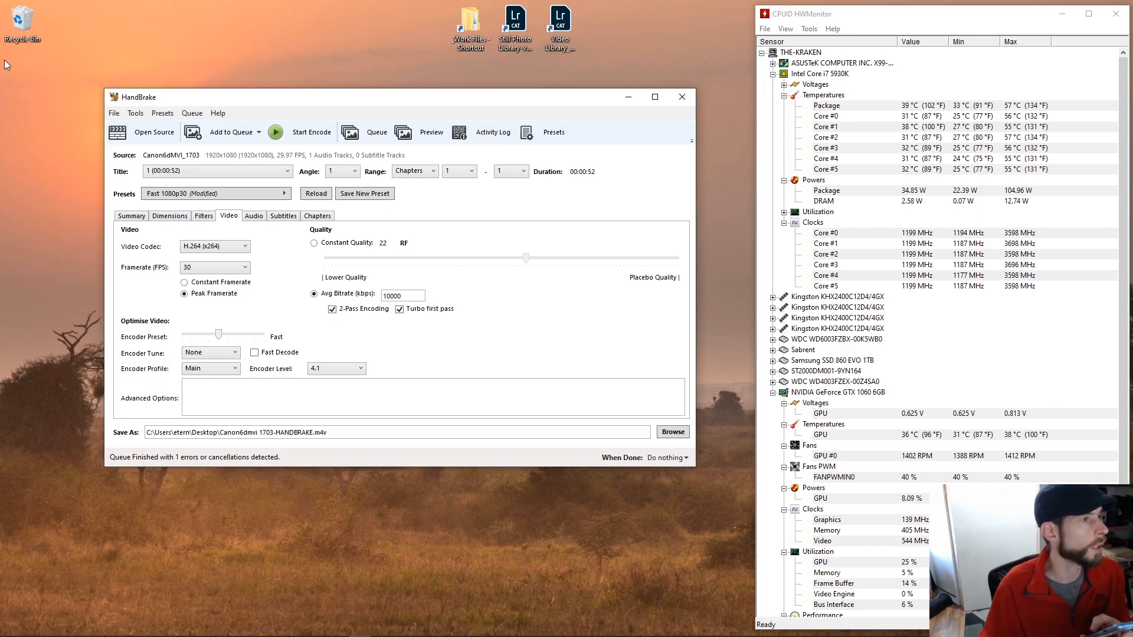
# Step: Set the English audio track's AAC bitrate to 512 and start the encode, watching the GPU readings in the hardware monitor
pyautogui.click(254, 217)
pyautogui.click(161, 269)
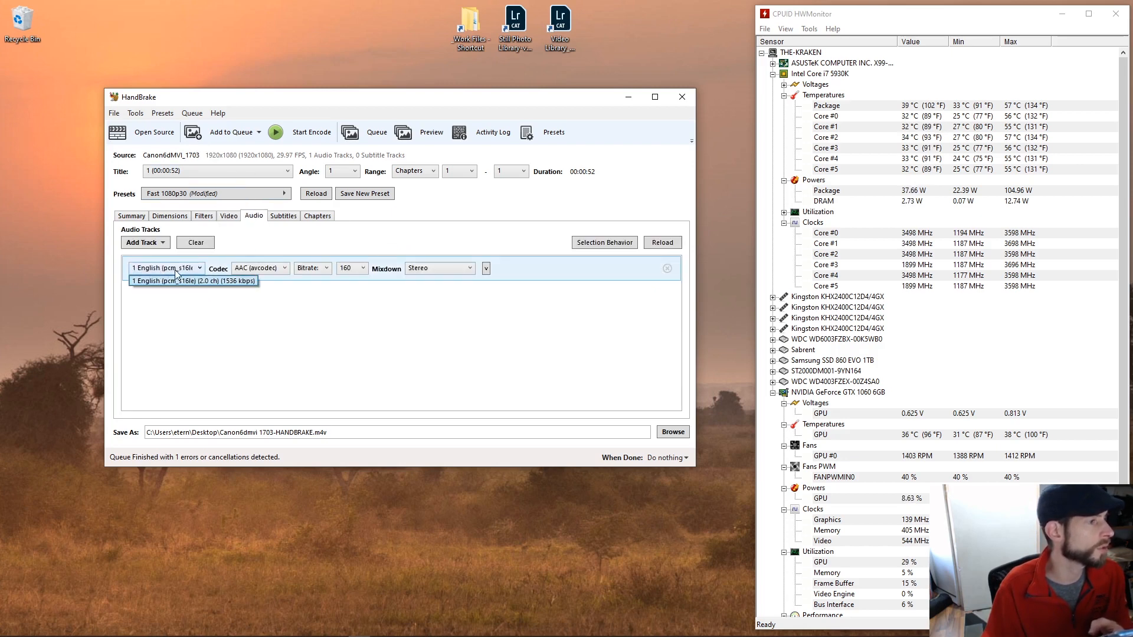
pyautogui.click(174, 282)
pyautogui.click(281, 267)
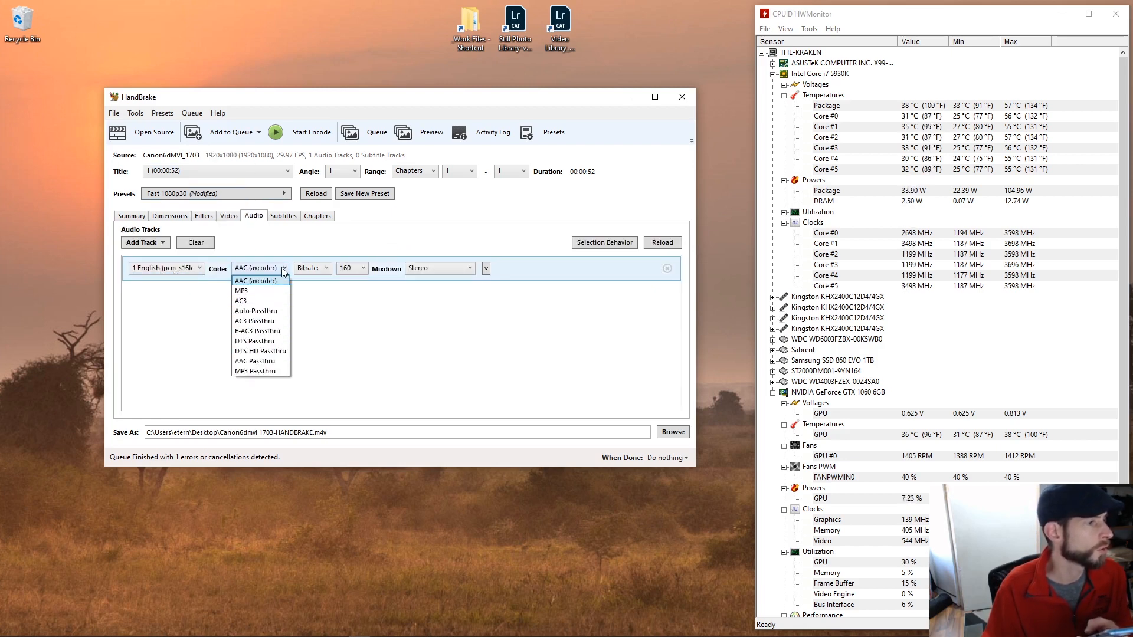
pyautogui.click(331, 304)
pyautogui.click(351, 270)
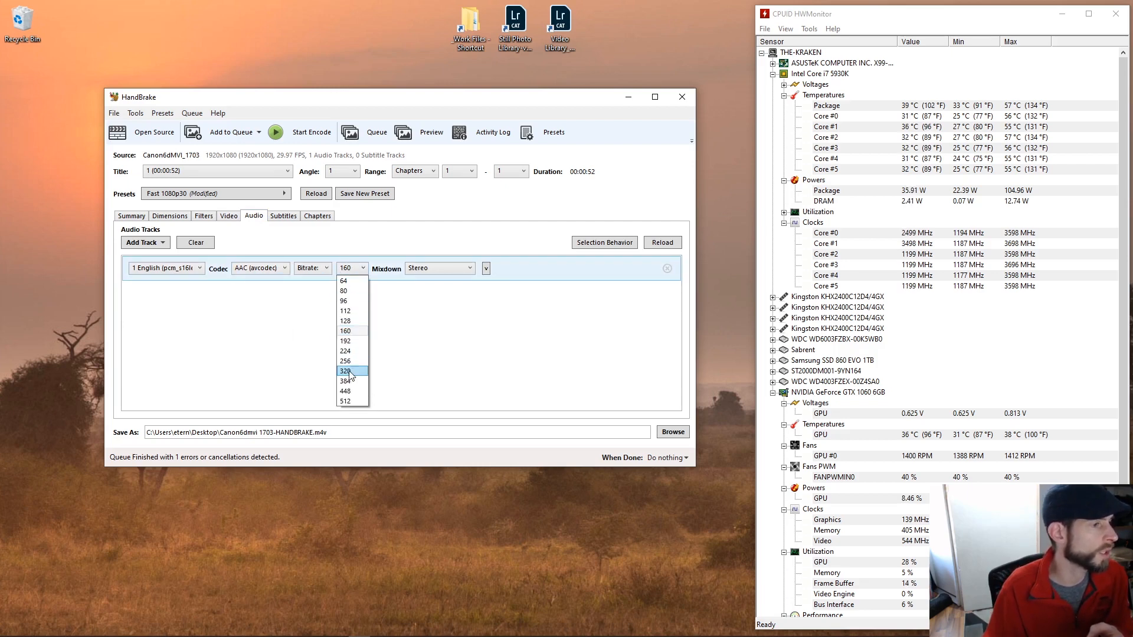
pyautogui.click(348, 401)
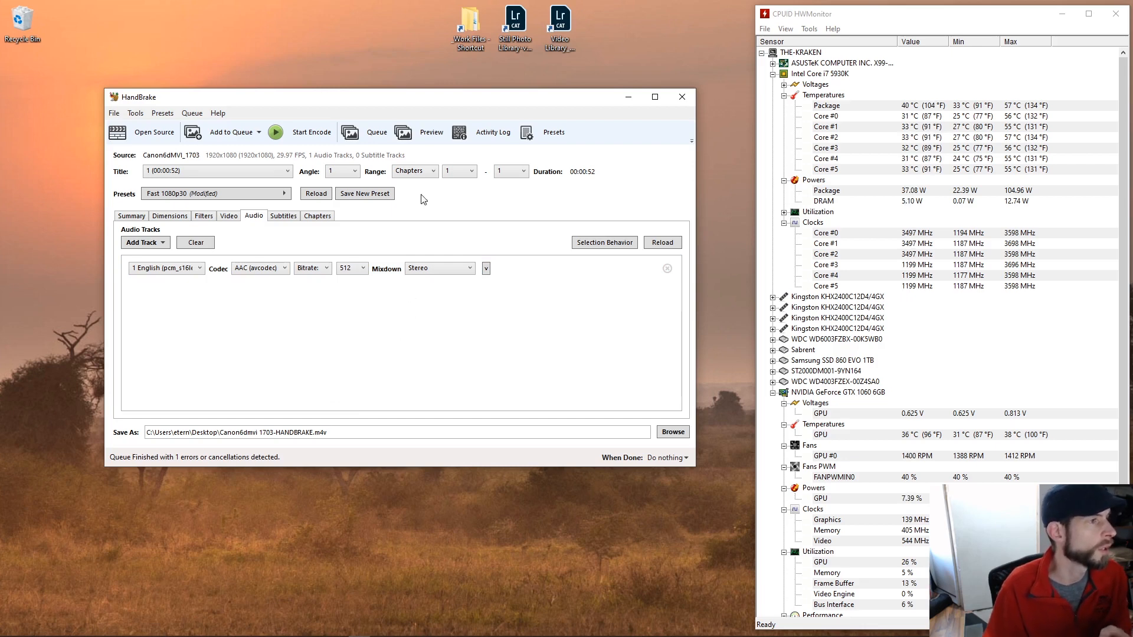
pyautogui.click(298, 134)
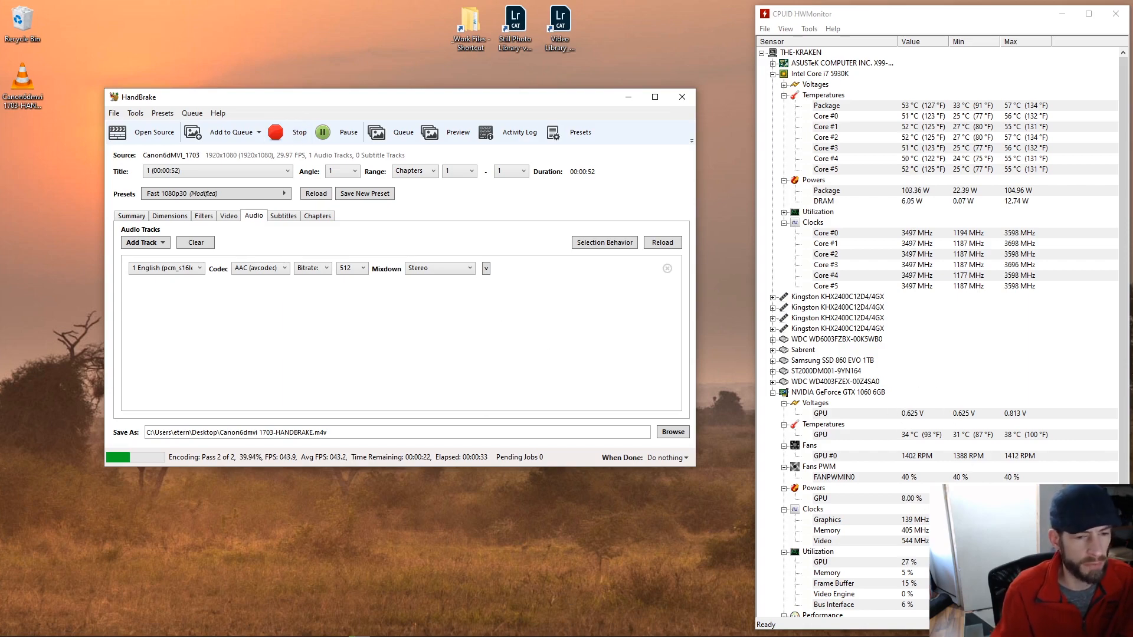
pyautogui.scroll(-3, 938, 330)
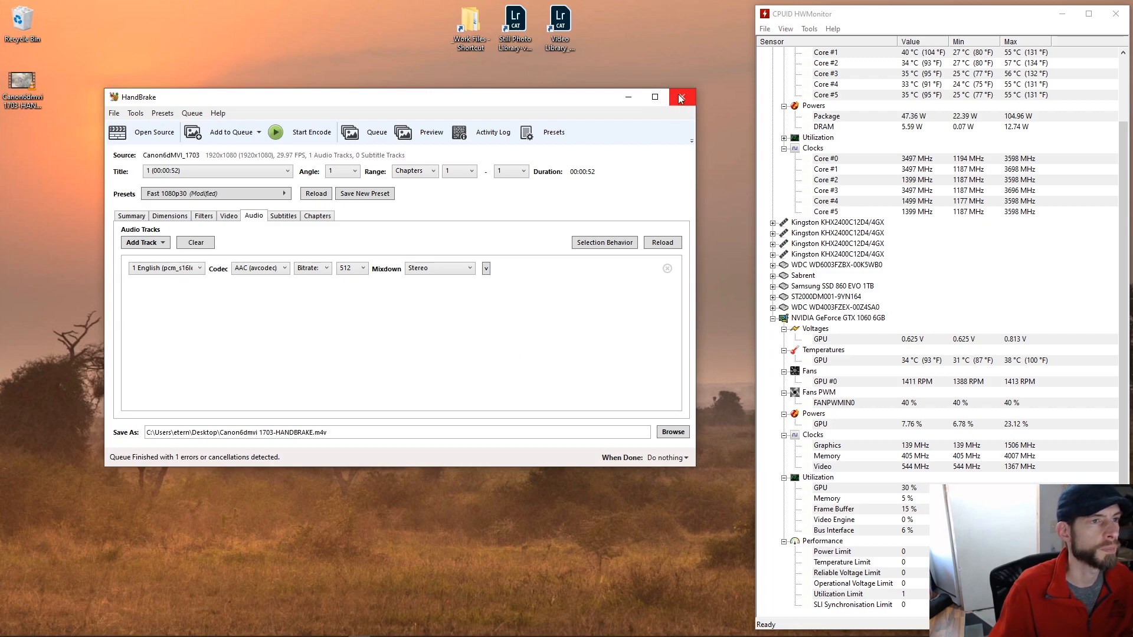
# Step: Move the HandBrake window off this desktop and start Adobe Media Encoder 2020
pyautogui.moveTo(533, 97); pyautogui.dragTo(1132, 177)
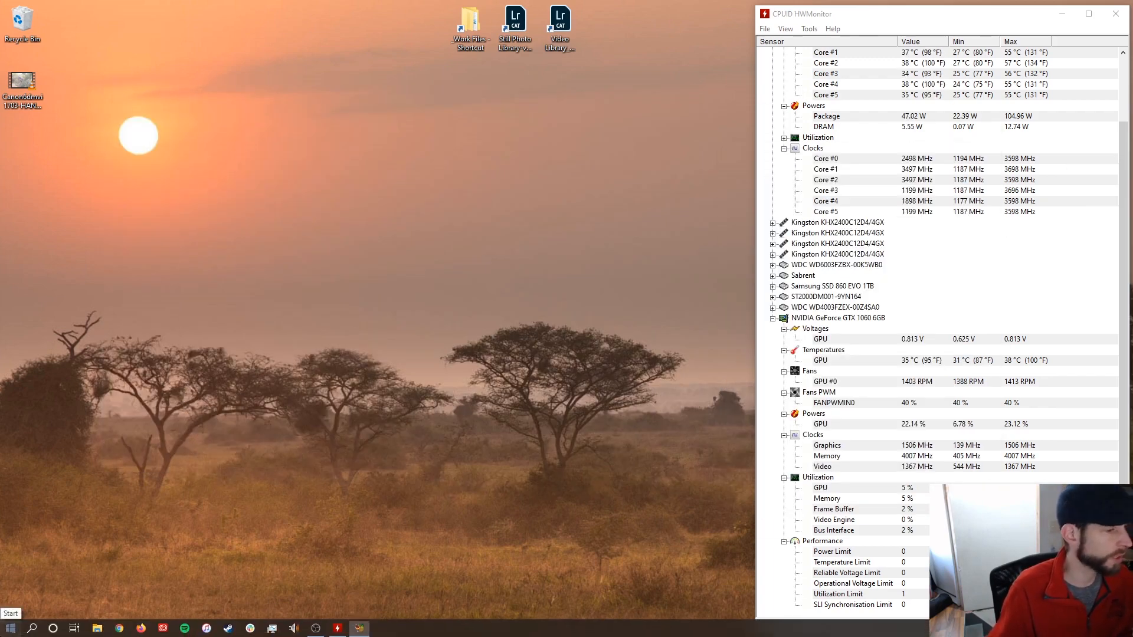
pyautogui.click(10, 629)
pyautogui.write('media')
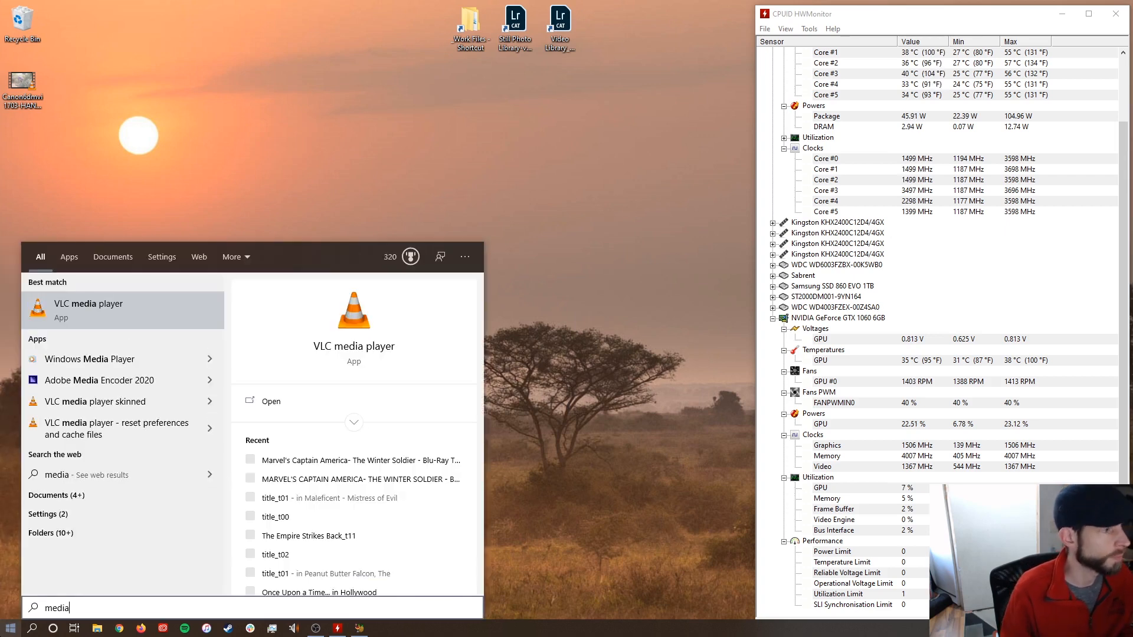
pyautogui.click(94, 379)
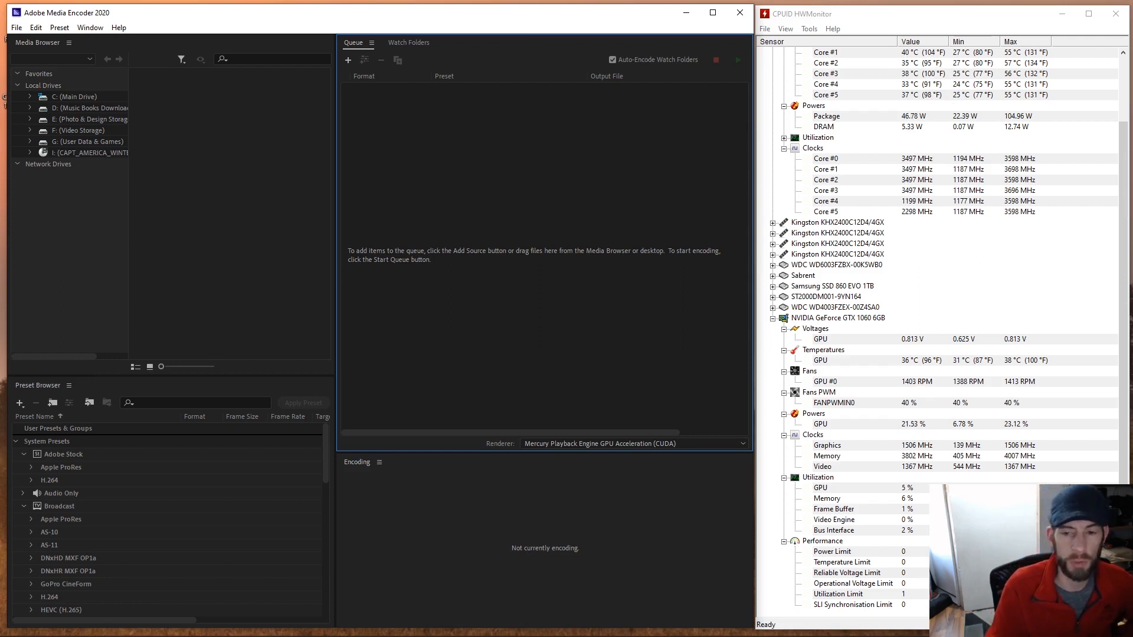
# Step: Add Canon6dMVI_1703.MOV to the encoding queue and name its output file Canon6dMVI_1703-MediaEncoder in the export settings
pyautogui.moveTo(586, 359); pyautogui.dragTo(437, 145)
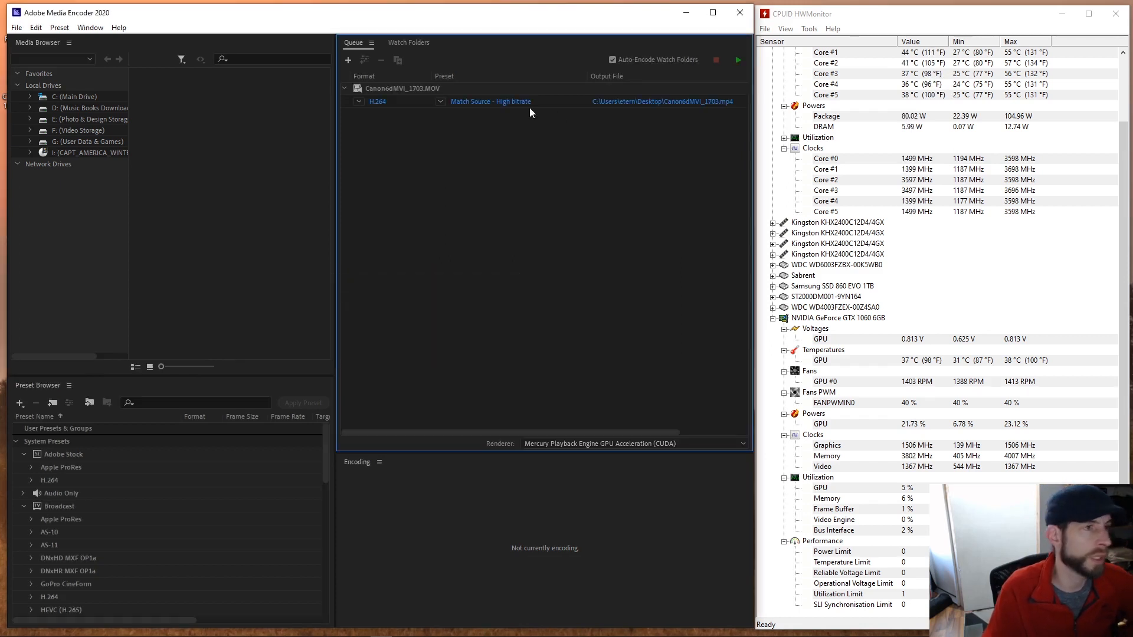
pyautogui.click(465, 102)
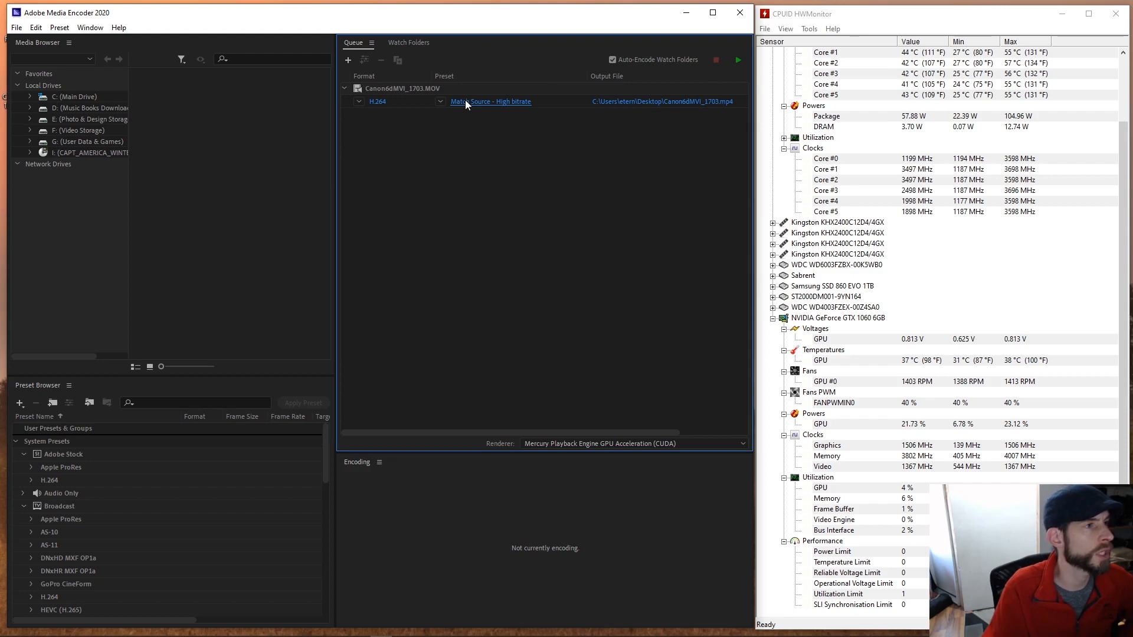
pyautogui.moveTo(503, 77); pyautogui.dragTo(712, 72)
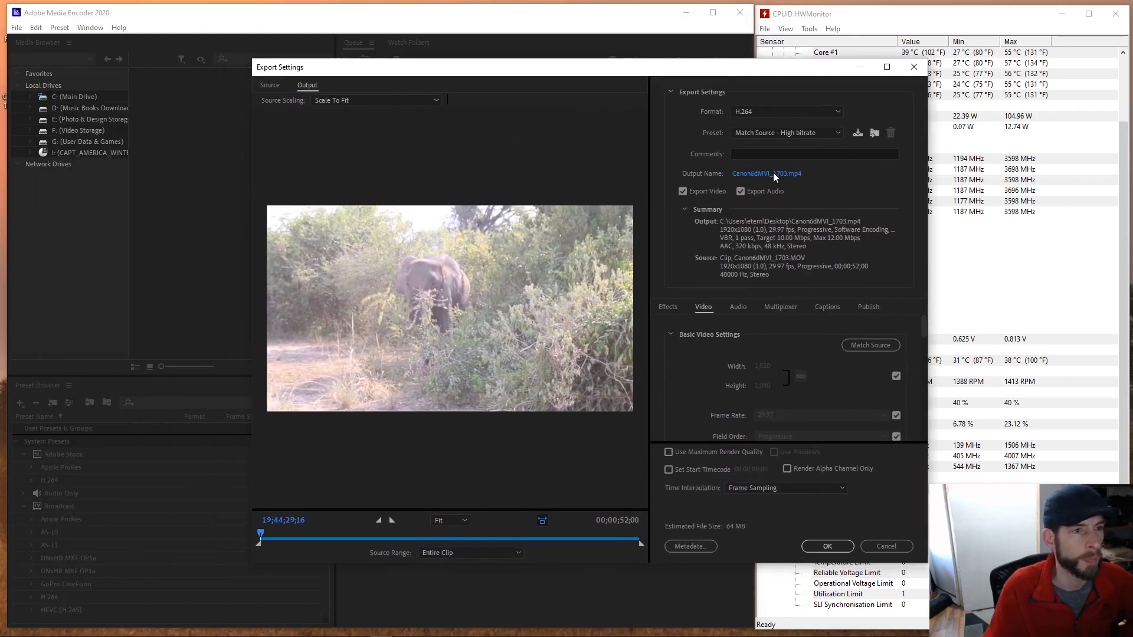
pyautogui.click(767, 173)
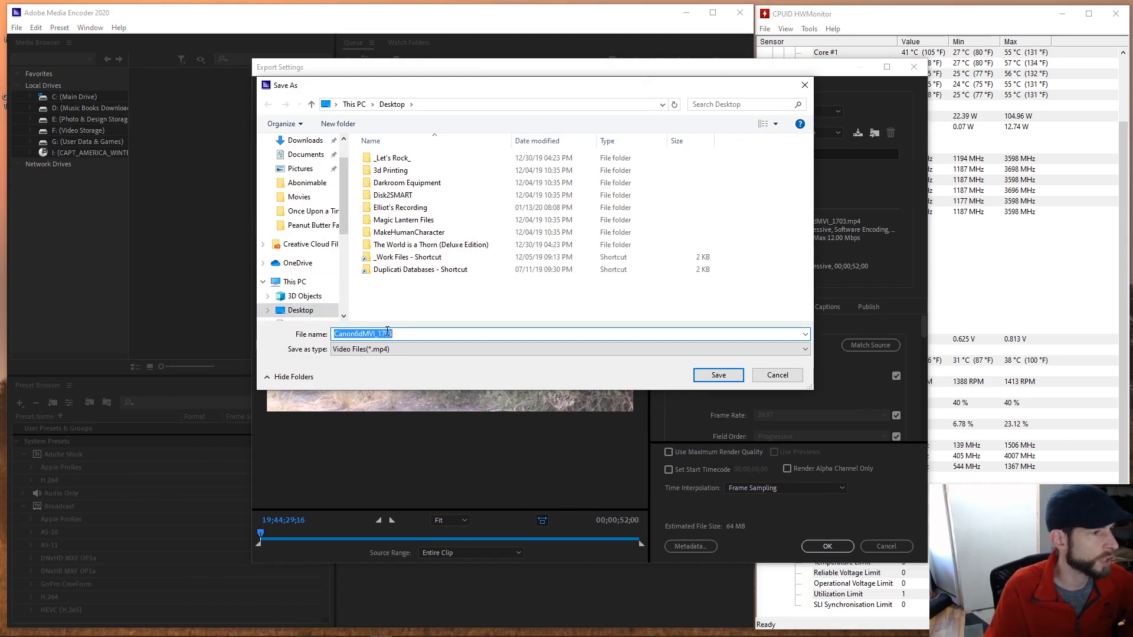
pyautogui.press('End')
pyautogui.write('-M')
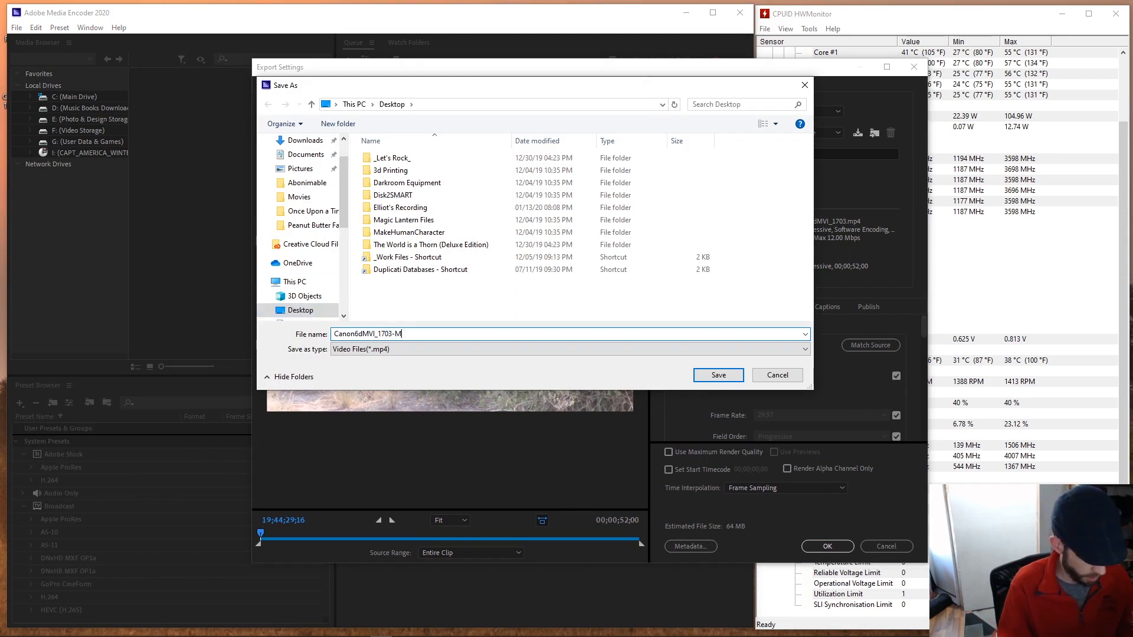
pyautogui.write('ediaEncoder')
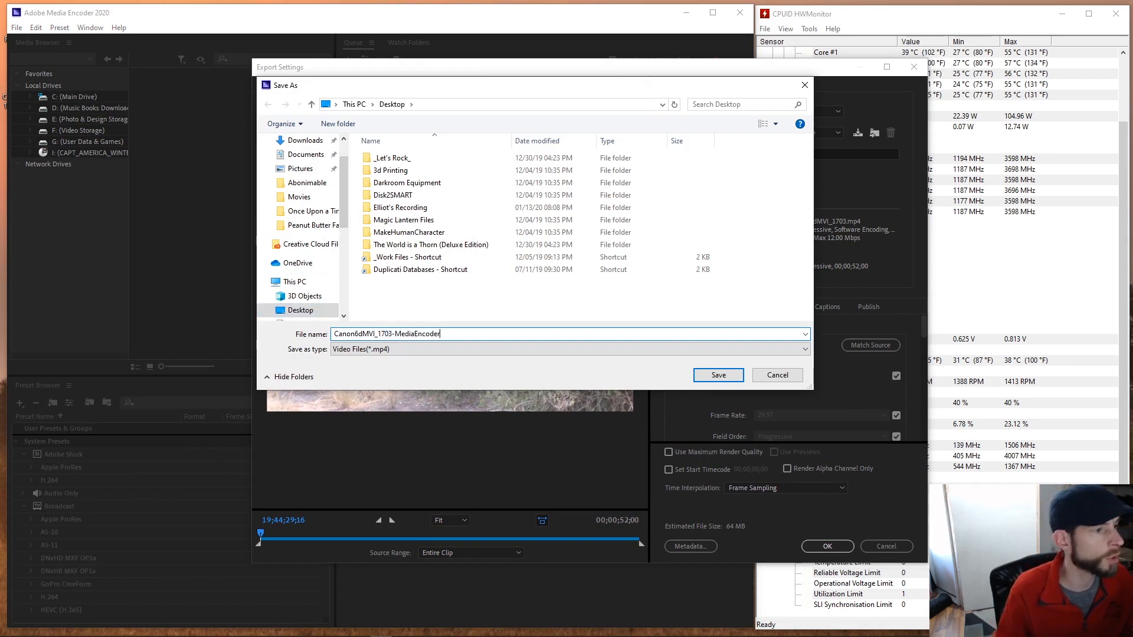
pyautogui.press('Return')
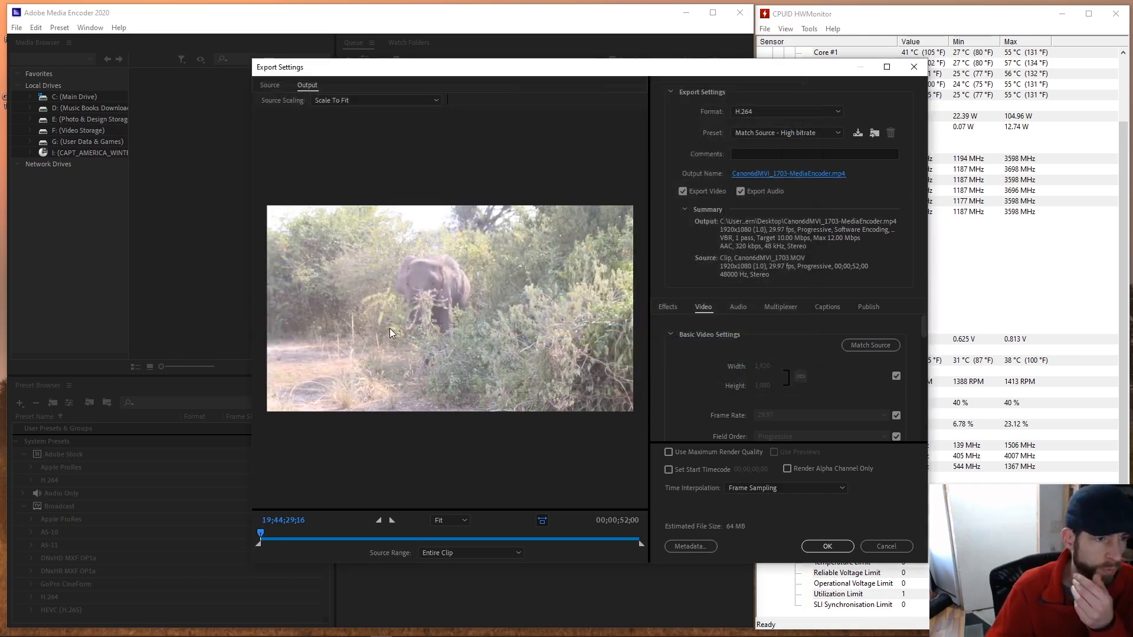
# Step: Review the video export settings and set the bitrate encoding to VBR, 2 pass
pyautogui.scroll(-4, 703, 390)
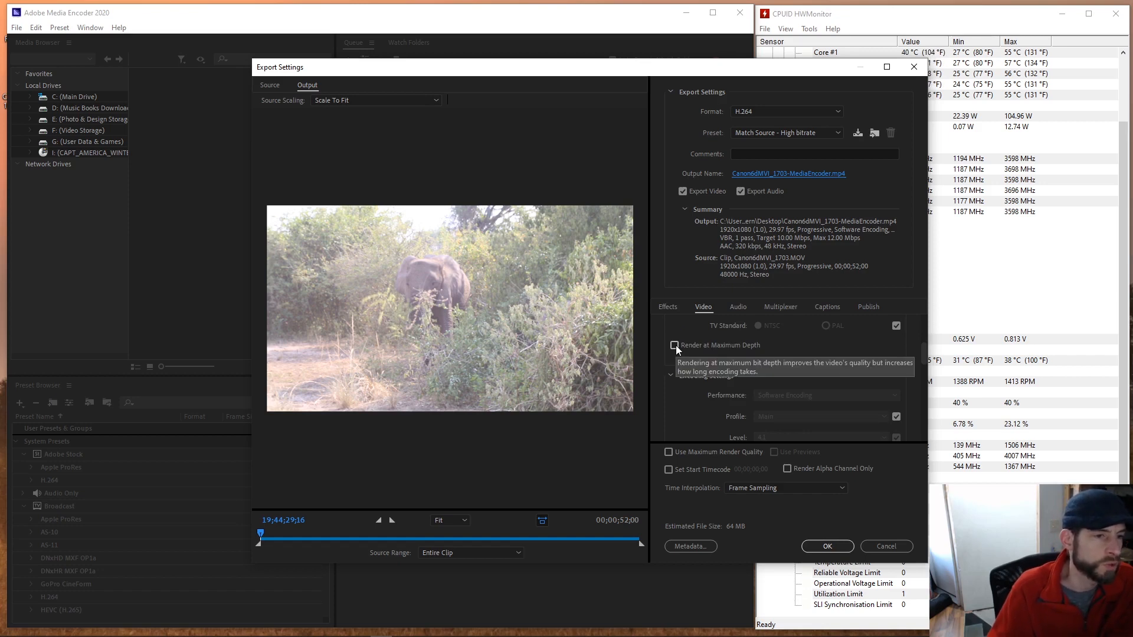
pyautogui.scroll(3, 726, 349)
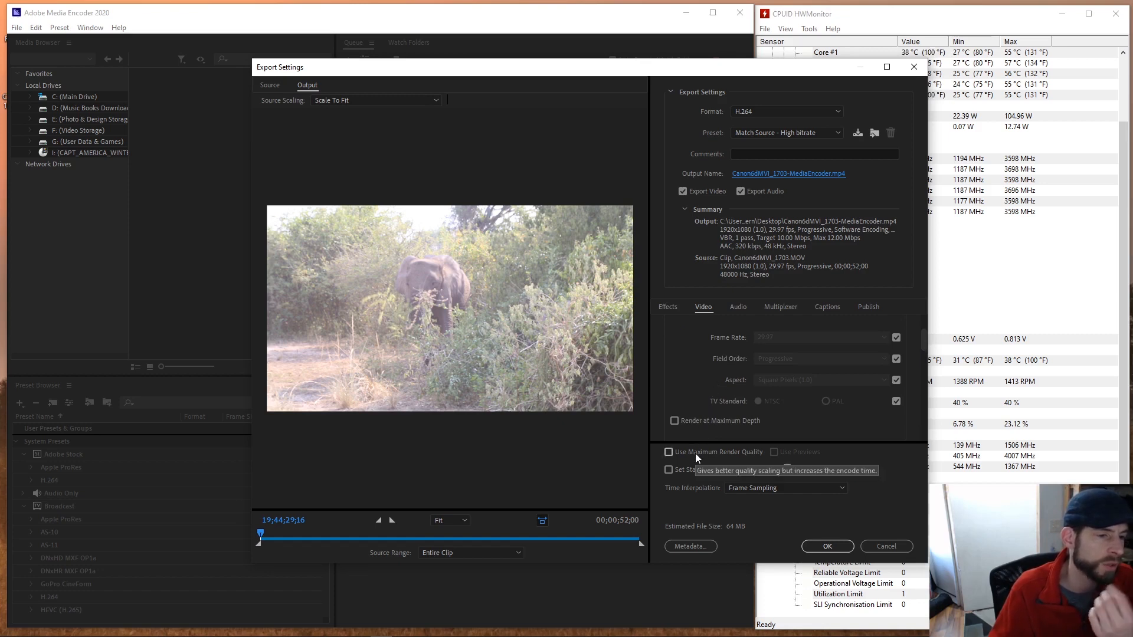
pyautogui.scroll(2, 701, 393)
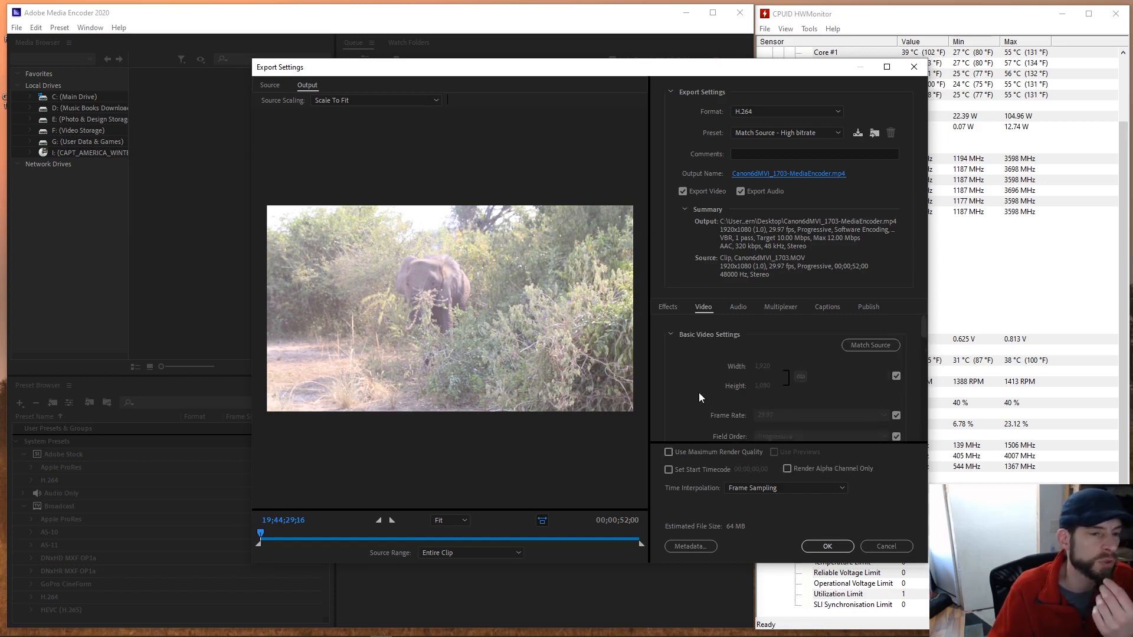
pyautogui.scroll(-6, 698, 392)
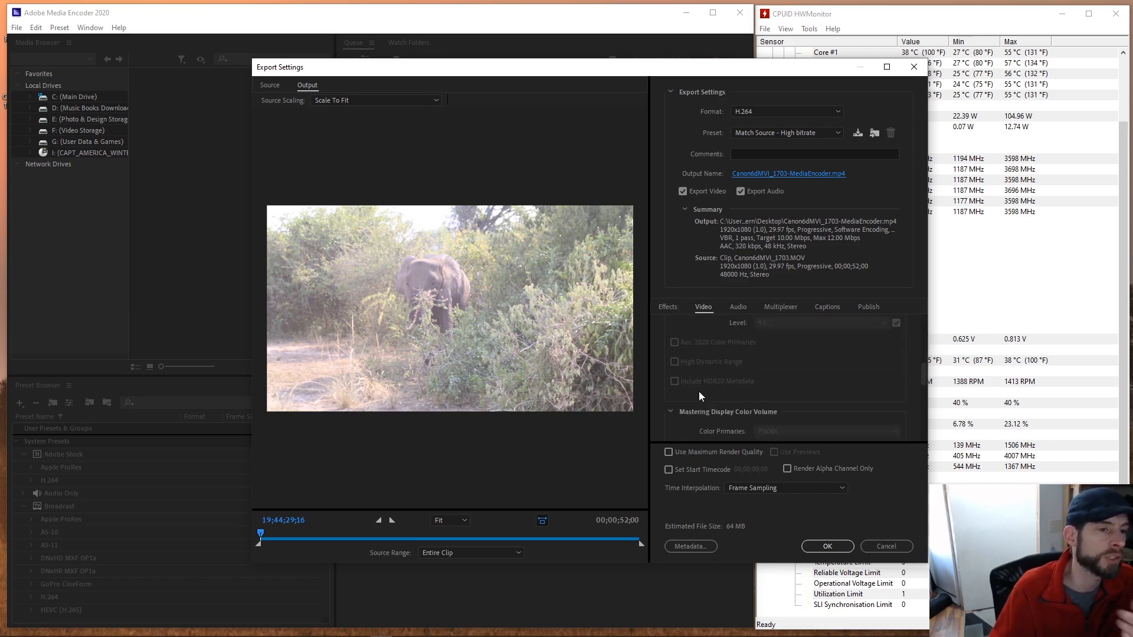
pyautogui.scroll(2, 699, 391)
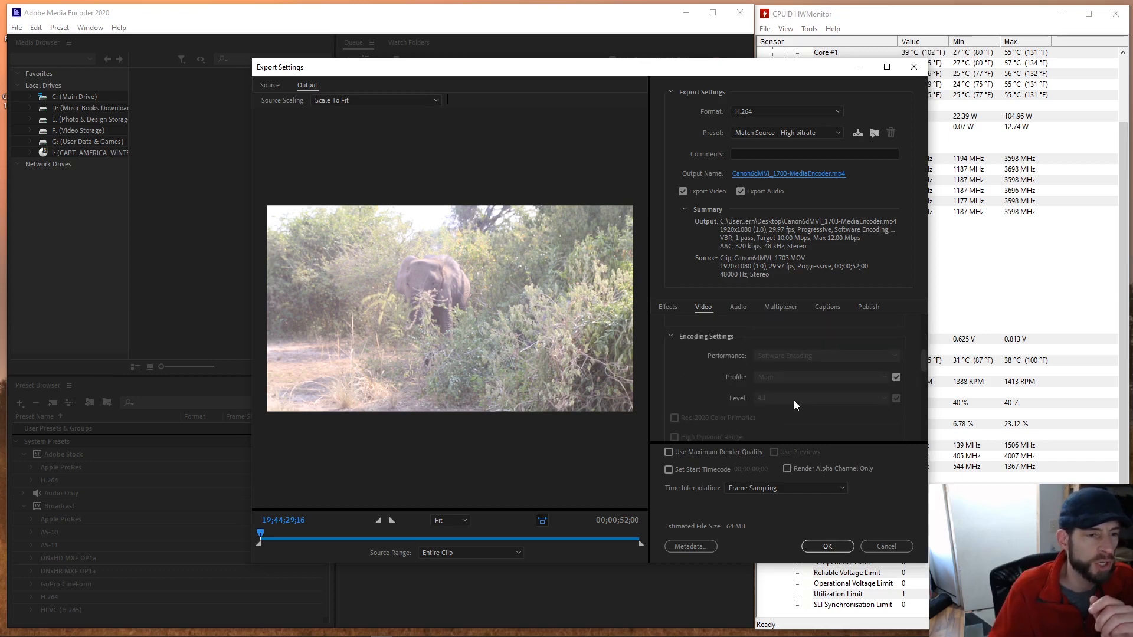
pyautogui.scroll(-1, 794, 401)
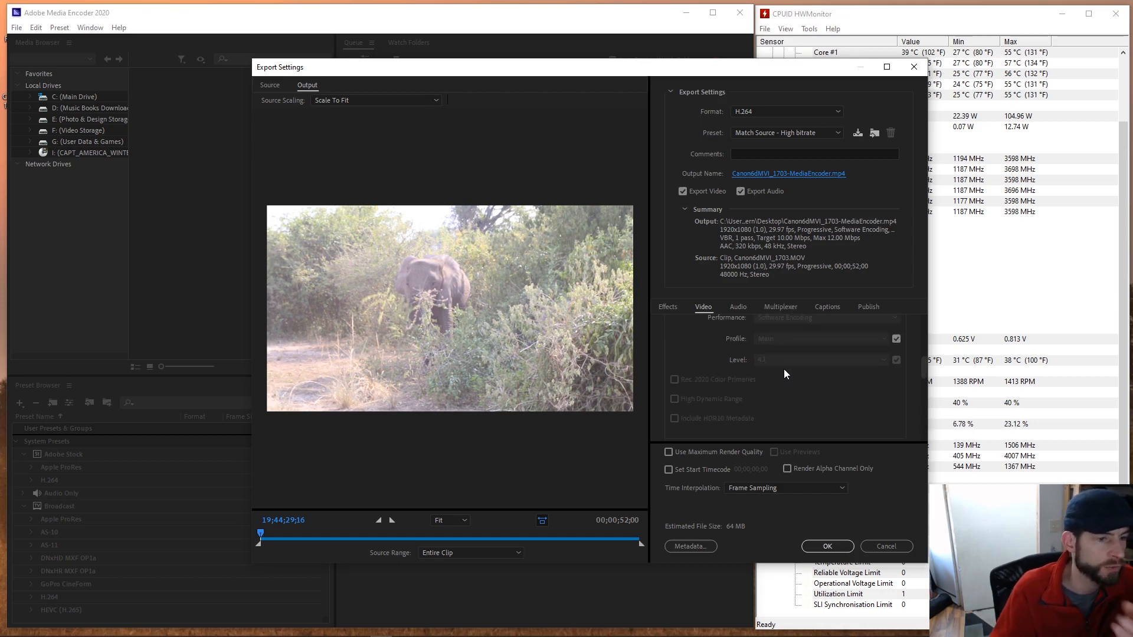
pyautogui.scroll(-5, 784, 370)
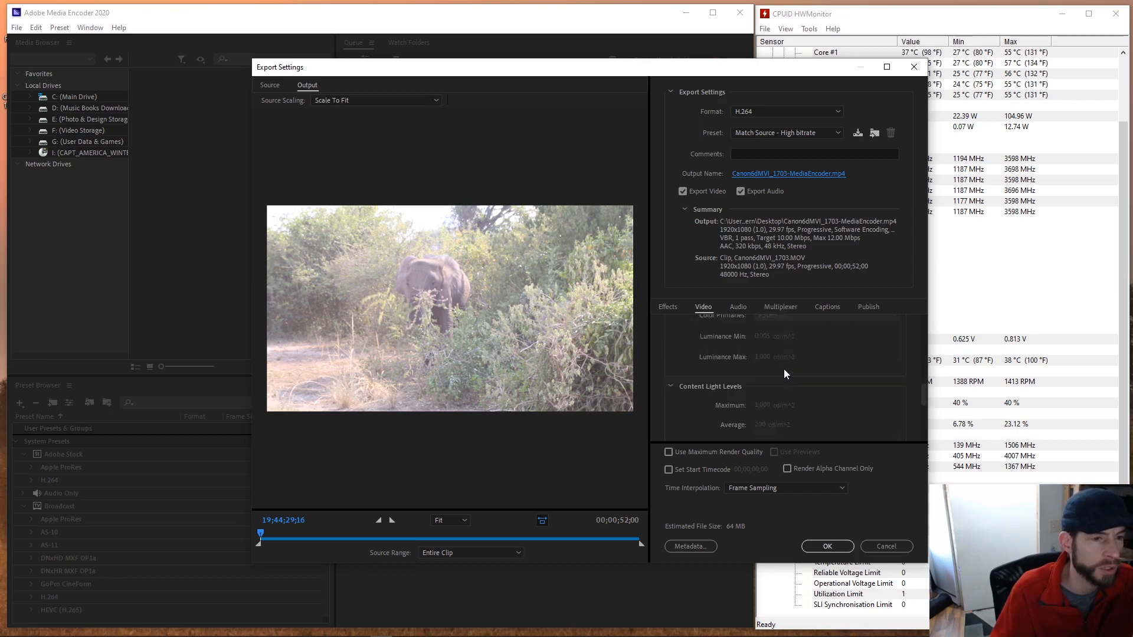
pyautogui.scroll(-3, 783, 369)
pyautogui.click(790, 360)
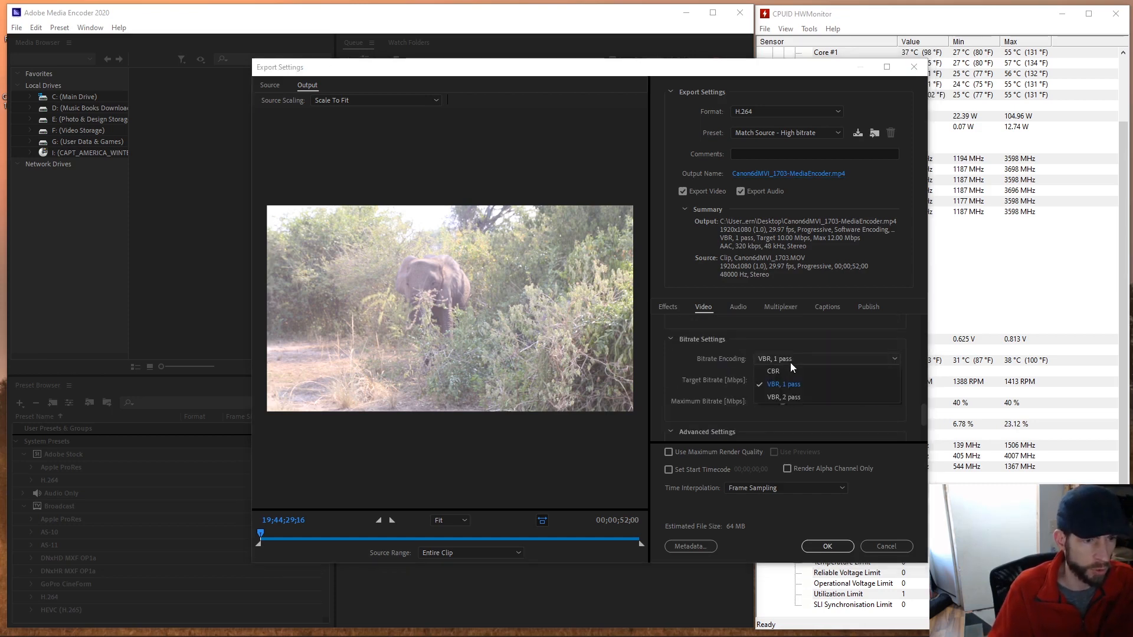
pyautogui.click(782, 397)
pyautogui.scroll(-1, 746, 384)
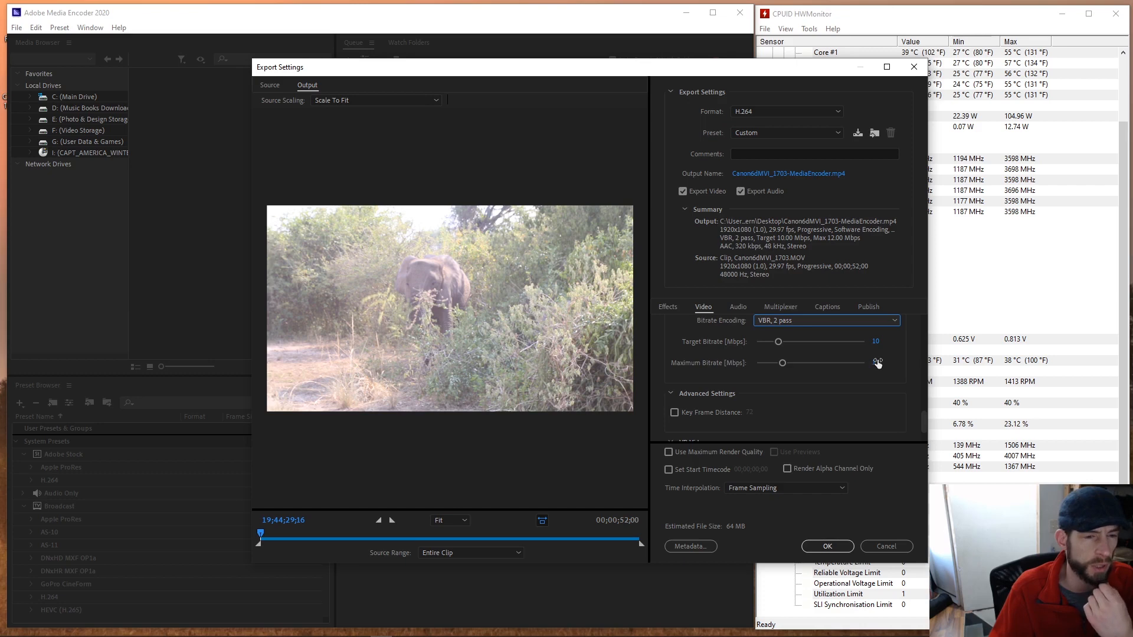
pyautogui.scroll(-2, 861, 372)
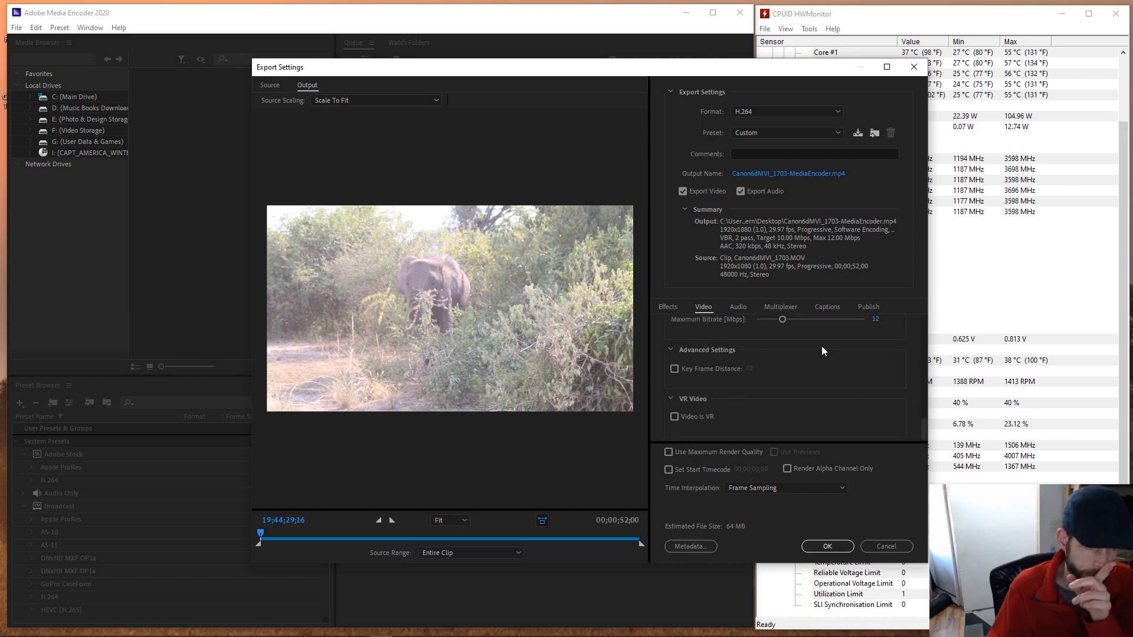
# Step: Set the export's AAC audio channels to 5.1 and keep the audio quality at High
pyautogui.click(738, 306)
pyautogui.scroll(-2, 744, 348)
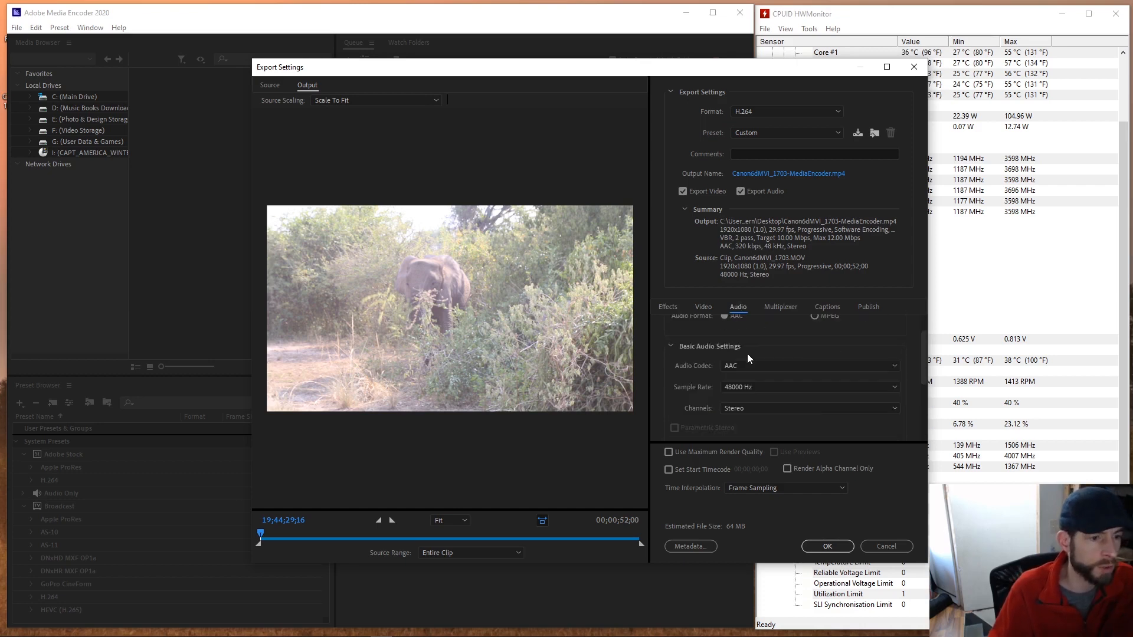
pyautogui.scroll(-1, 749, 370)
pyautogui.click(752, 410)
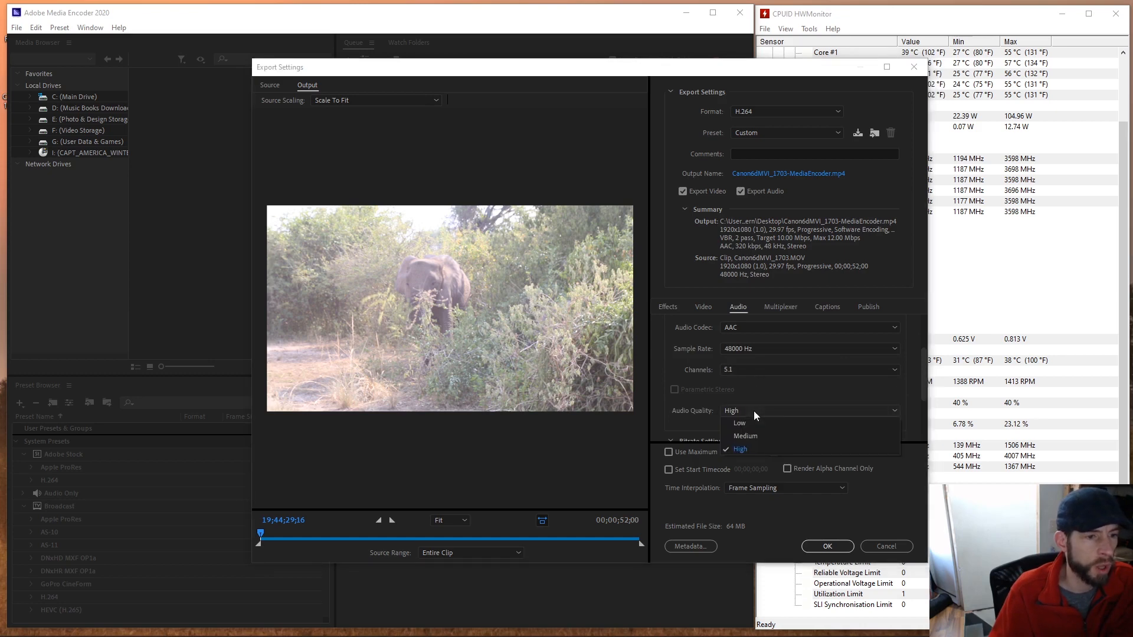
pyautogui.click(751, 447)
pyautogui.scroll(-3, 702, 394)
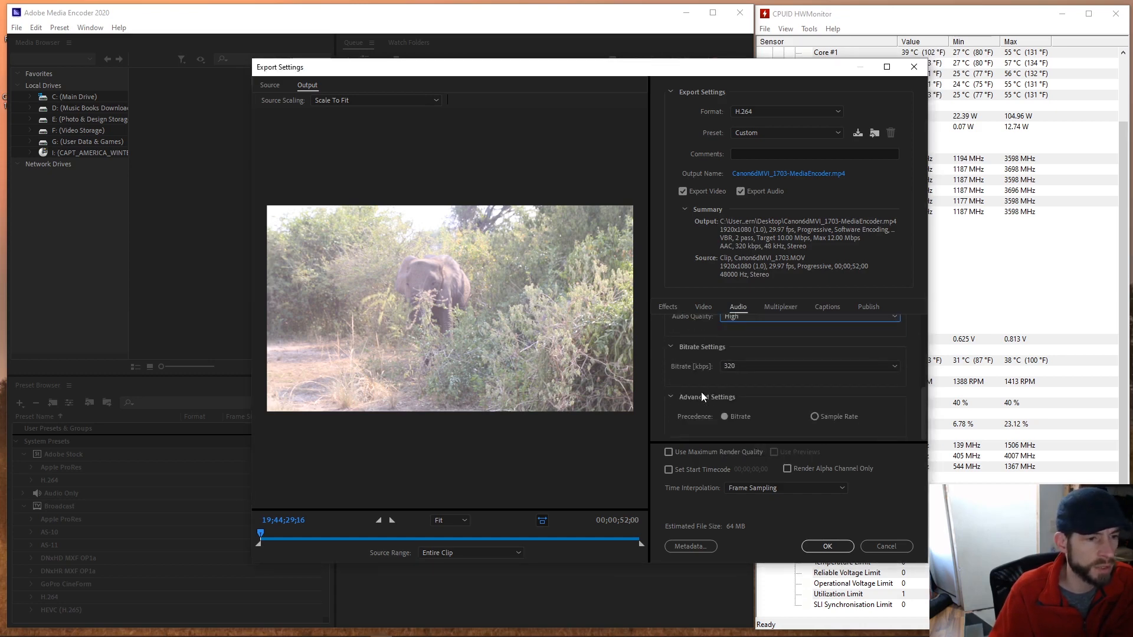
# Step: Set the audio bitrate to 512 kbps, accept the export settings and start encoding the queue
pyautogui.scroll(1, 726, 400)
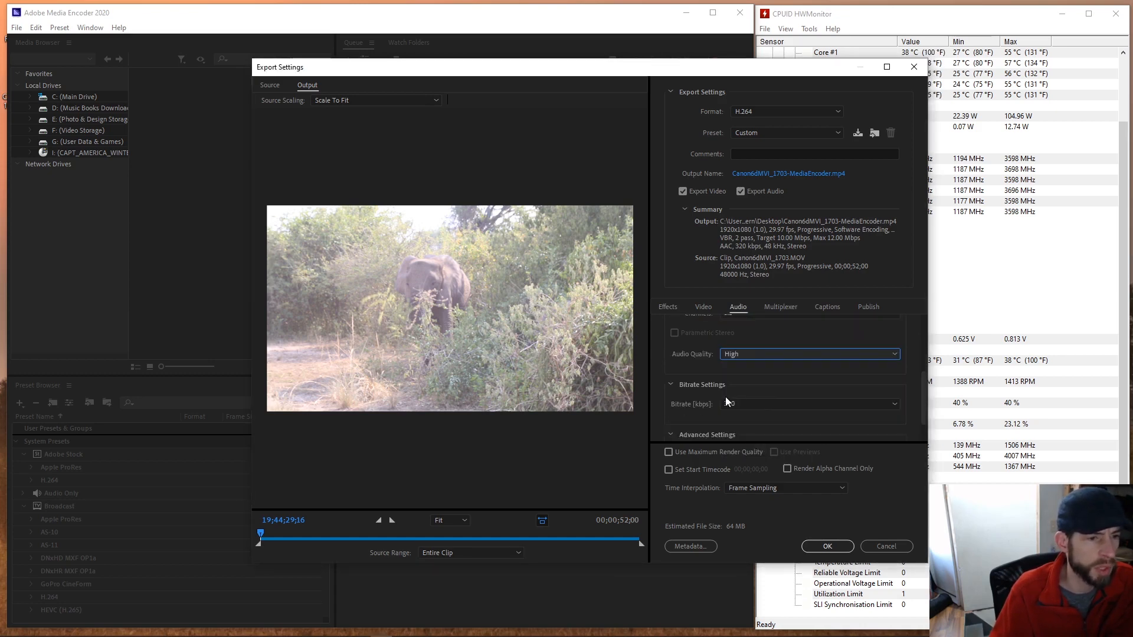
pyautogui.scroll(-1, 725, 396)
pyautogui.click(746, 367)
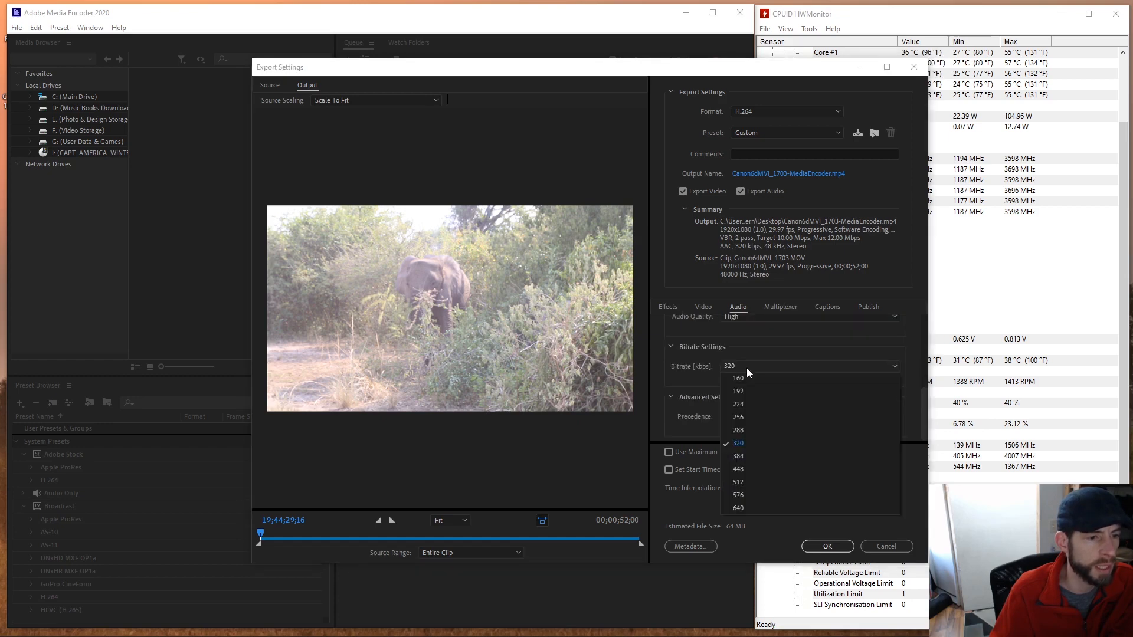
pyautogui.click(742, 481)
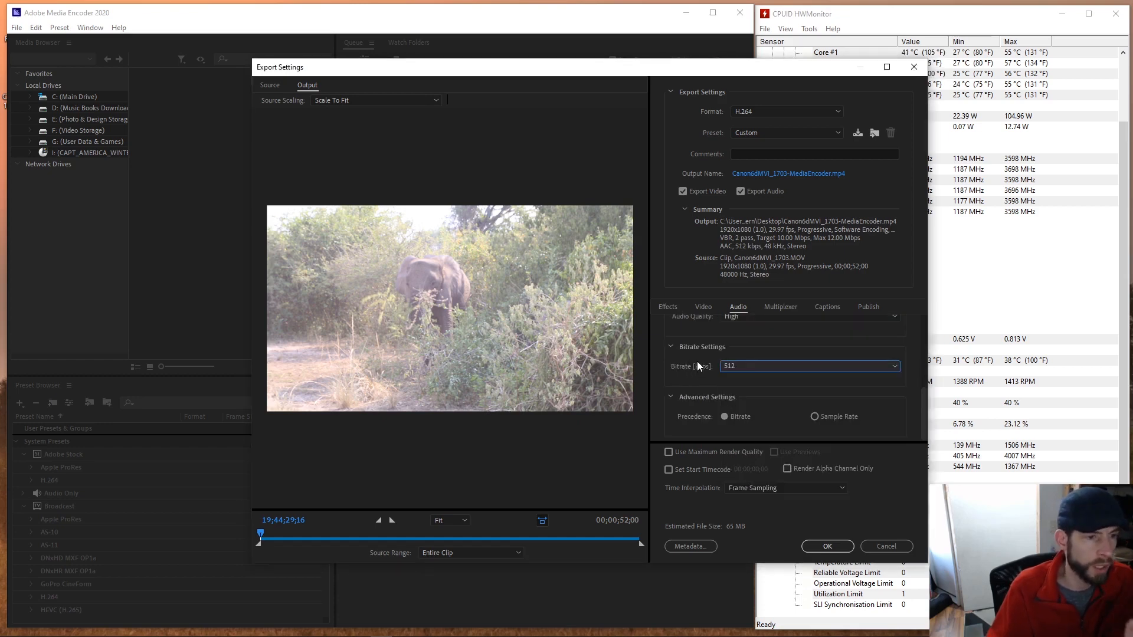
pyautogui.scroll(3, 697, 361)
pyautogui.scroll(2, 699, 362)
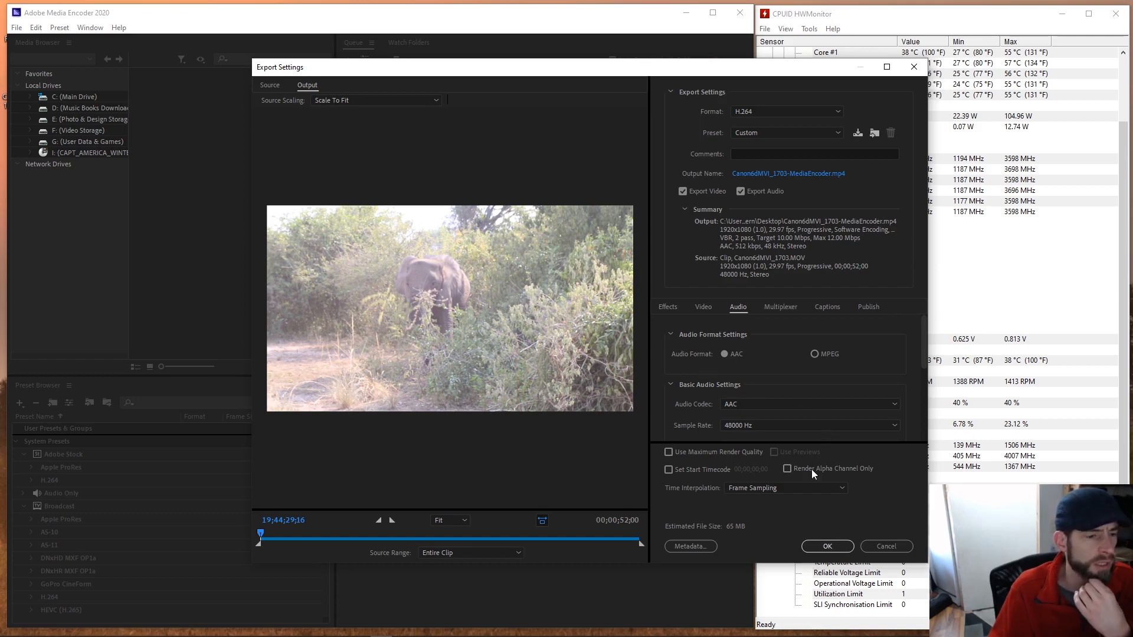
pyautogui.click(819, 547)
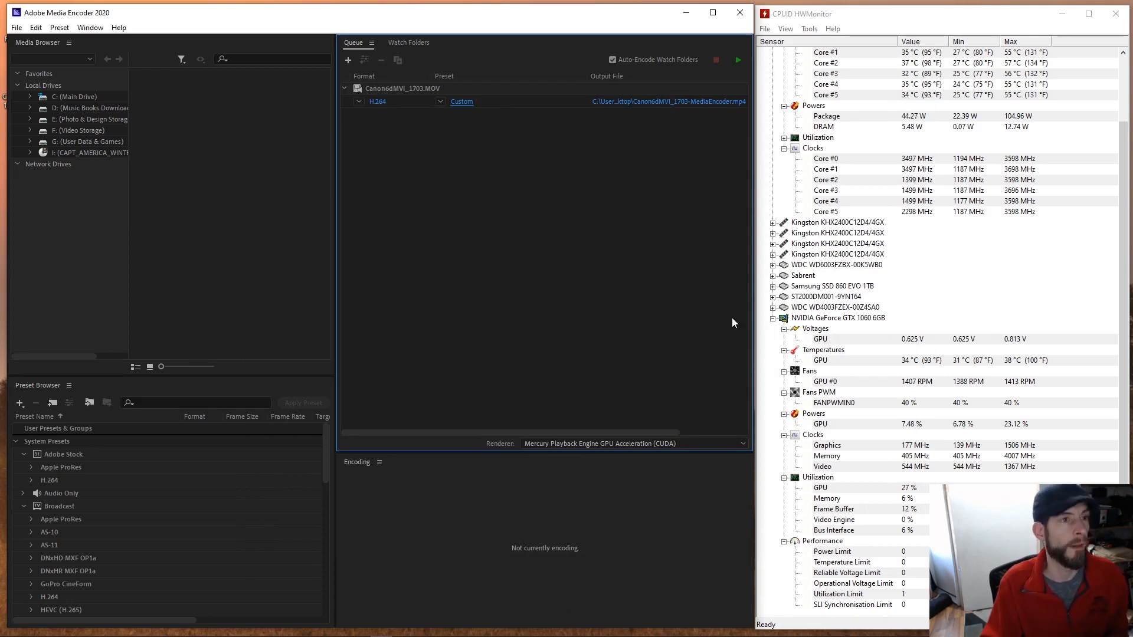
pyautogui.click(735, 65)
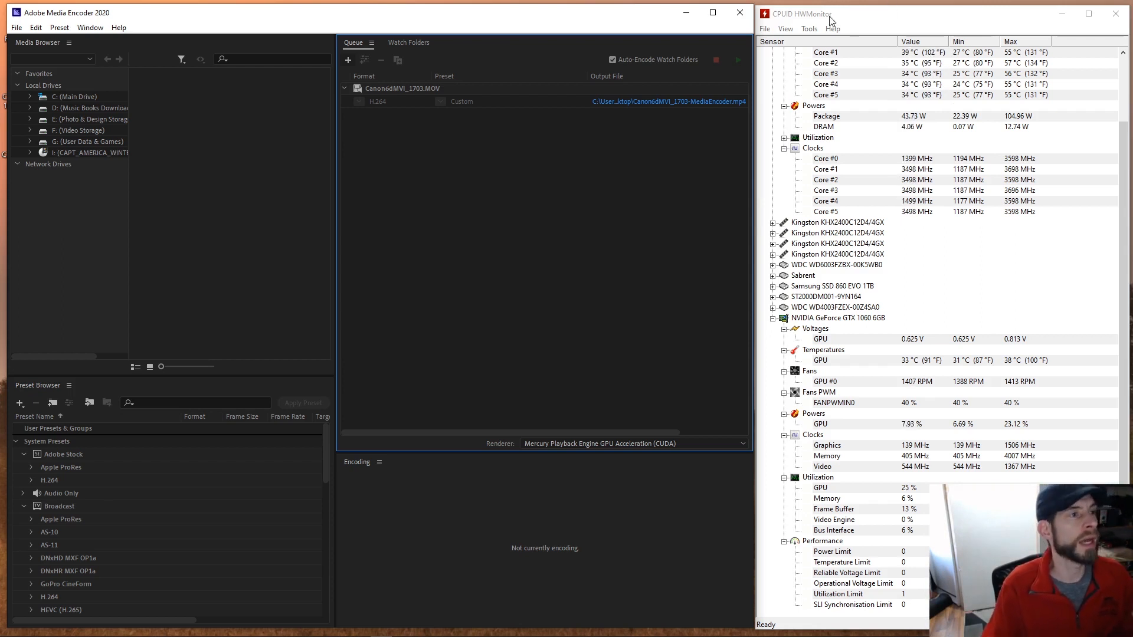
# Step: Reset the finished Canon6dMVI_1703 job and change its output file name to Canon6dMVI_1703-MediaEncoder_MaxQuality
pyautogui.rightClick(384, 101)
pyautogui.click(426, 152)
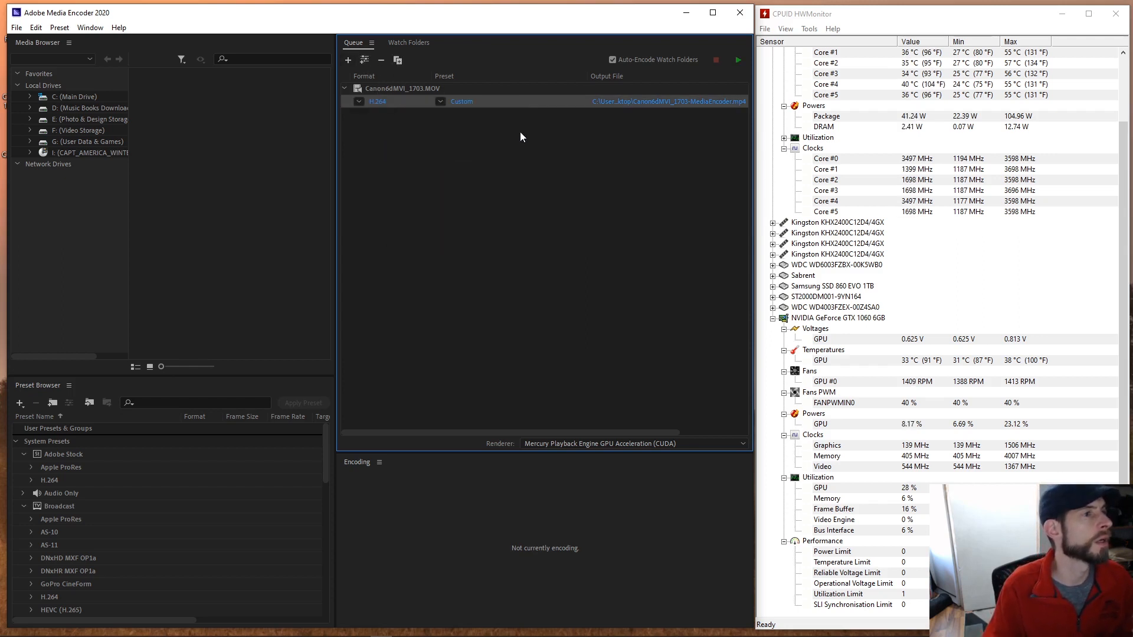
pyautogui.click(466, 102)
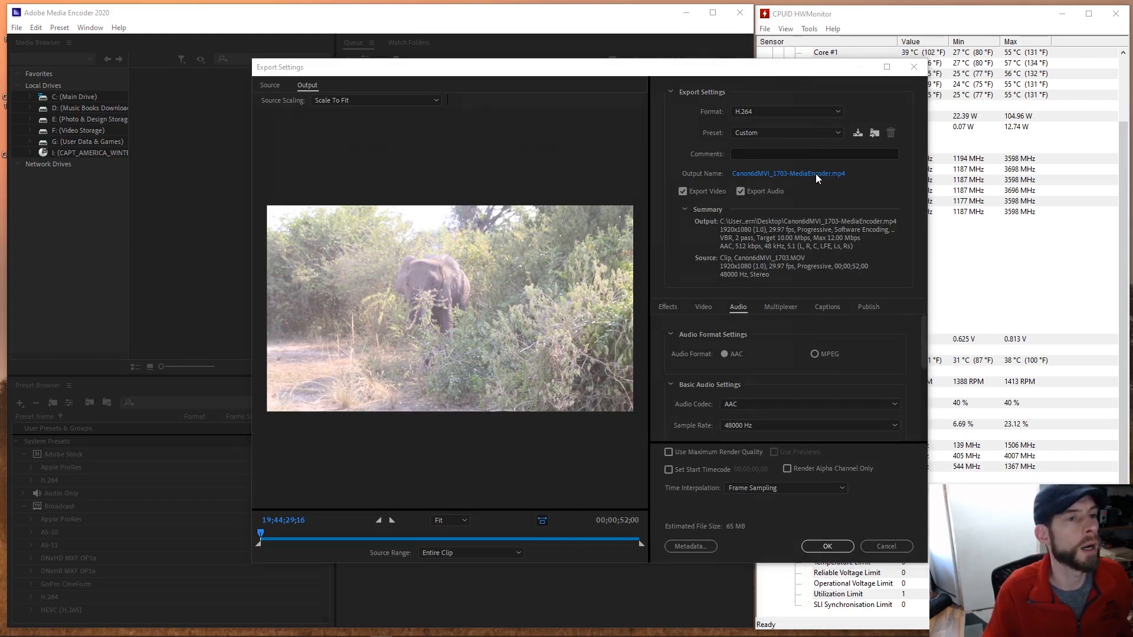
pyautogui.click(820, 175)
pyautogui.click(463, 334)
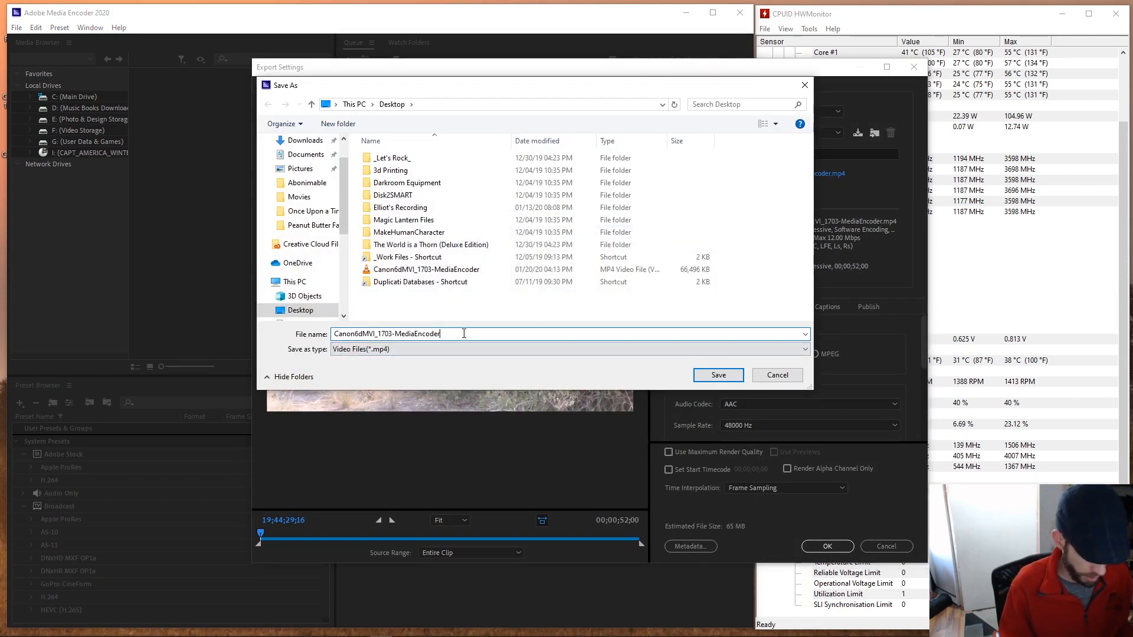
pyautogui.write('_Max')
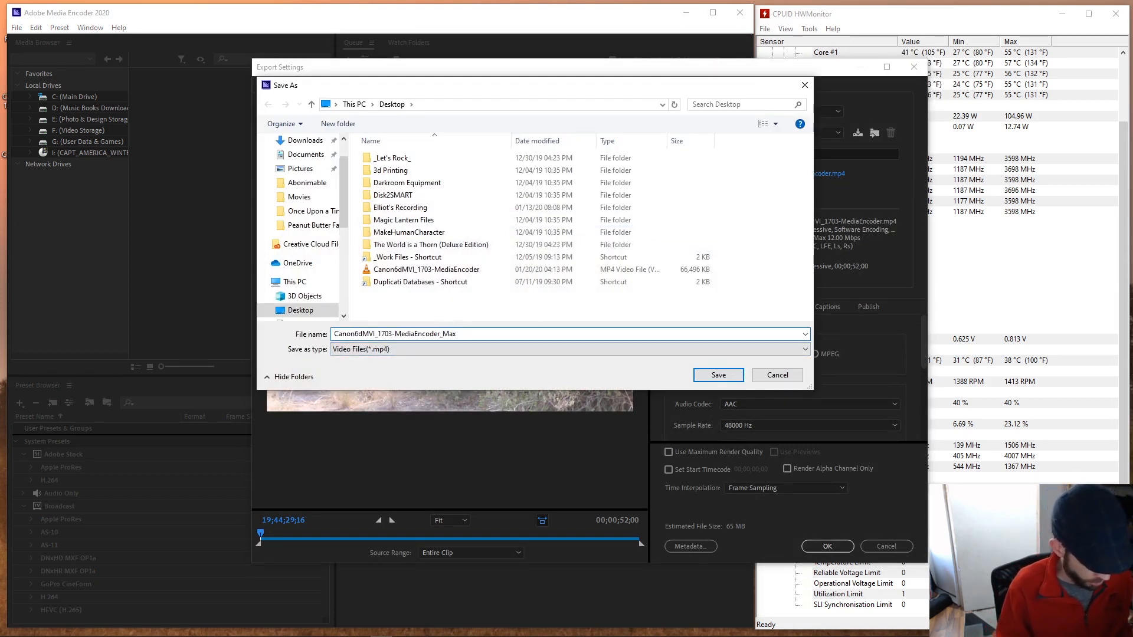
pyautogui.write('Quality')
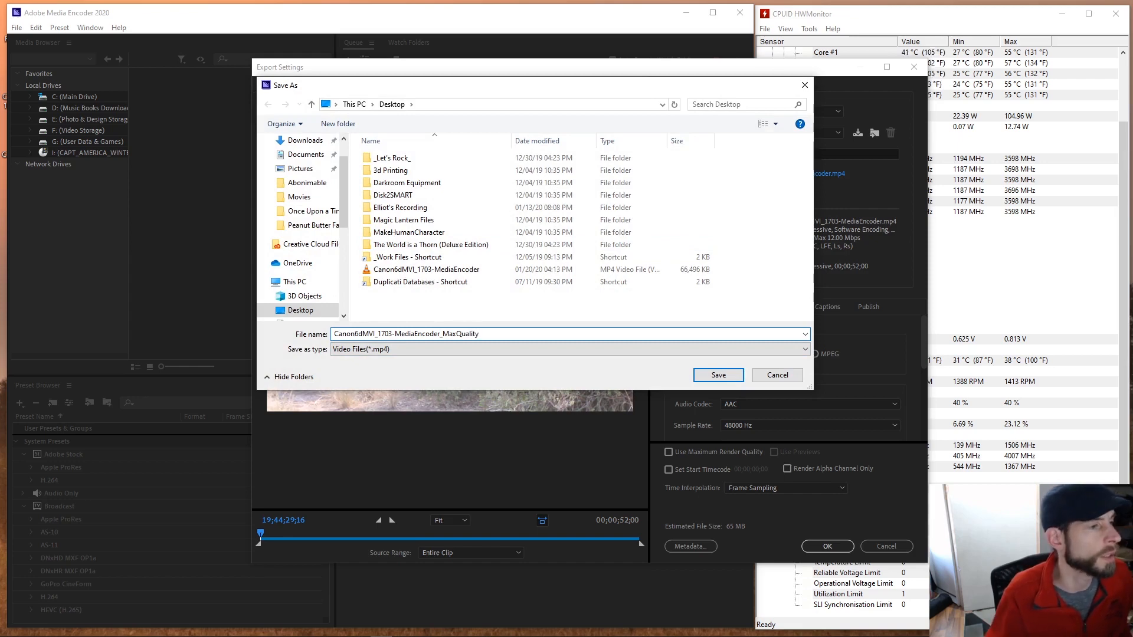
pyautogui.click(717, 376)
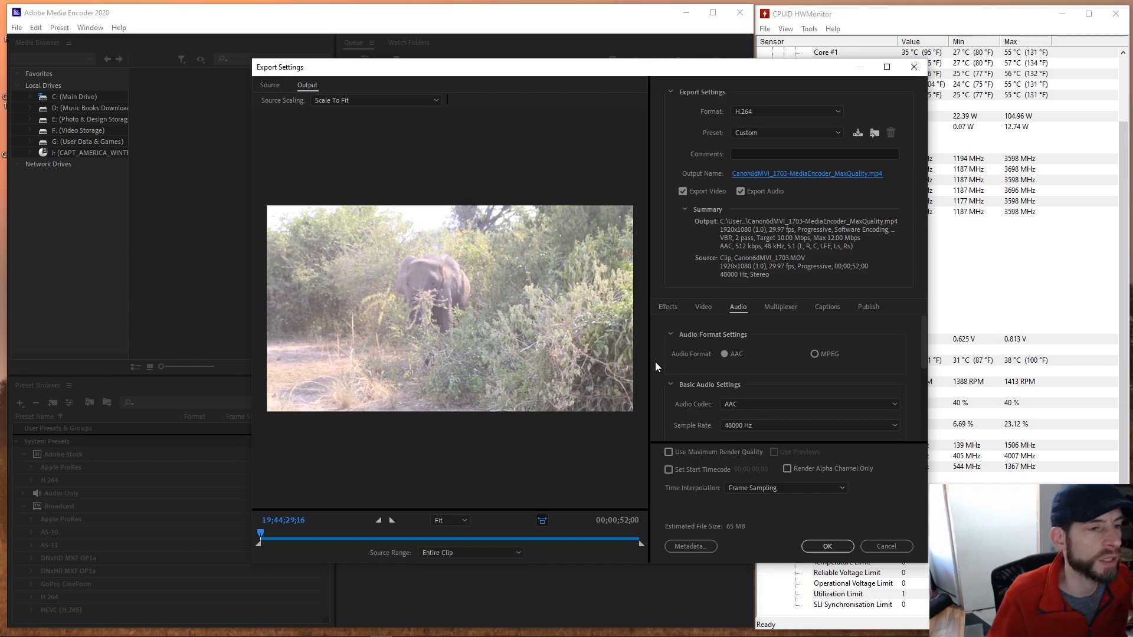
# Step: Enable Use Maximum Render Quality in the job's export settings and start the encode
pyautogui.click(700, 306)
pyautogui.scroll(2, 655, 373)
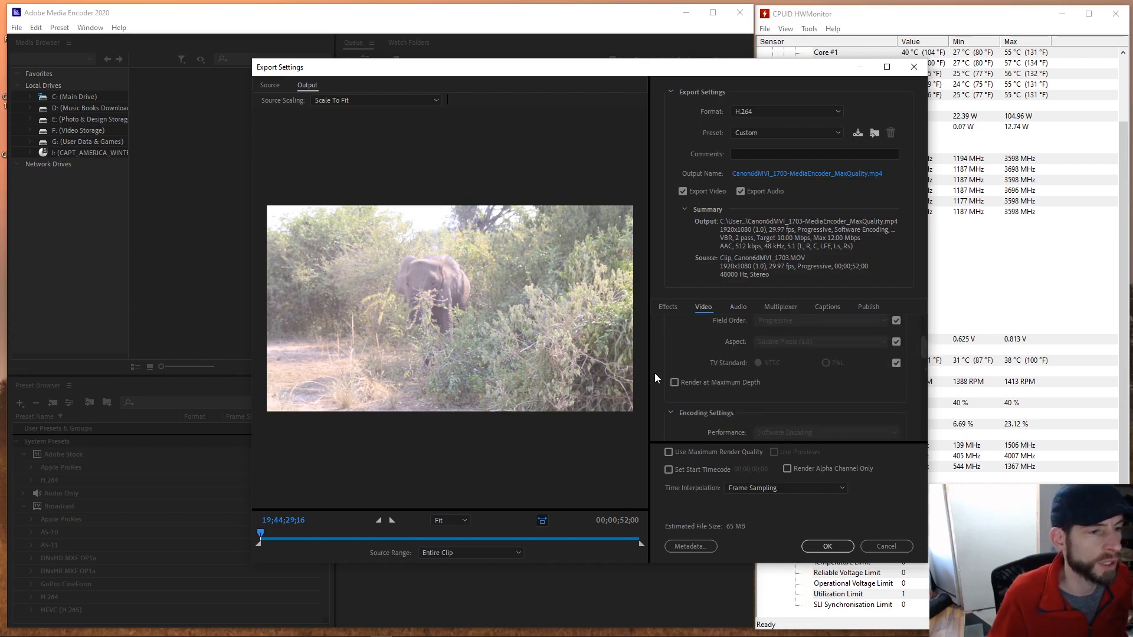
pyautogui.scroll(-5, 660, 382)
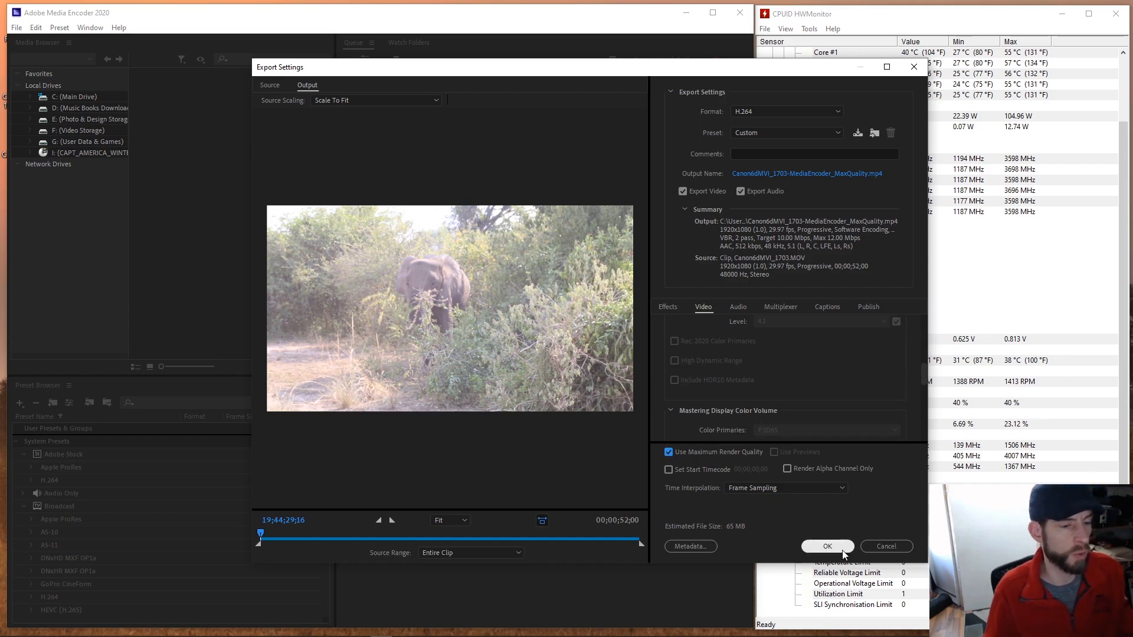
pyautogui.click(827, 546)
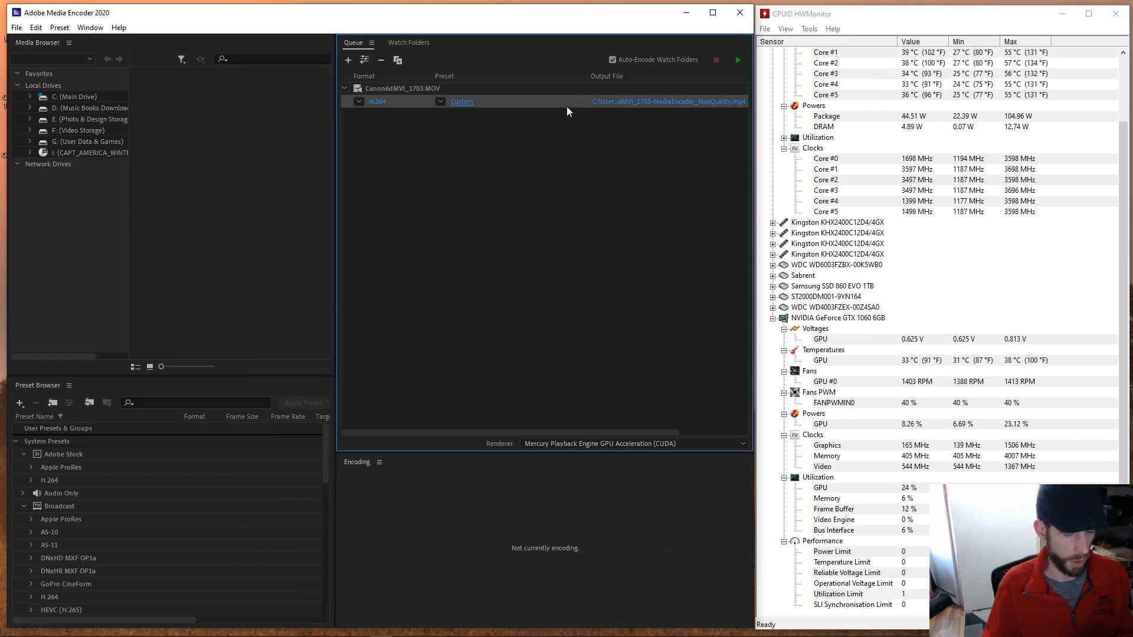
pyautogui.click(736, 61)
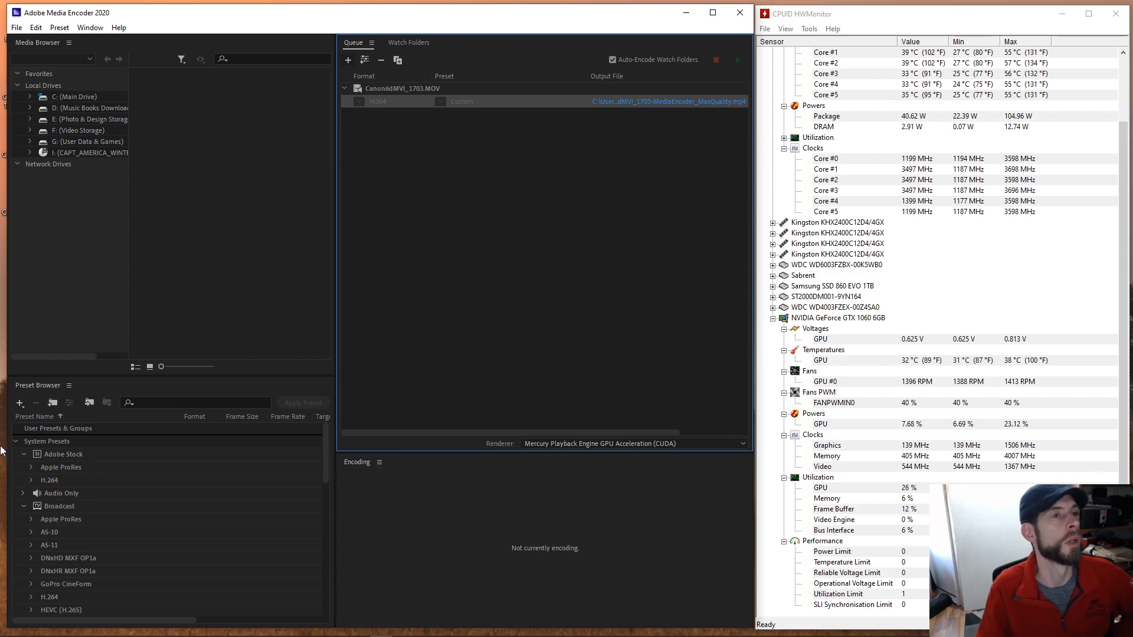
# Step: Close Media Encoder and display the Encoder Test folder in File Explorer as a details list with a wider Name column
pyautogui.click(740, 12)
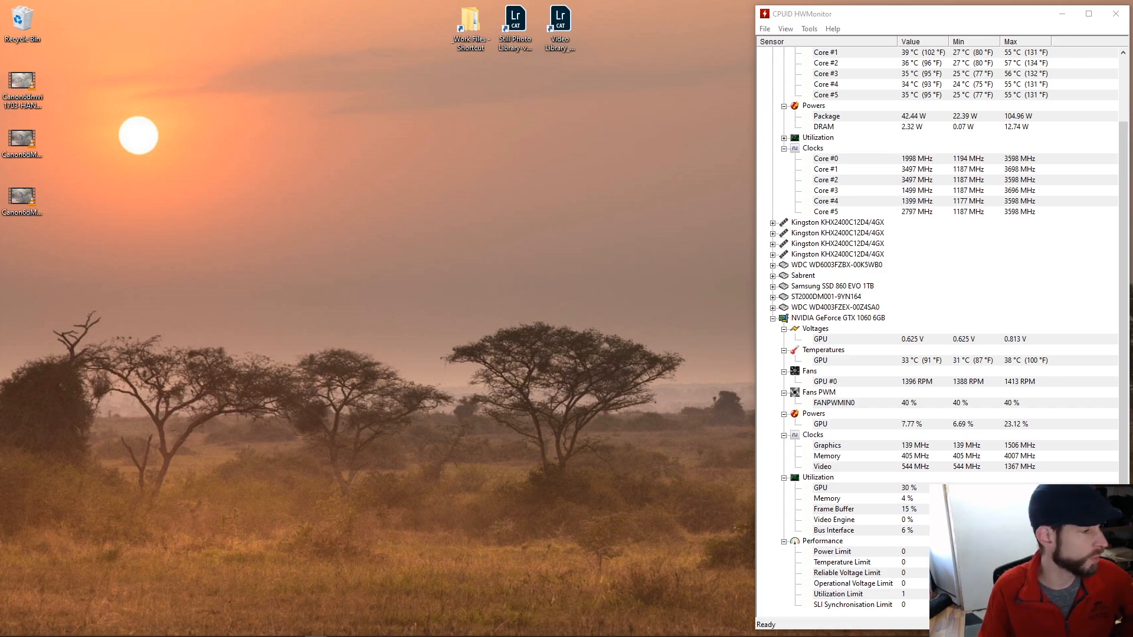
pyautogui.moveTo(451, 625)
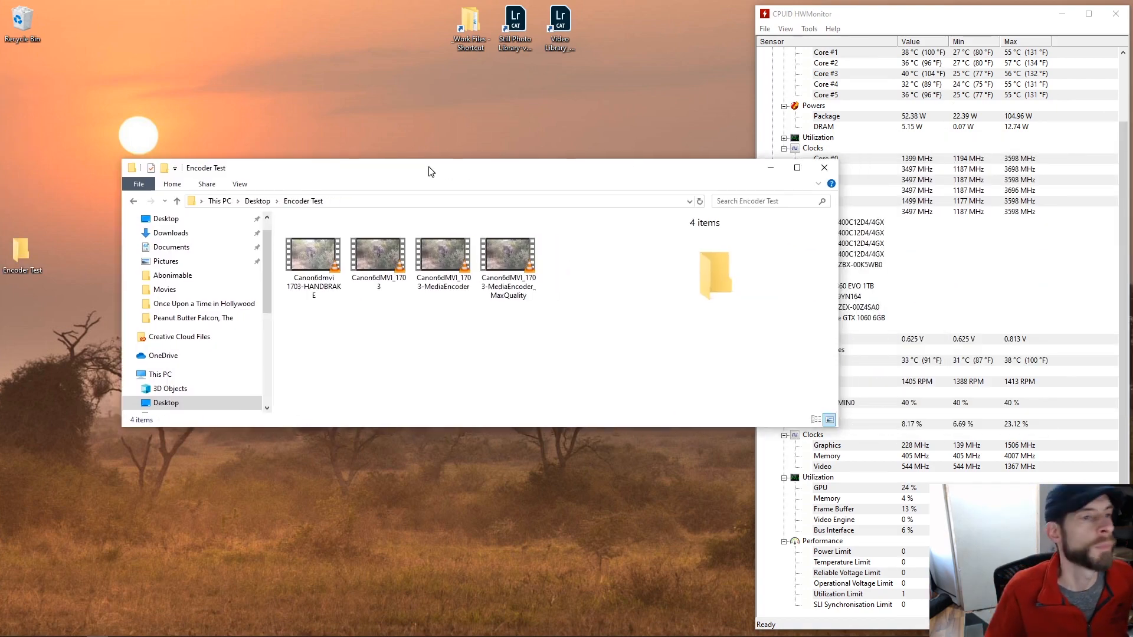
pyautogui.moveTo(430, 170); pyautogui.dragTo(383, 114)
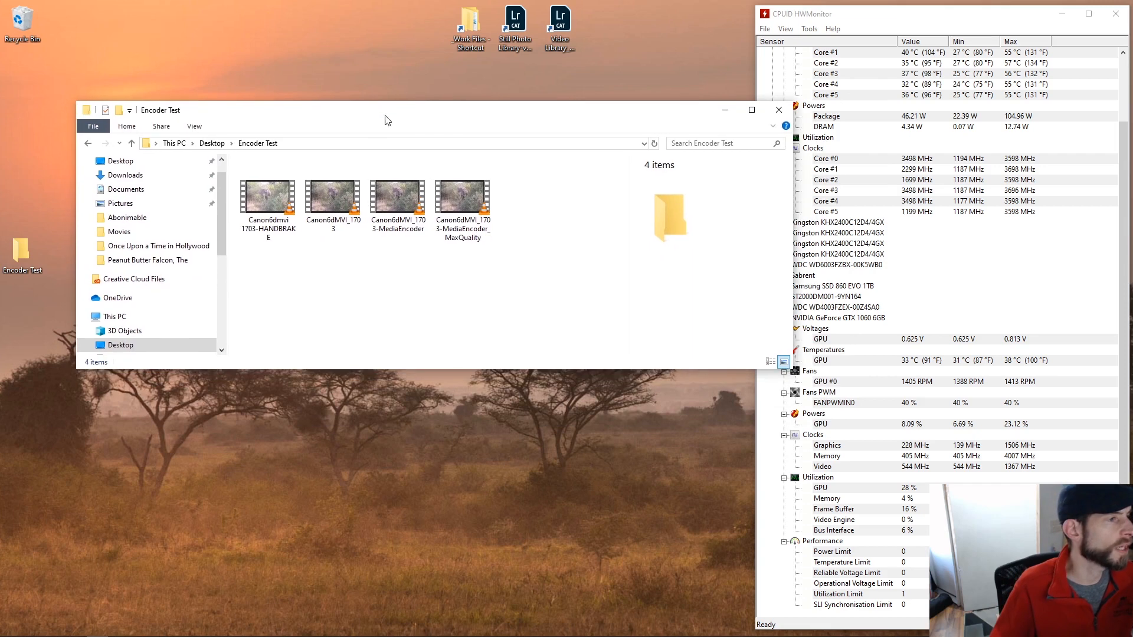
pyautogui.click(771, 362)
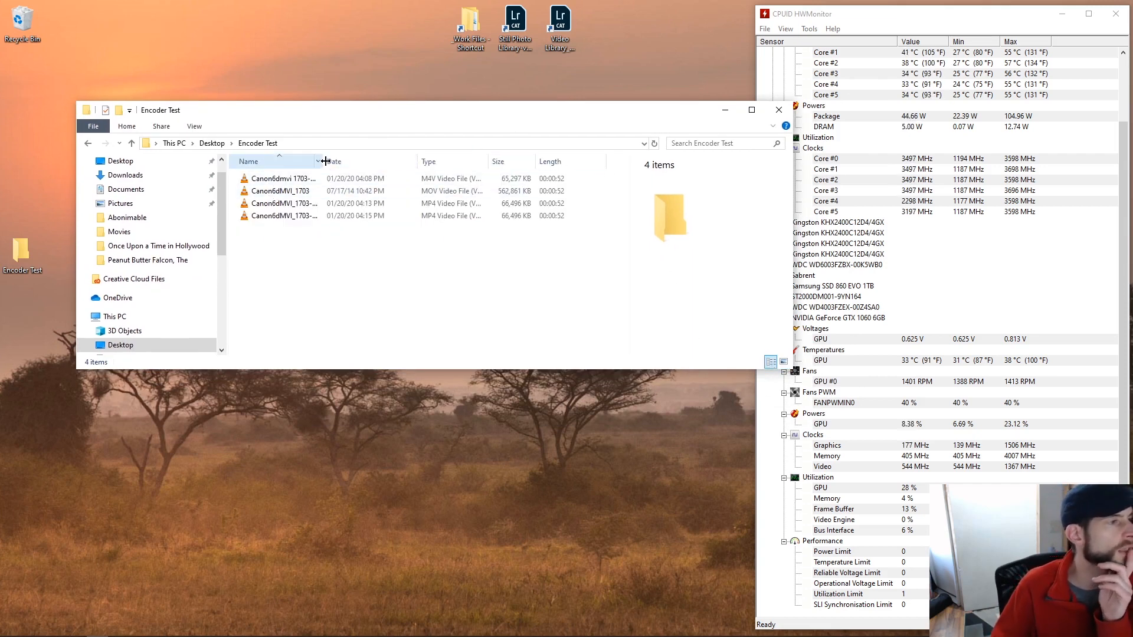
pyautogui.moveTo(325, 161); pyautogui.dragTo(377, 161)
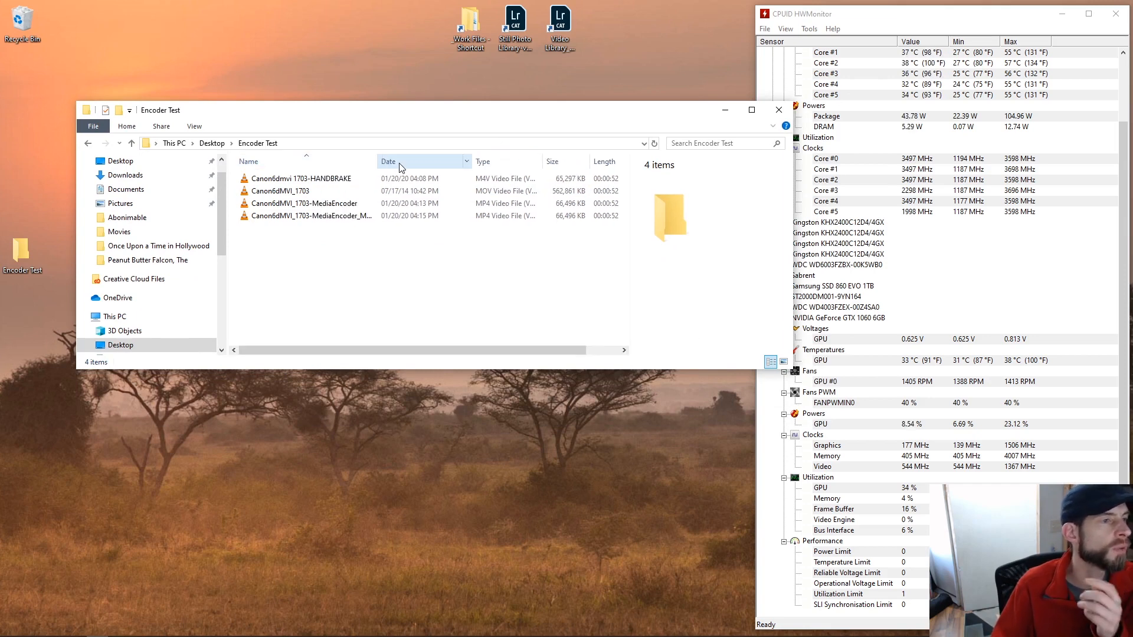
pyautogui.moveTo(529, 114); pyautogui.dragTo(493, 113)
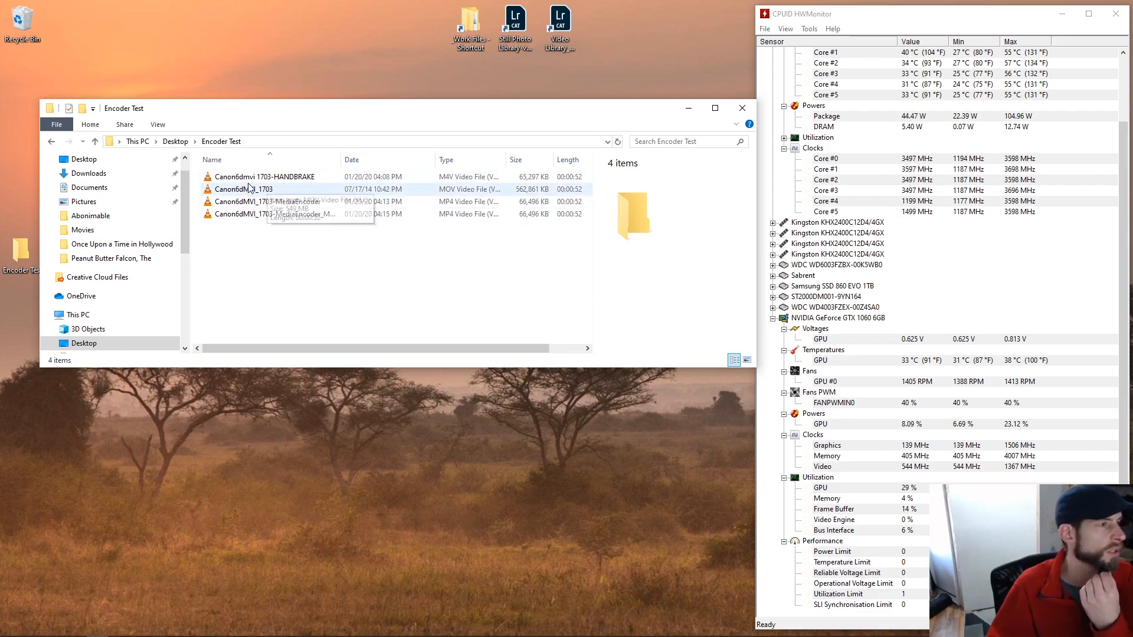
# Step: Open Canon6dmvi 1703-HANDBRAKE in VLC, examine the image quality of the paused frame at 00:34 and close the player
pyautogui.doubleClick(217, 177)
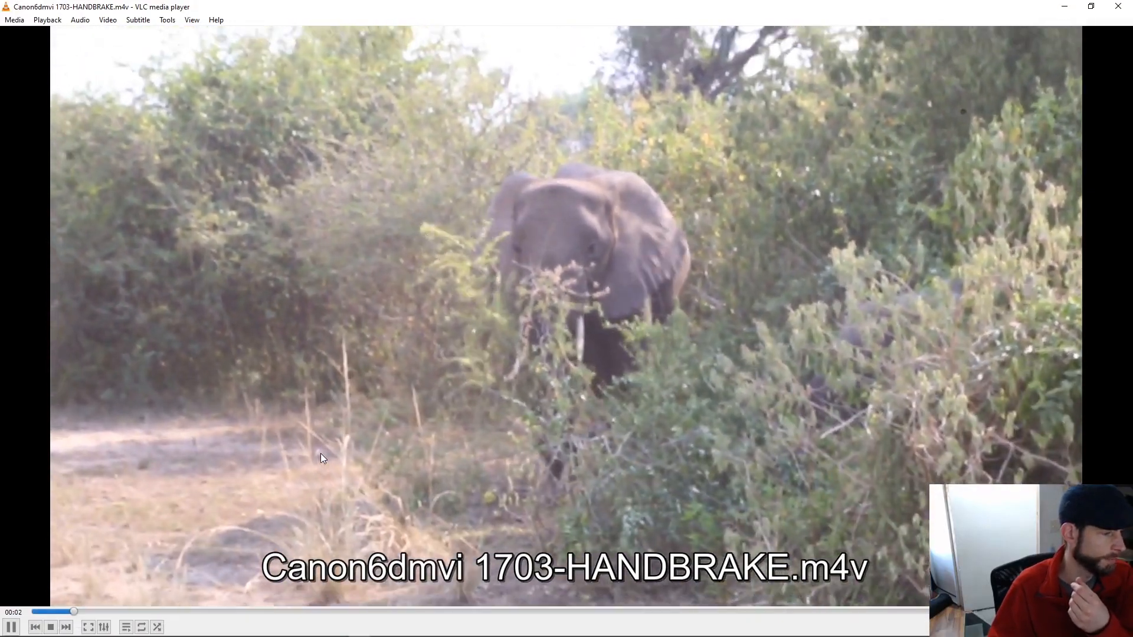
pyautogui.press('space')
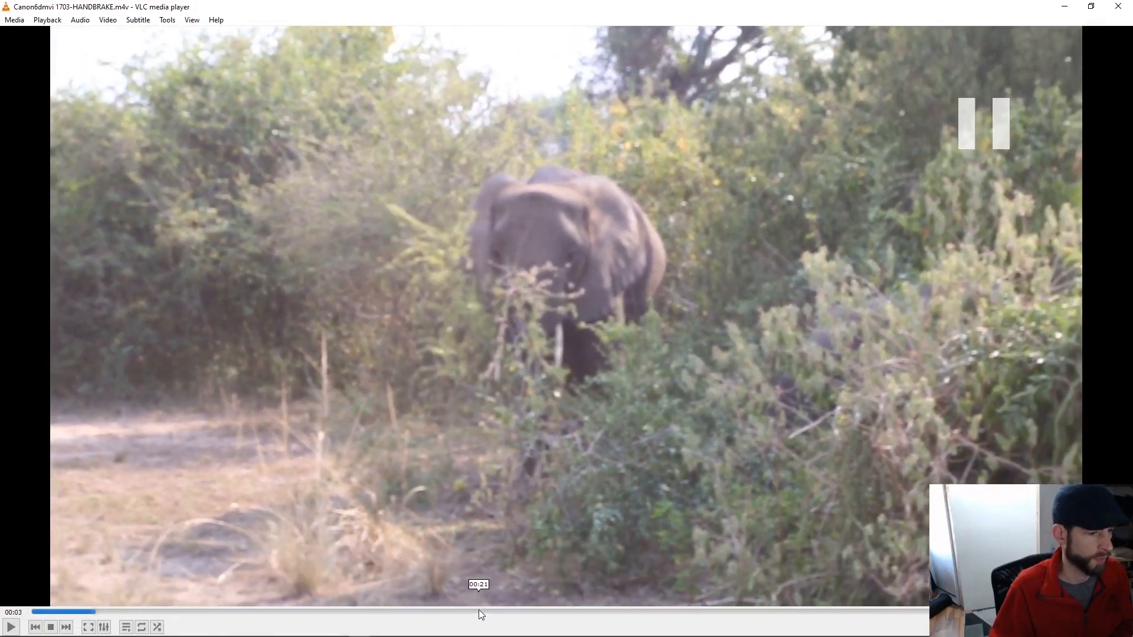
pyautogui.moveTo(479, 611); pyautogui.dragTo(752, 596)
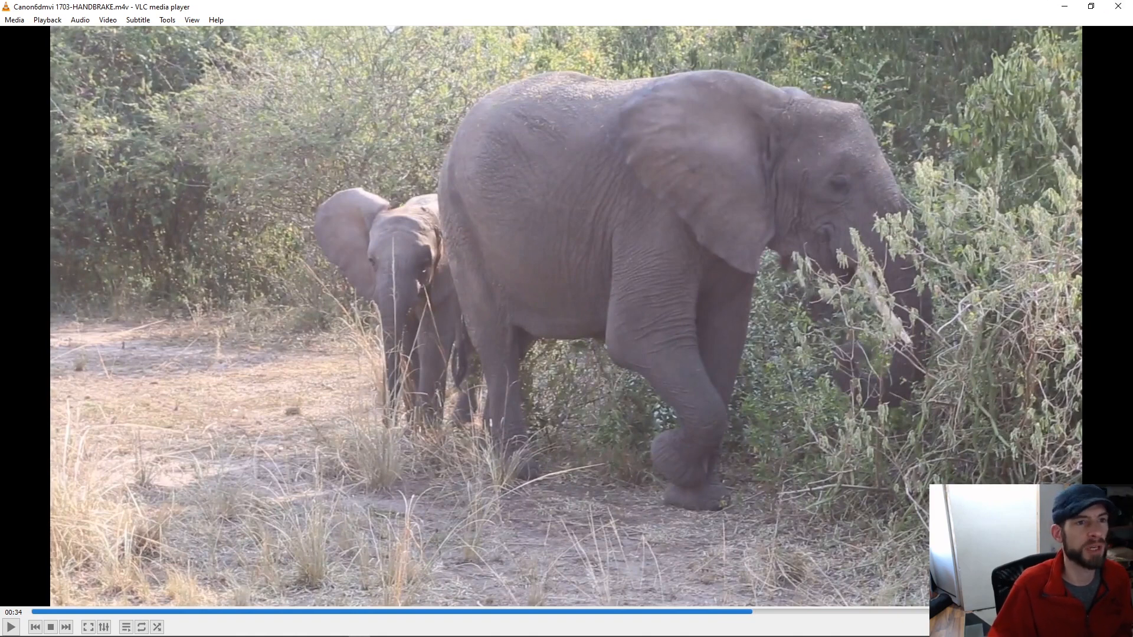
pyautogui.click(1117, 6)
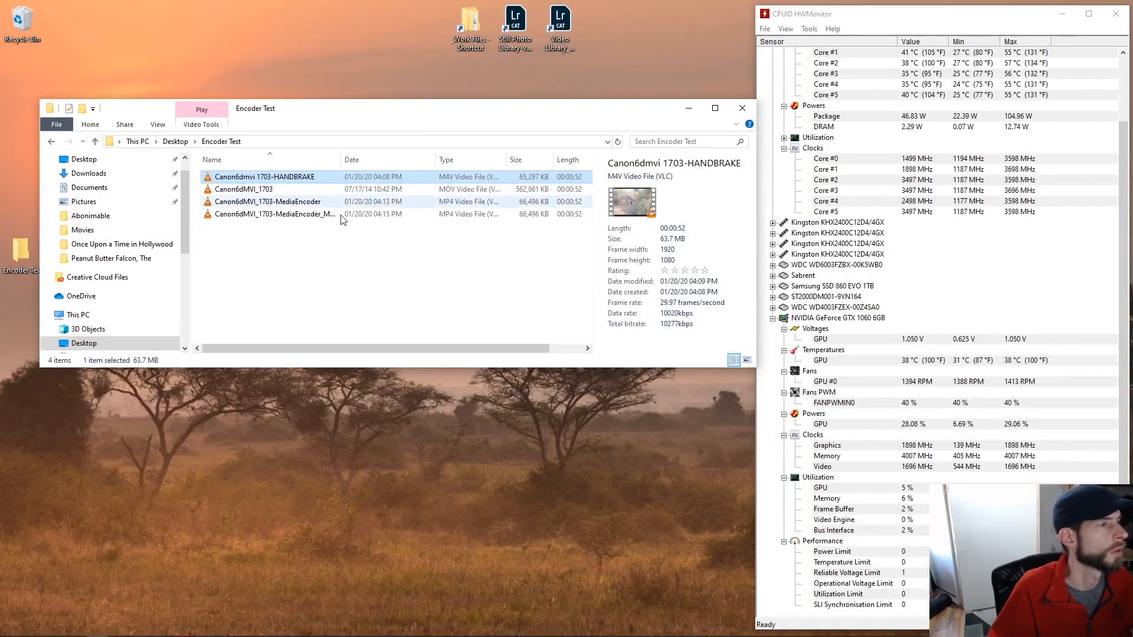
# Step: Open the original Canon6dMVI_1703.MOV in VLC, examine its paused frame at 00:34 for comparison and close the player
pyautogui.doubleClick(224, 193)
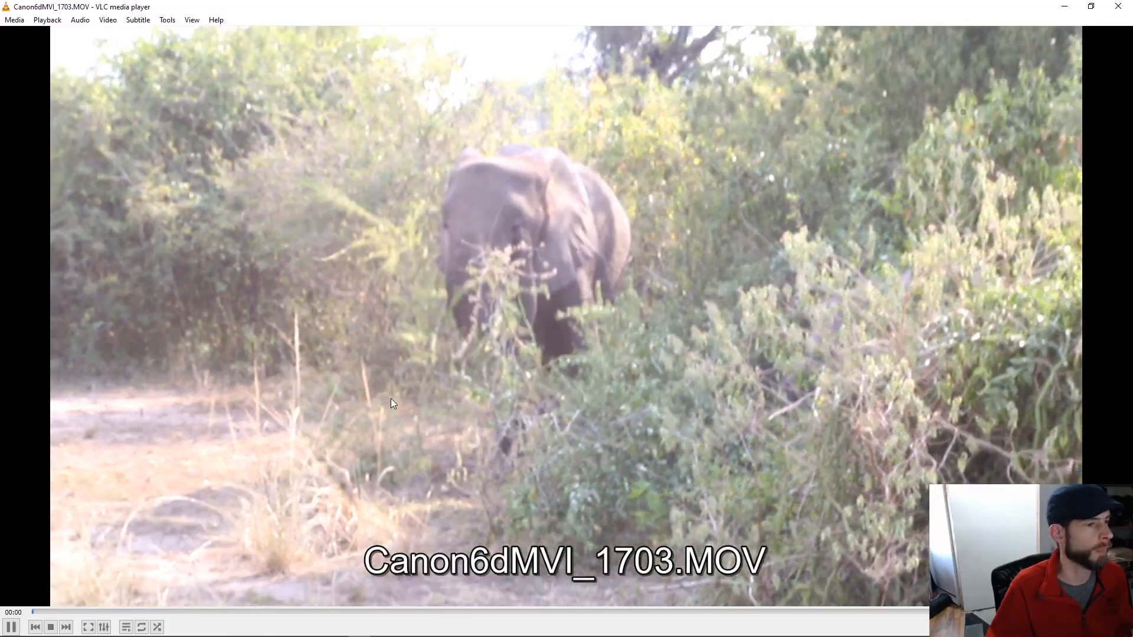
pyautogui.press('space')
pyautogui.click(751, 612)
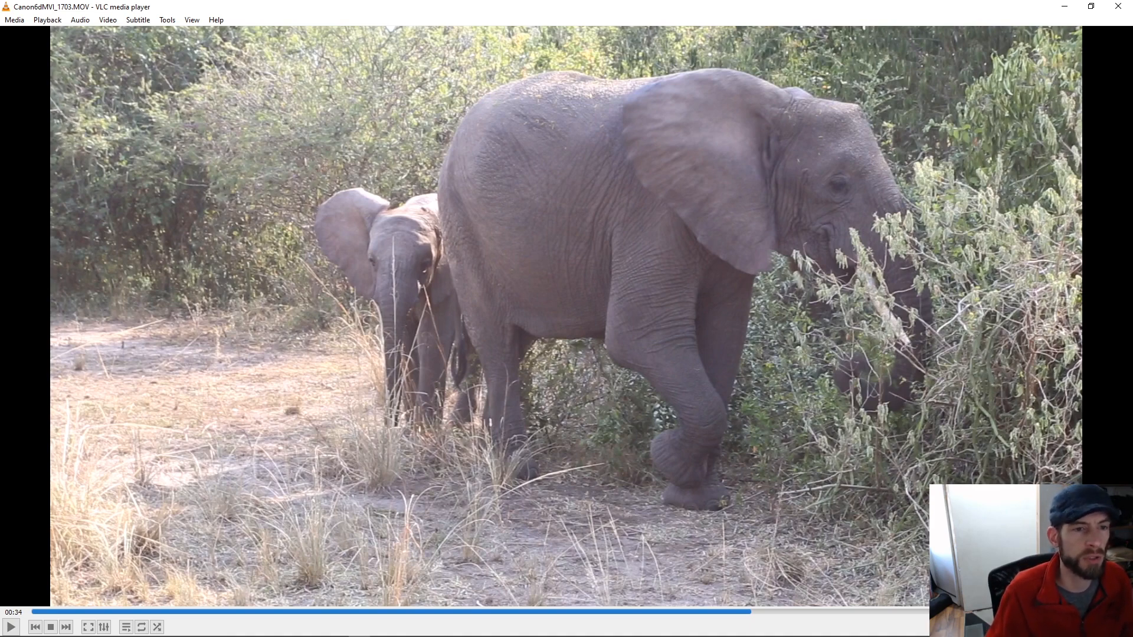
pyautogui.click(1117, 6)
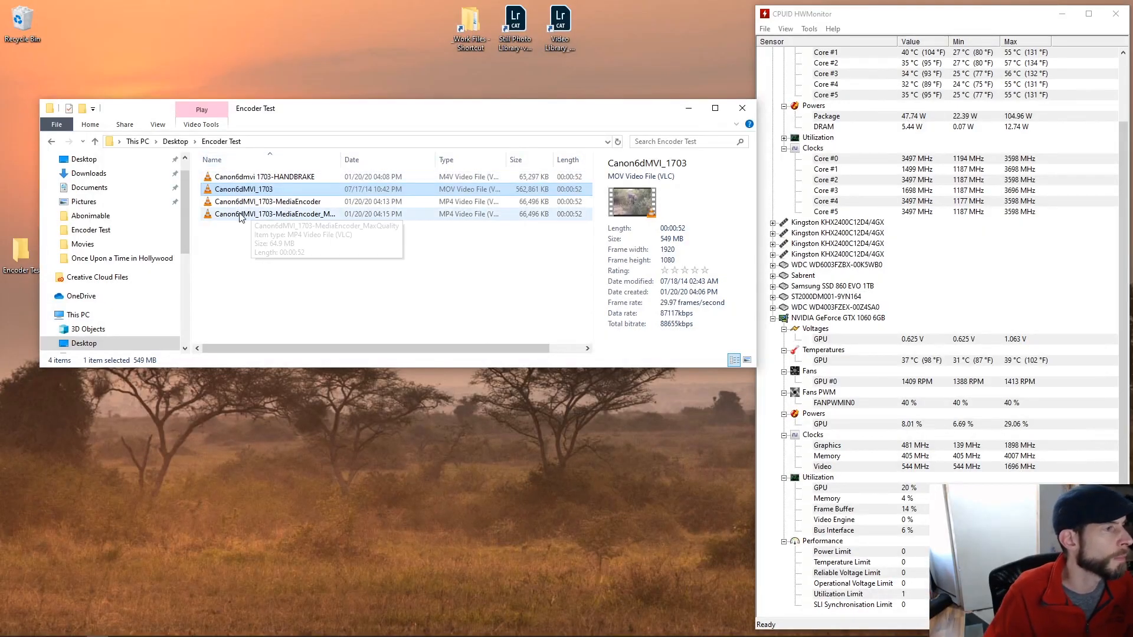
# Step: Open Canon6dMVI_1703-MediaEncoder_MaxQuality in VLC and examine the paused elephant frame around 00:33 to compare its quality
pyautogui.doubleClick(214, 214)
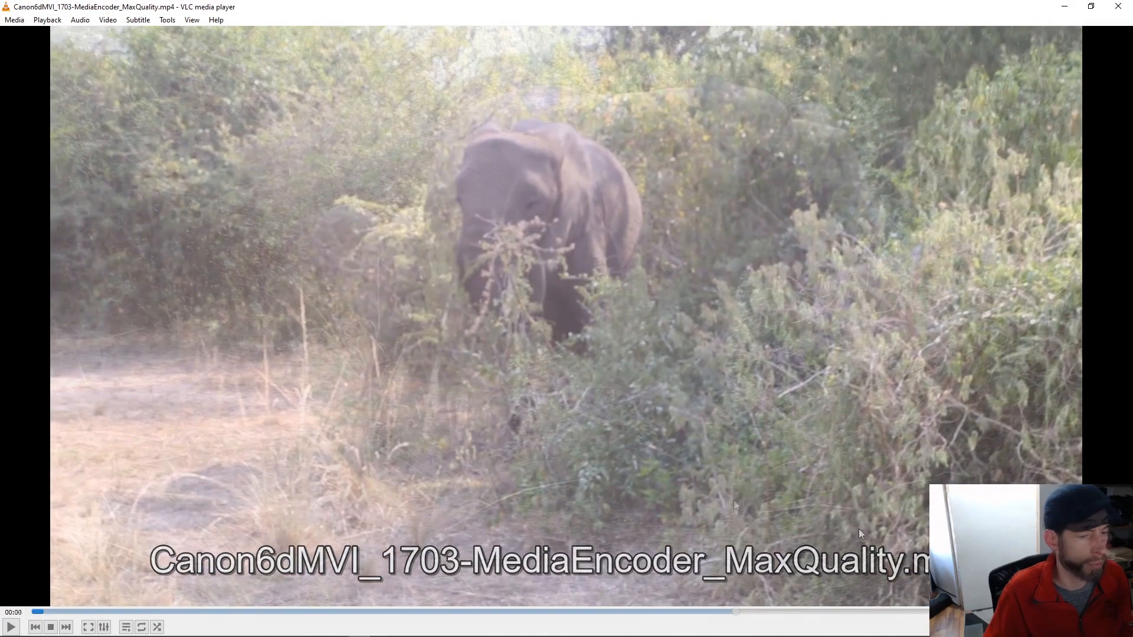
pyautogui.click(734, 612)
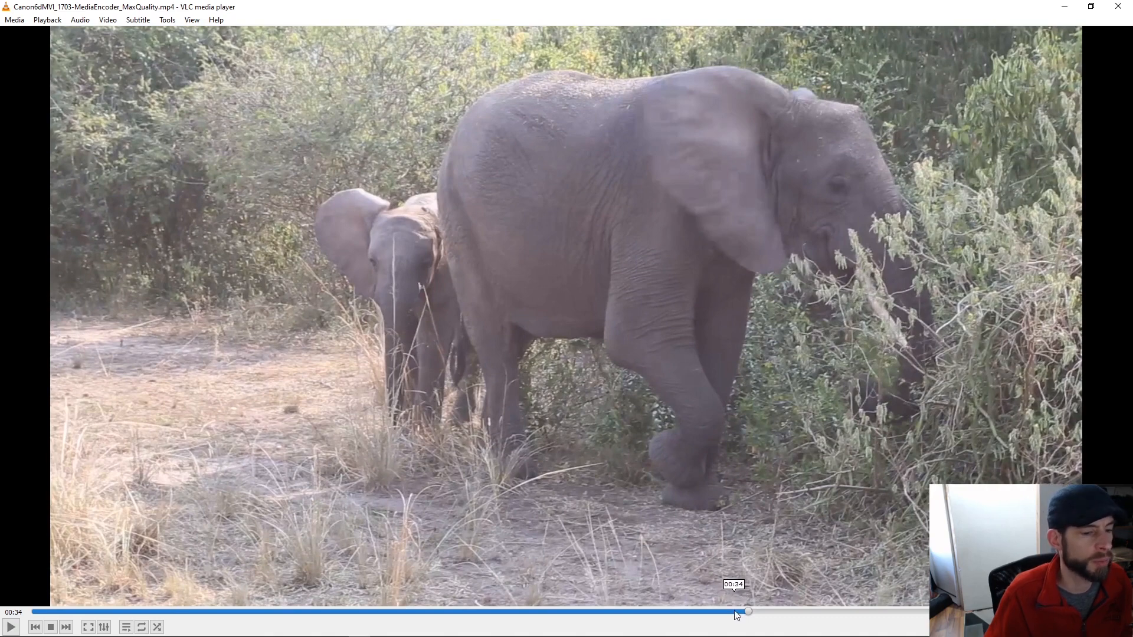
pyautogui.click(736, 612)
pyautogui.click(729, 612)
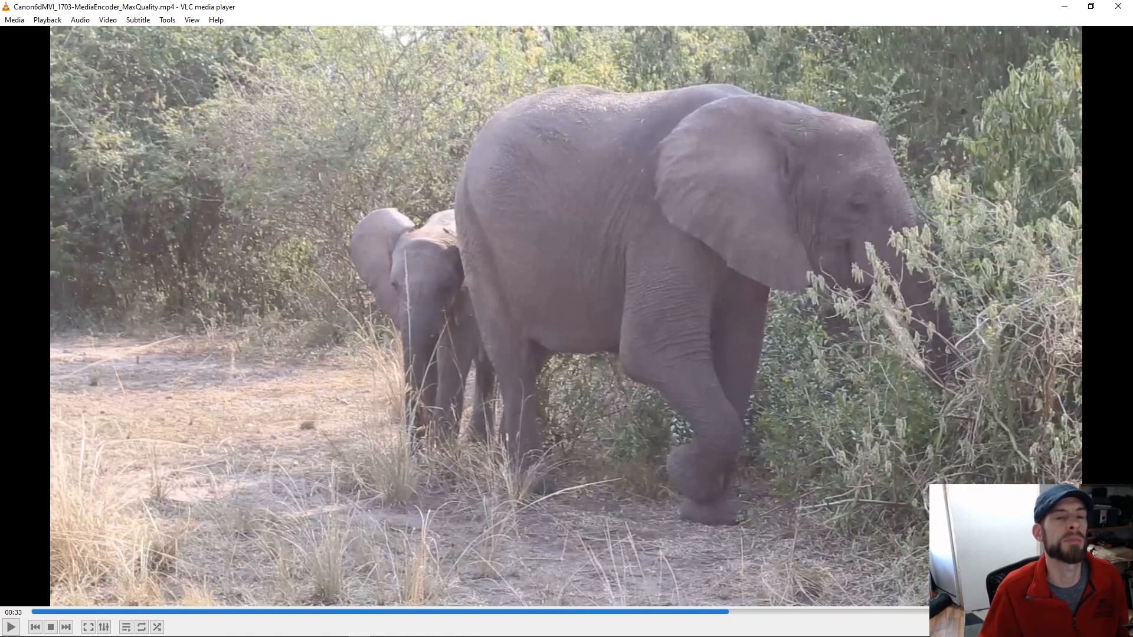
pyautogui.click(1123, 6)
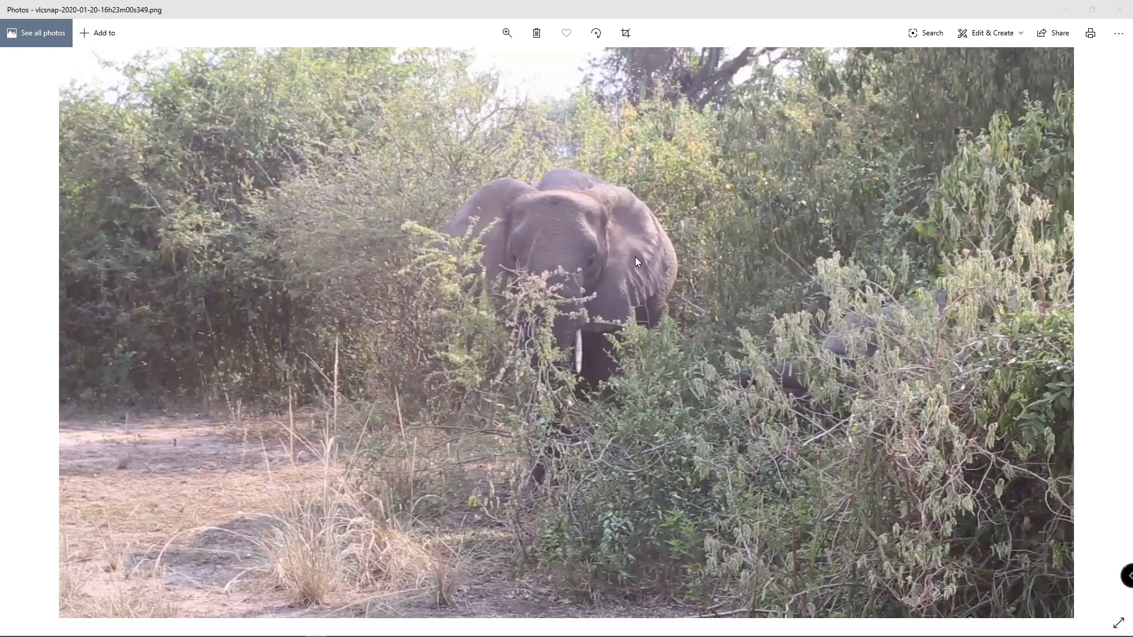
pyautogui.click(506, 33)
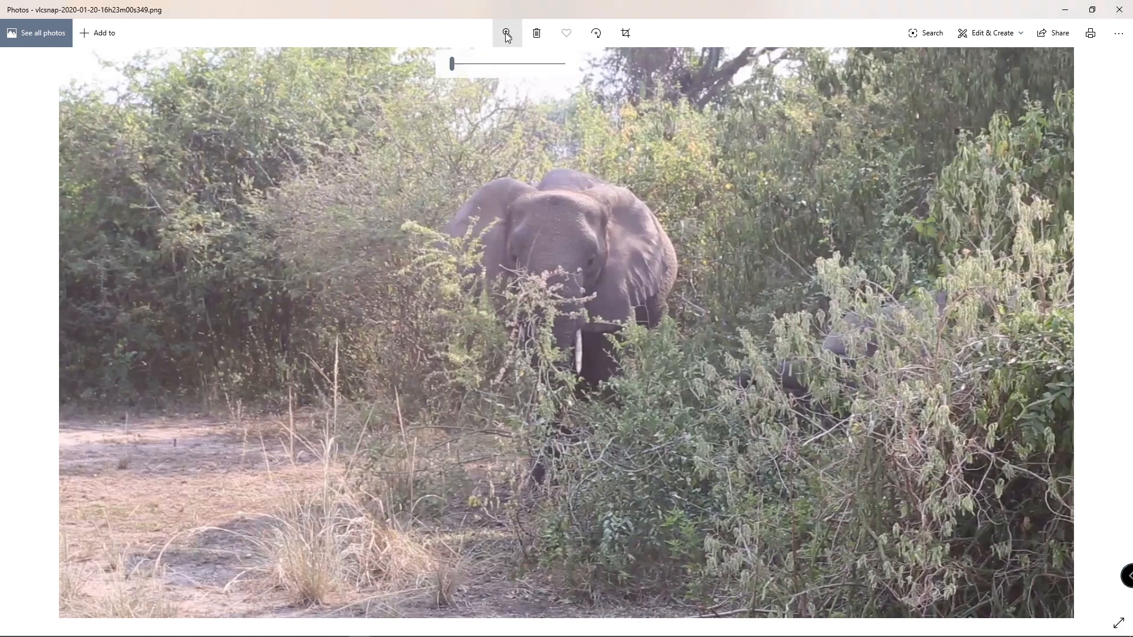
pyautogui.moveTo(450, 63); pyautogui.dragTo(508, 58)
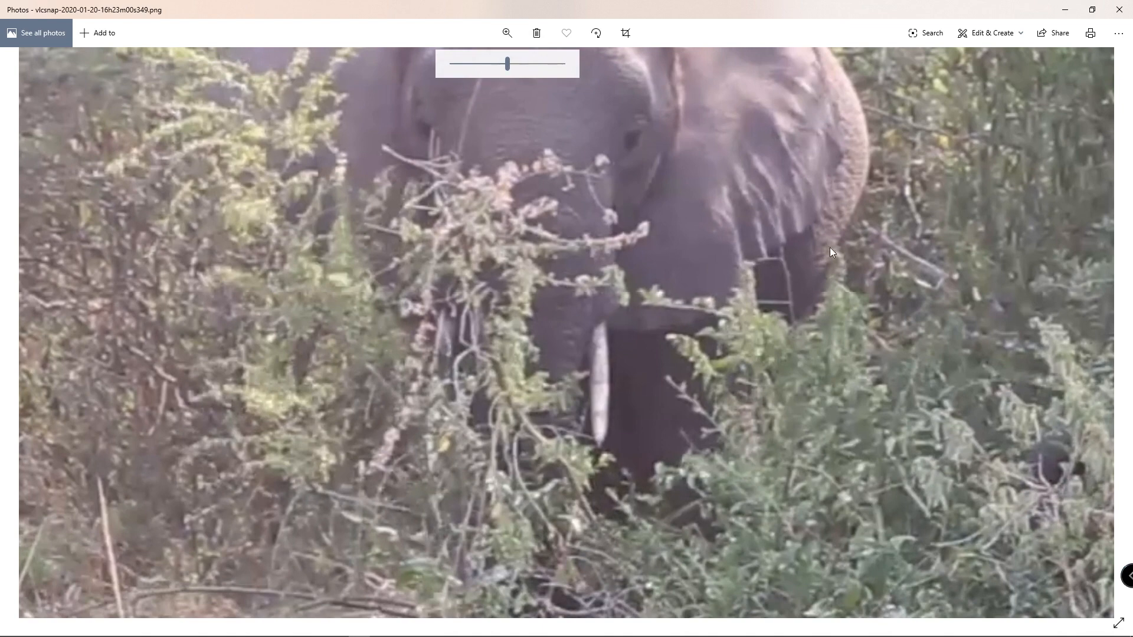
pyautogui.moveTo(829, 246); pyautogui.dragTo(614, 394)
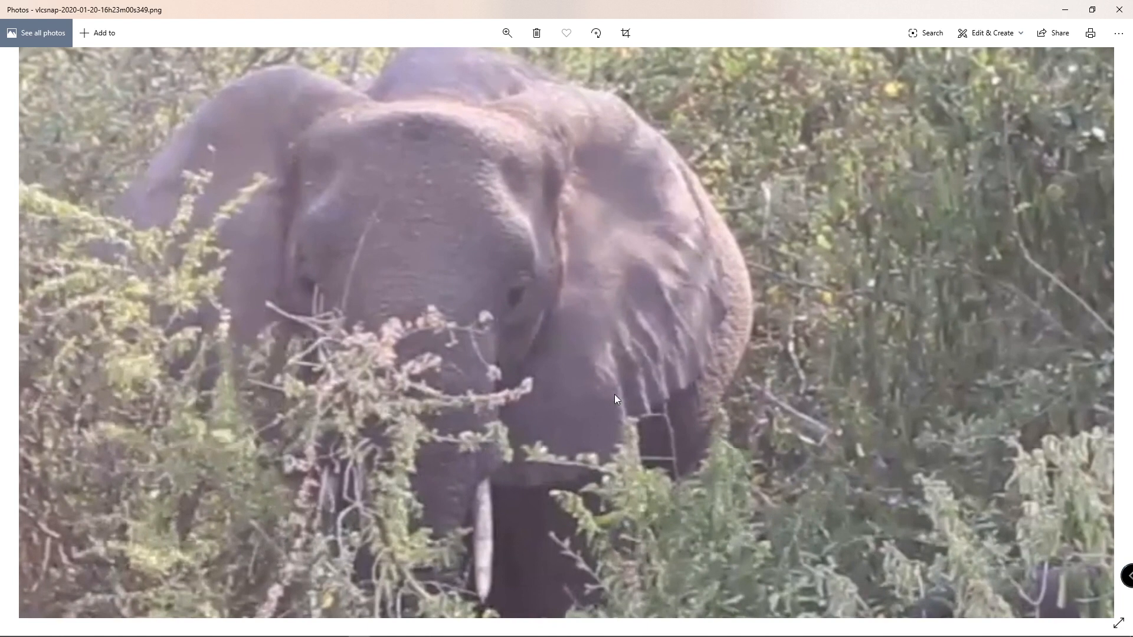
pyautogui.moveTo(709, 387); pyautogui.dragTo(698, 313)
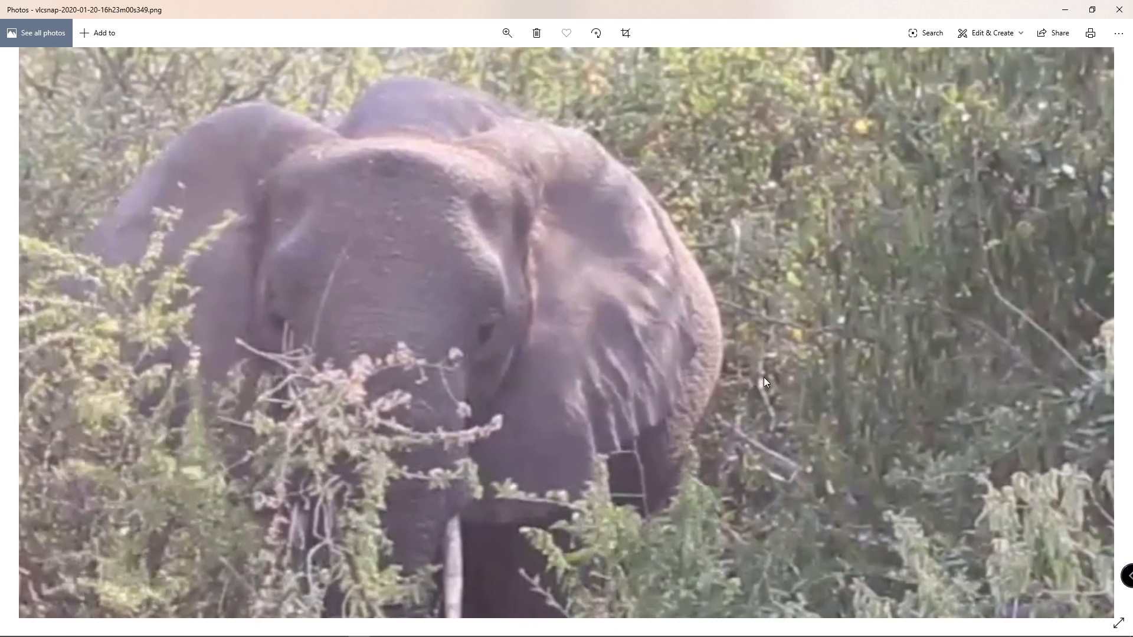
pyautogui.click(507, 32)
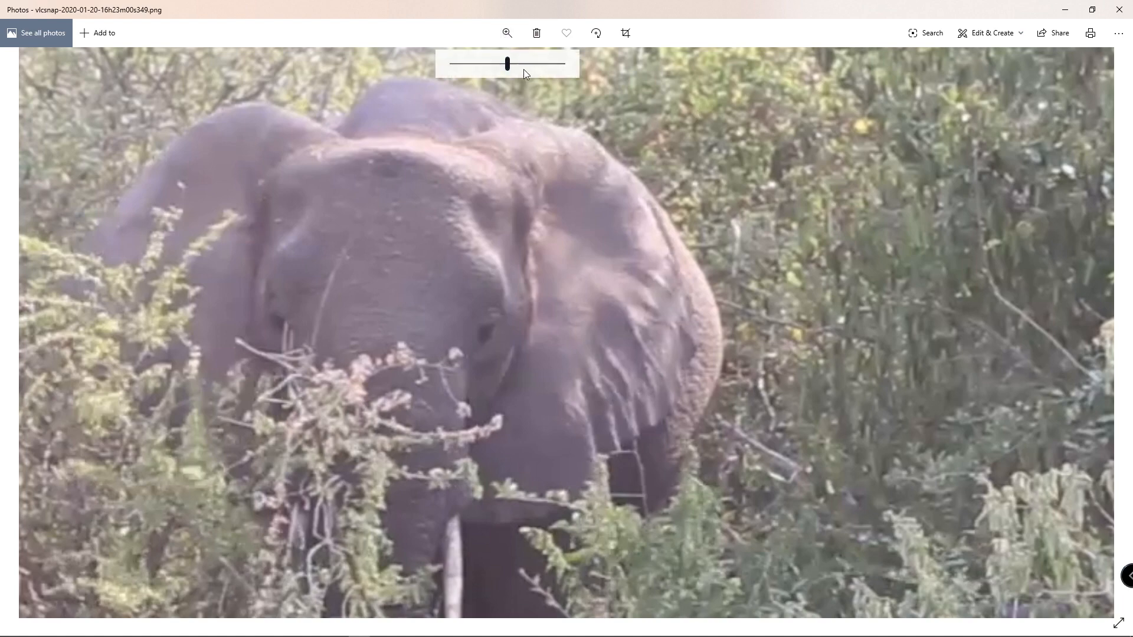
pyautogui.moveTo(506, 63); pyautogui.dragTo(452, 63)
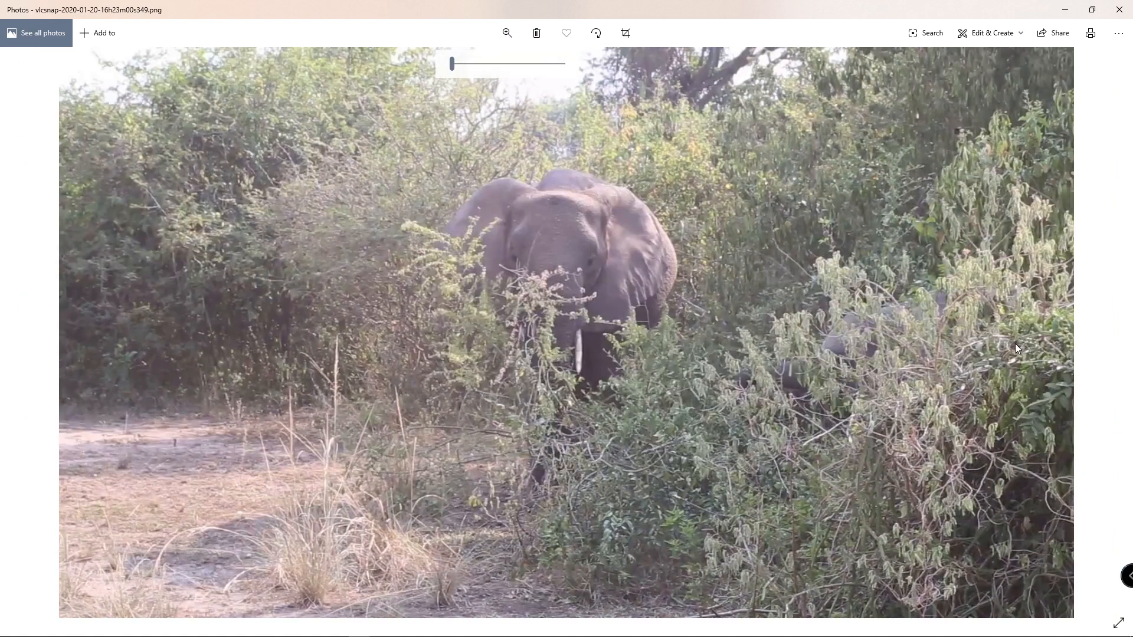
# Step: Re-examine the elephant's head and ear in the 16h23m00s349 snapshot at about 50 zoom, finishing in the full-frame view
pyautogui.press('Right')
pyautogui.press('Left')
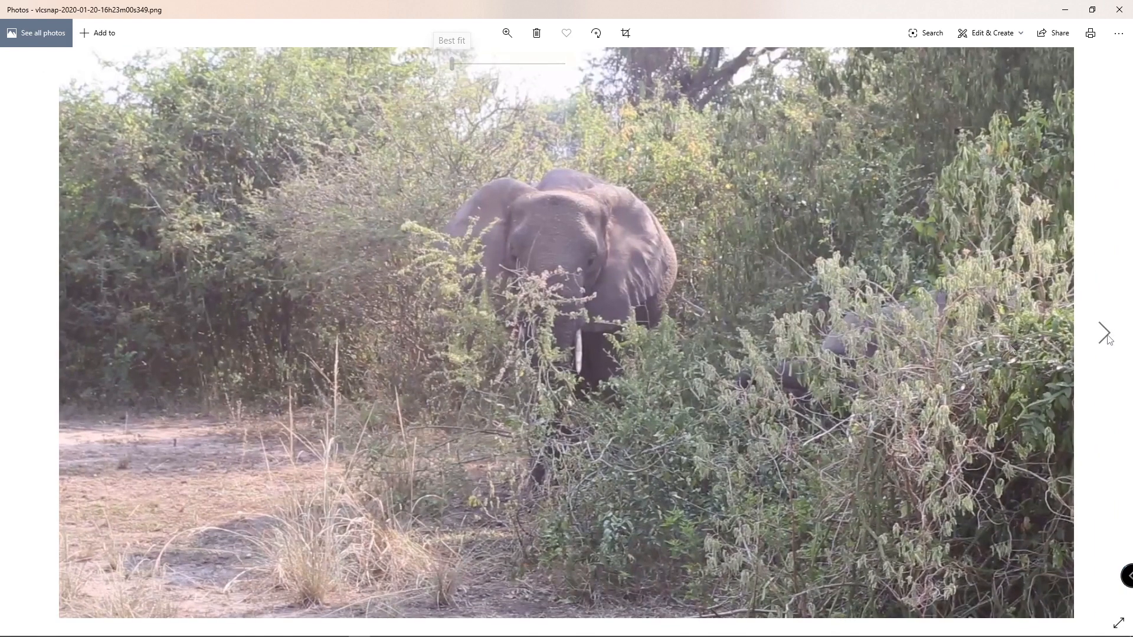
pyautogui.click(510, 34)
pyautogui.click(505, 63)
pyautogui.moveTo(504, 63); pyautogui.dragTo(506, 63)
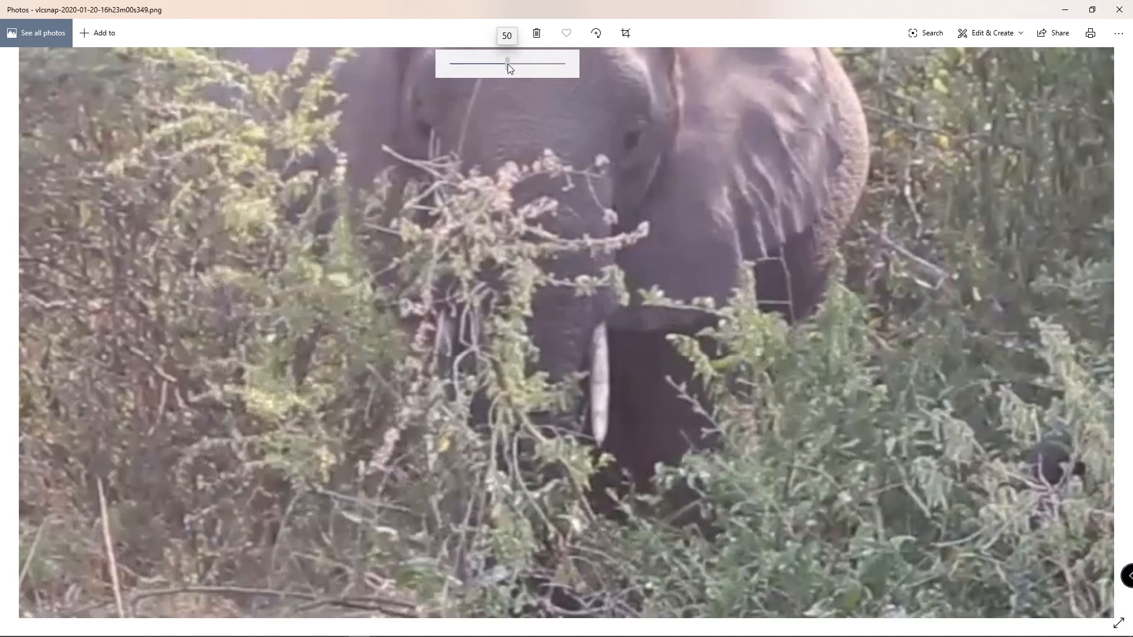
pyautogui.moveTo(848, 149); pyautogui.dragTo(636, 312)
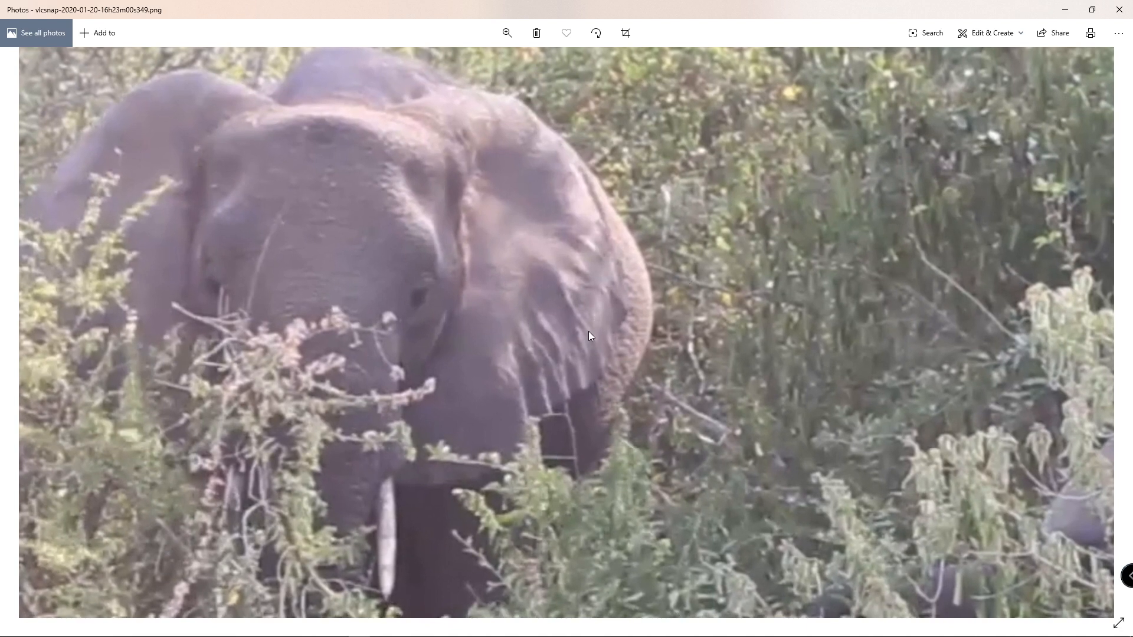
pyautogui.click(512, 33)
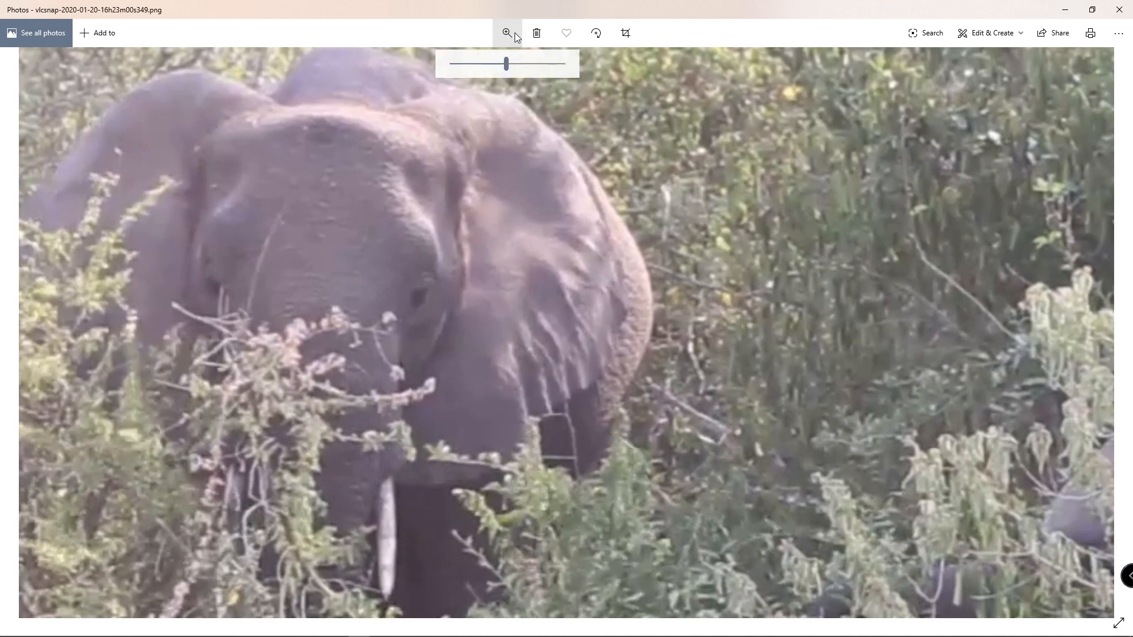
pyautogui.moveTo(510, 63); pyautogui.dragTo(347, 278)
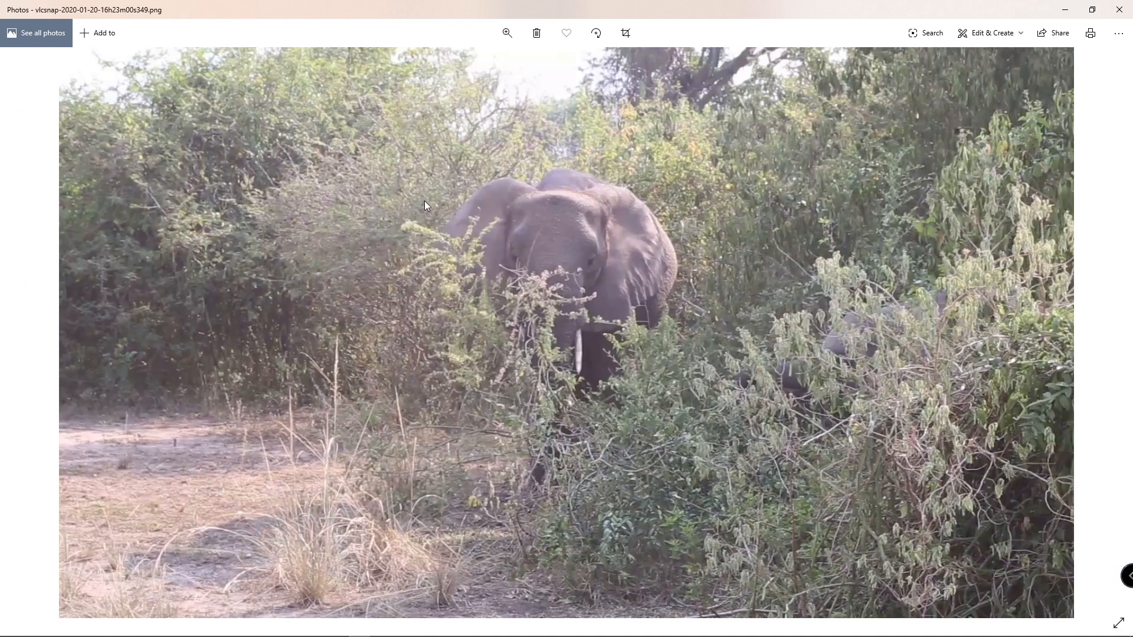
pyautogui.press('Left')
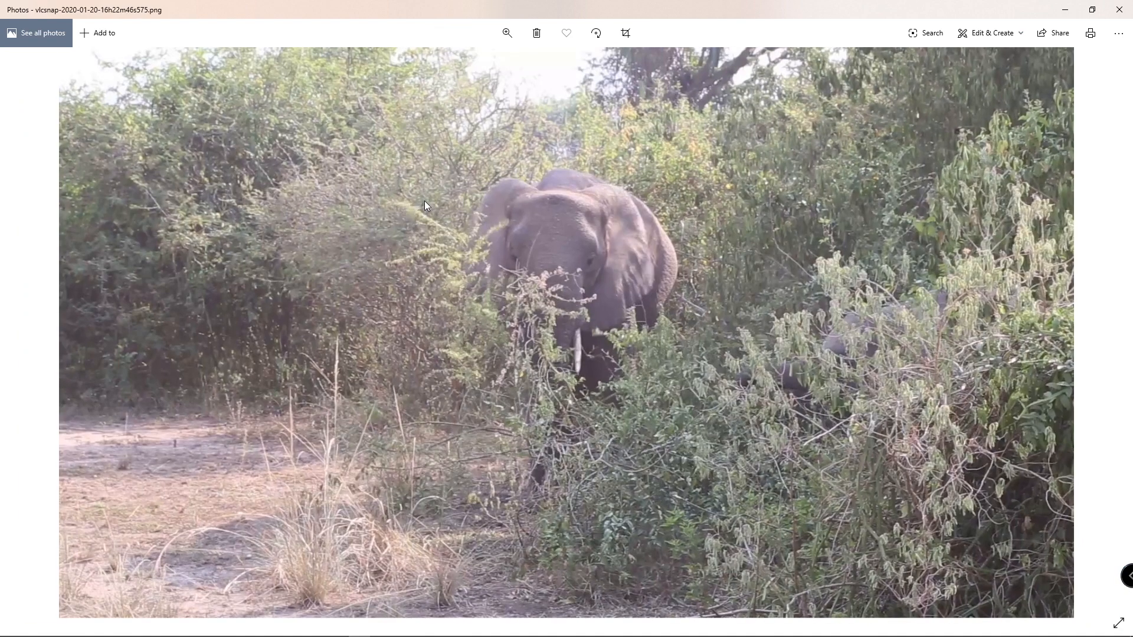
pyautogui.click(506, 33)
pyautogui.click(504, 62)
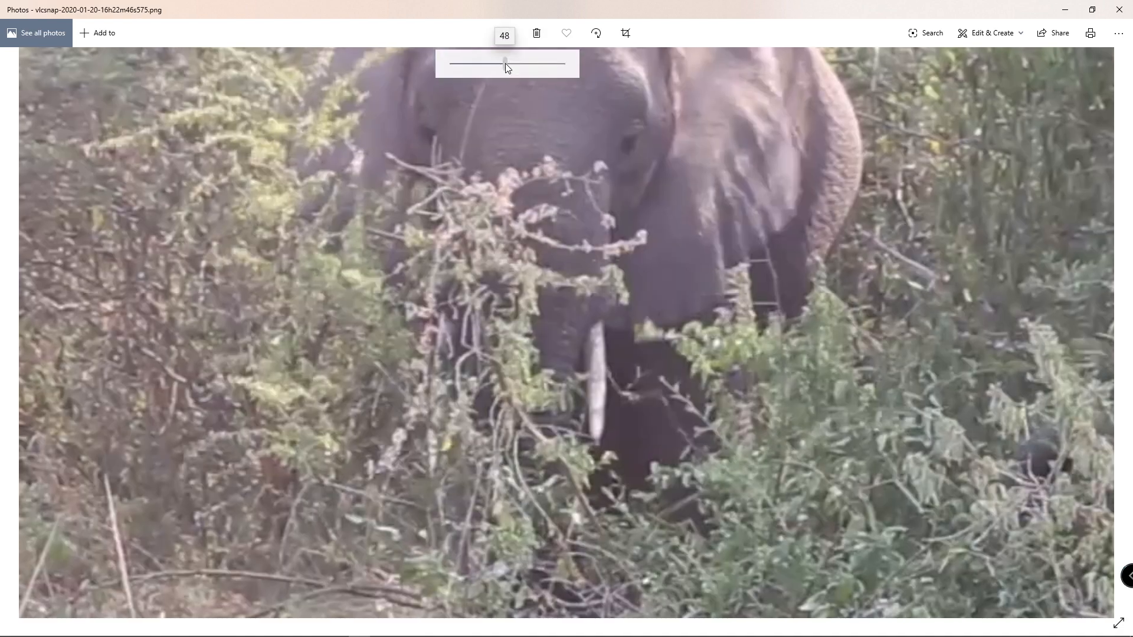
pyautogui.moveTo(505, 63); pyautogui.dragTo(416, 72)
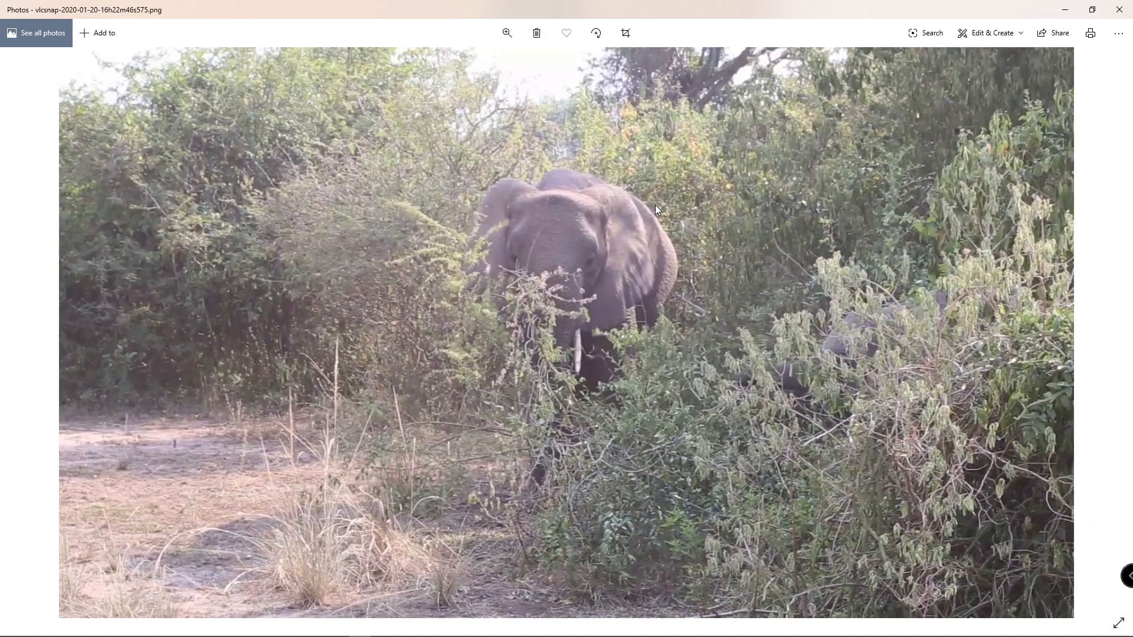
pyautogui.press('Left')
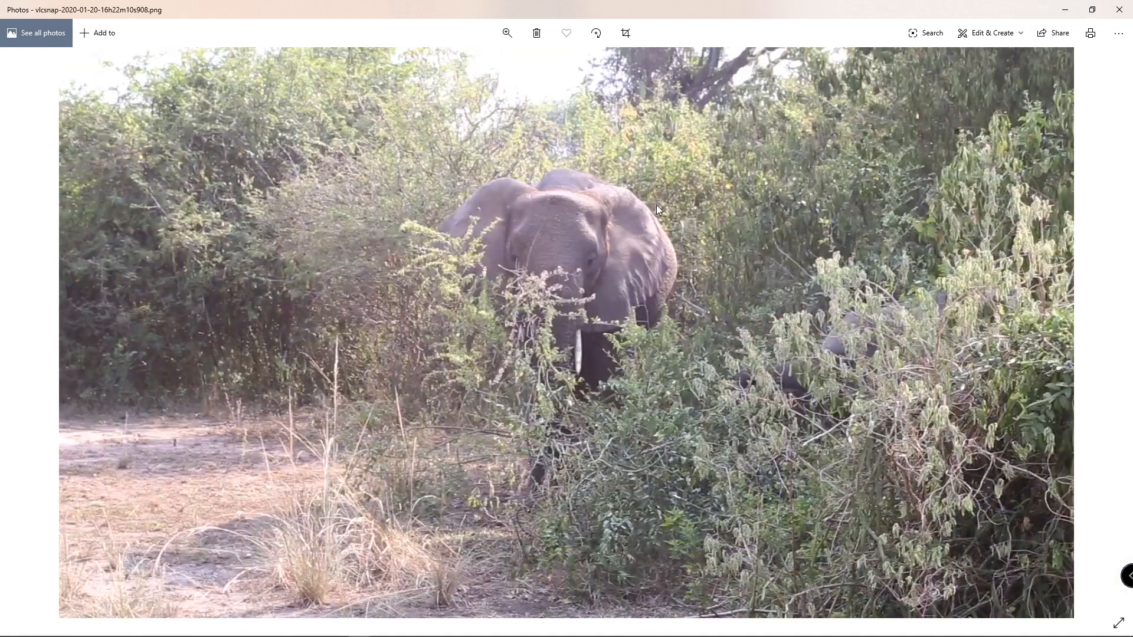
pyautogui.click(506, 34)
pyautogui.moveTo(466, 64); pyautogui.dragTo(504, 66)
pyautogui.moveTo(737, 186); pyautogui.dragTo(644, 322)
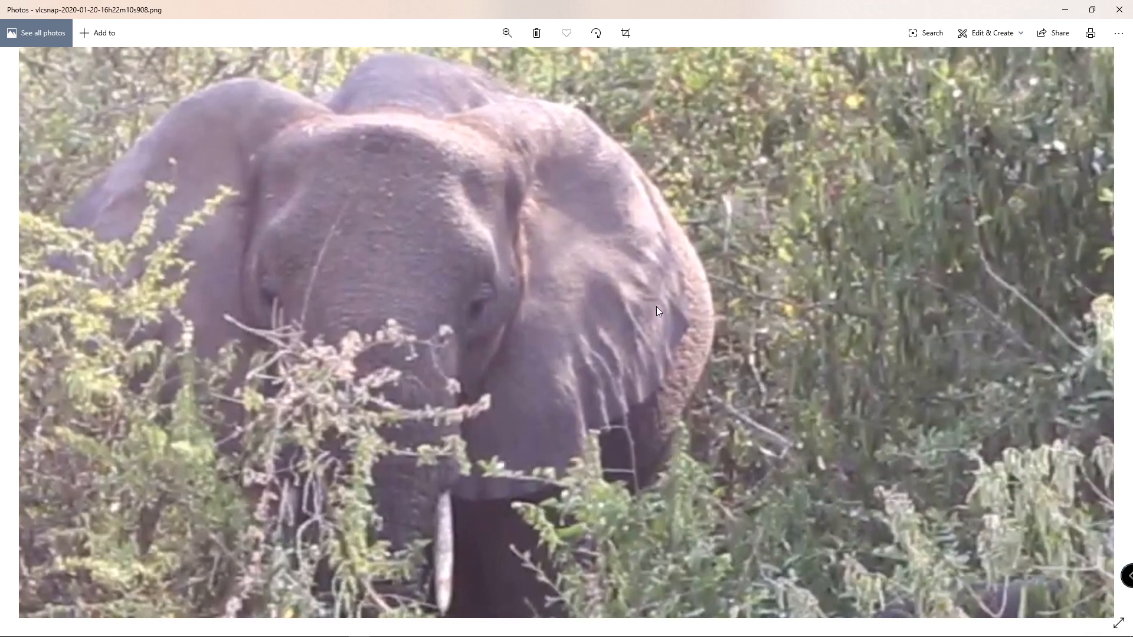